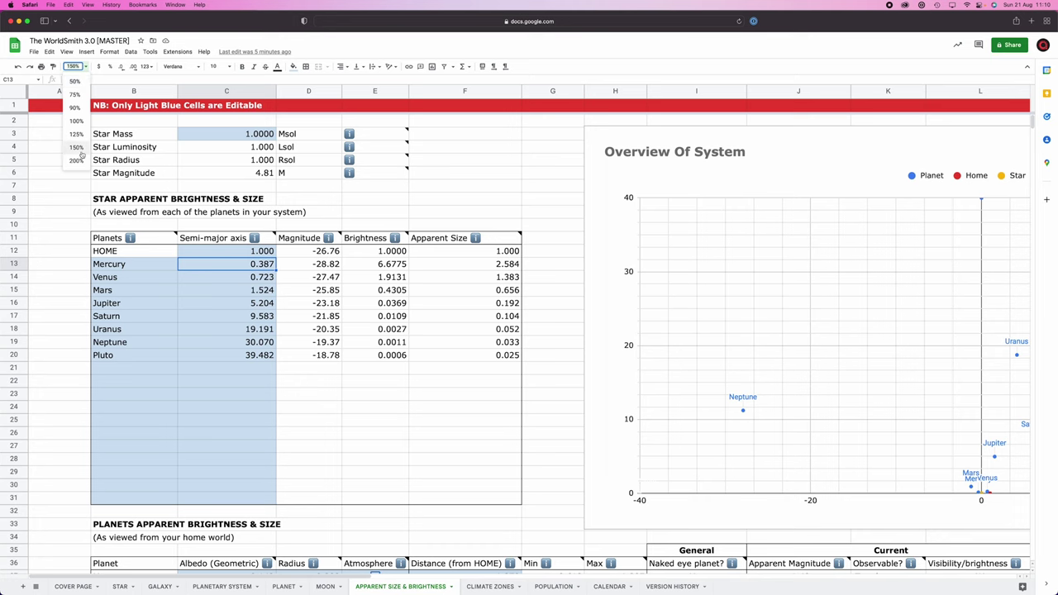
- Set the spreadsheet zoom to 200% and select the Rotation Period row on the PLANET sheet
click(76, 160)
click(108, 184)
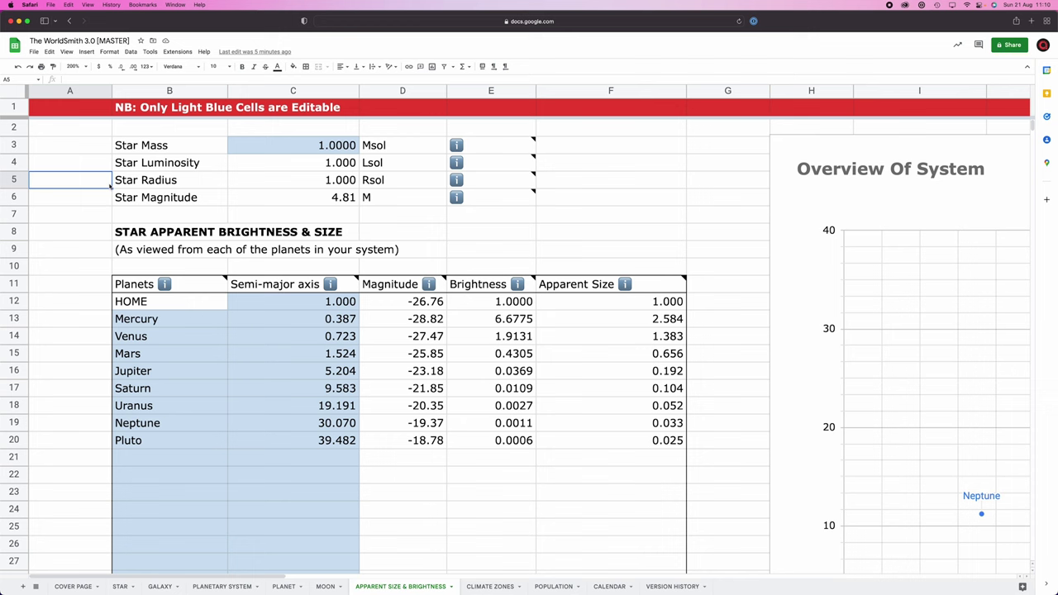
click(285, 586)
click(13, 424)
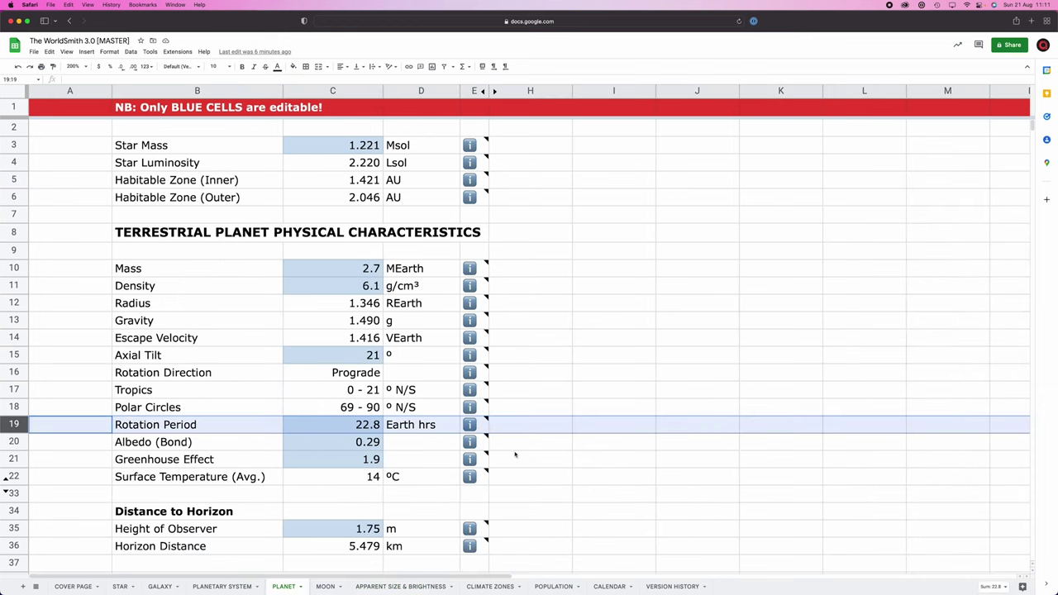
- Go to the terrestrial planet sky and plant color section of the PLANET sheet and open the Plant Color link
scroll(293, 416, down, 3)
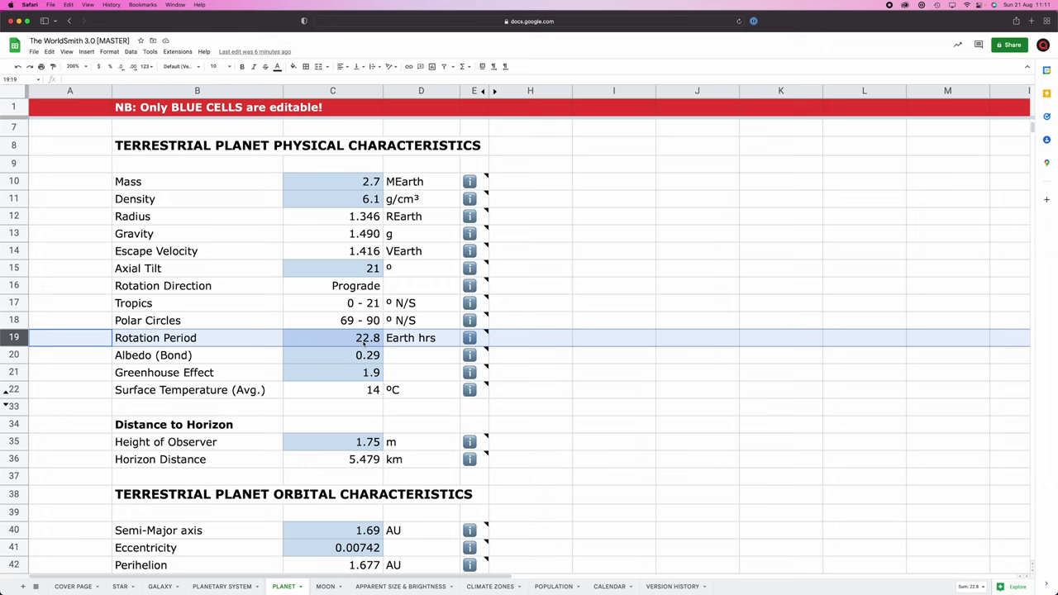
click(579, 390)
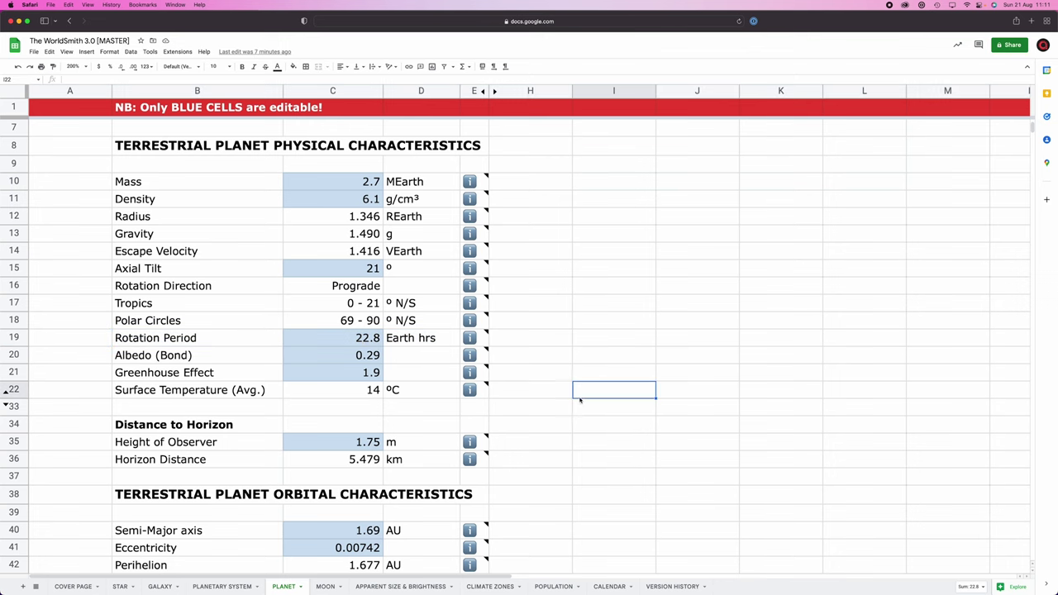
scroll(552, 404, down, 10)
scroll(552, 404, down, 5)
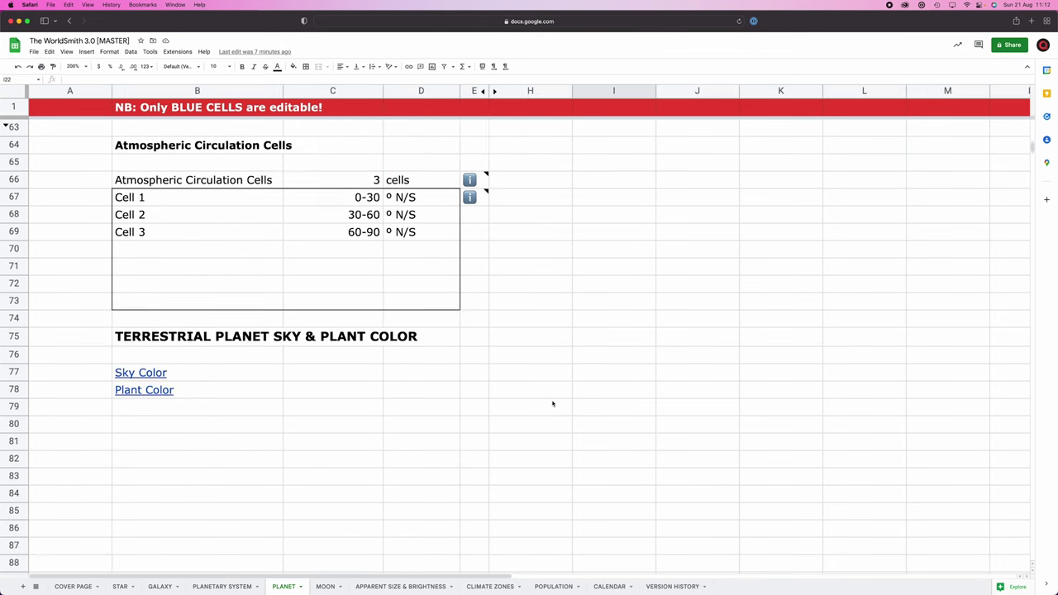
click(124, 340)
click(168, 357)
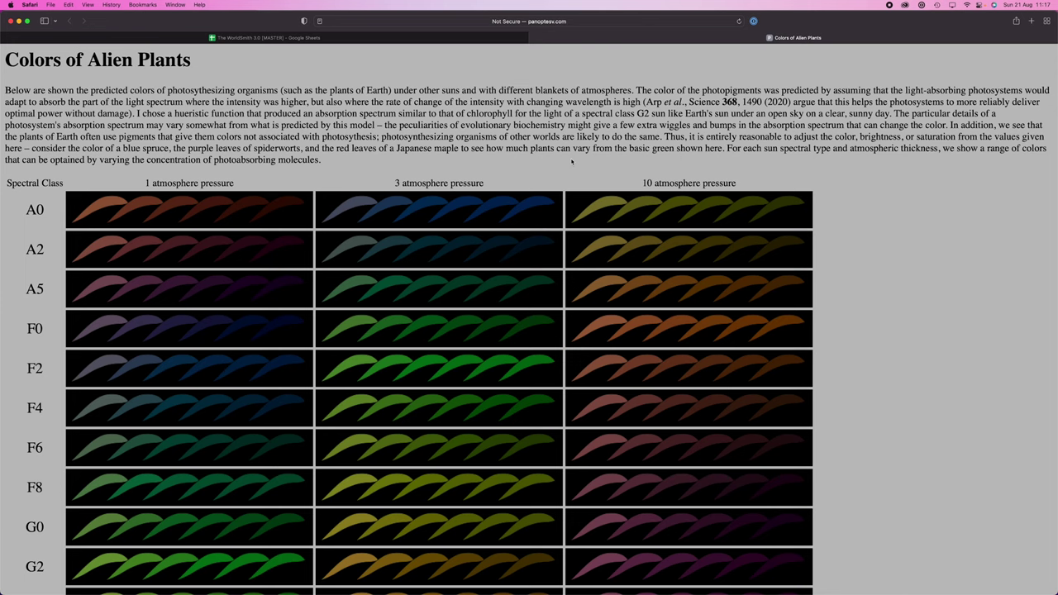
- Compare the star and leaf color diagram in Illustrator with the spectral class rows on the Colors of Alien Plants page in Safari
key(super+Tab)
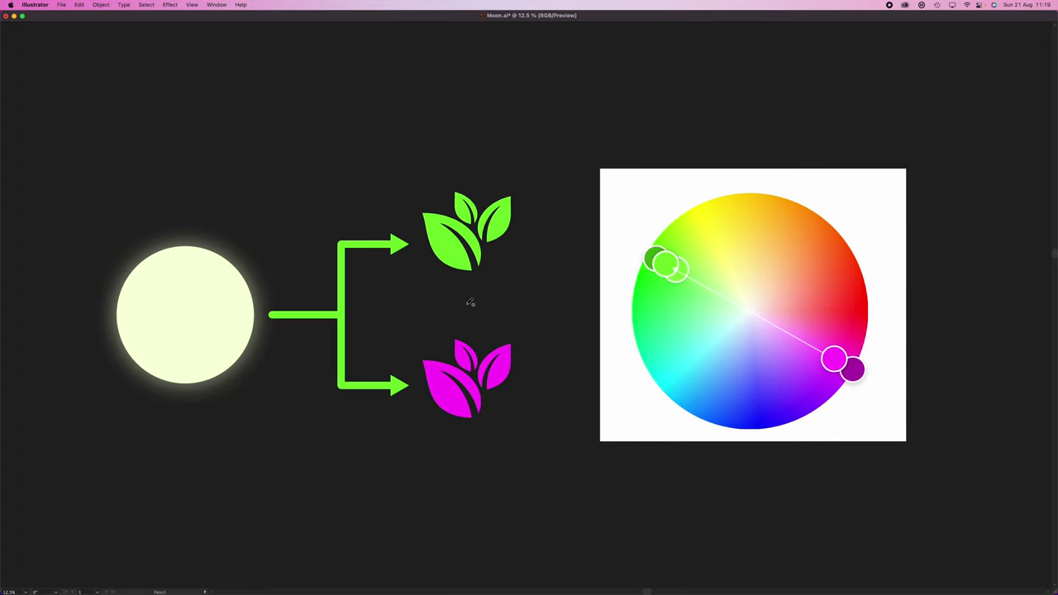
key(super+Tab)
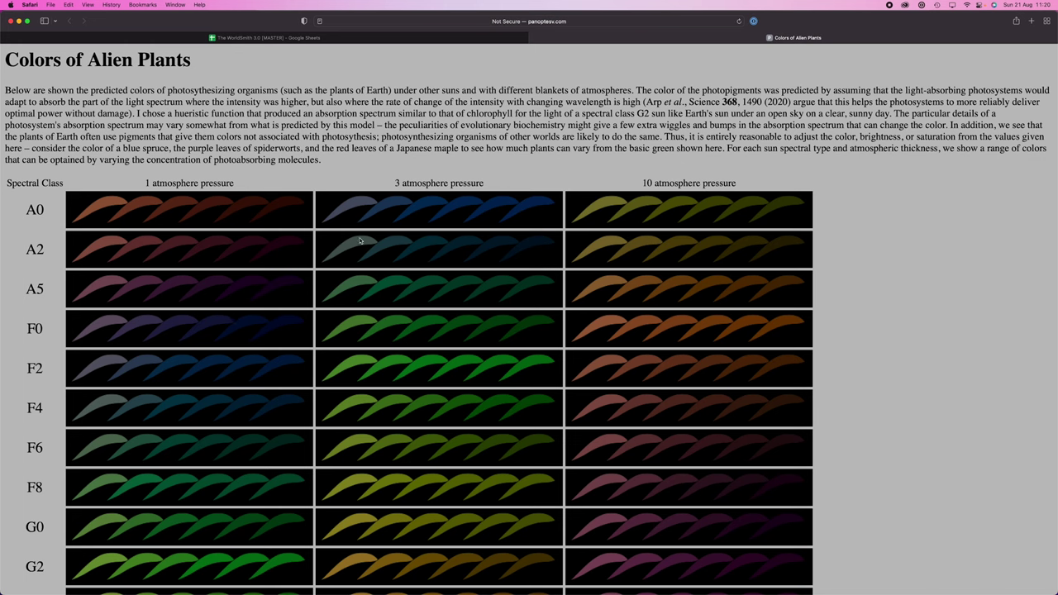
scroll(171, 302, down, 5)
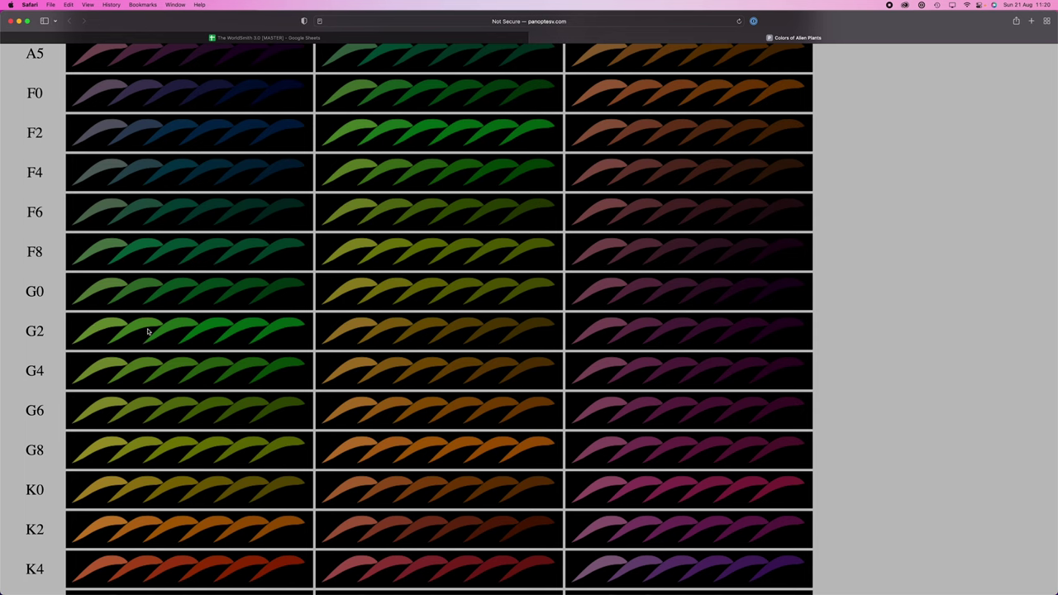
scroll(149, 332, up, 3)
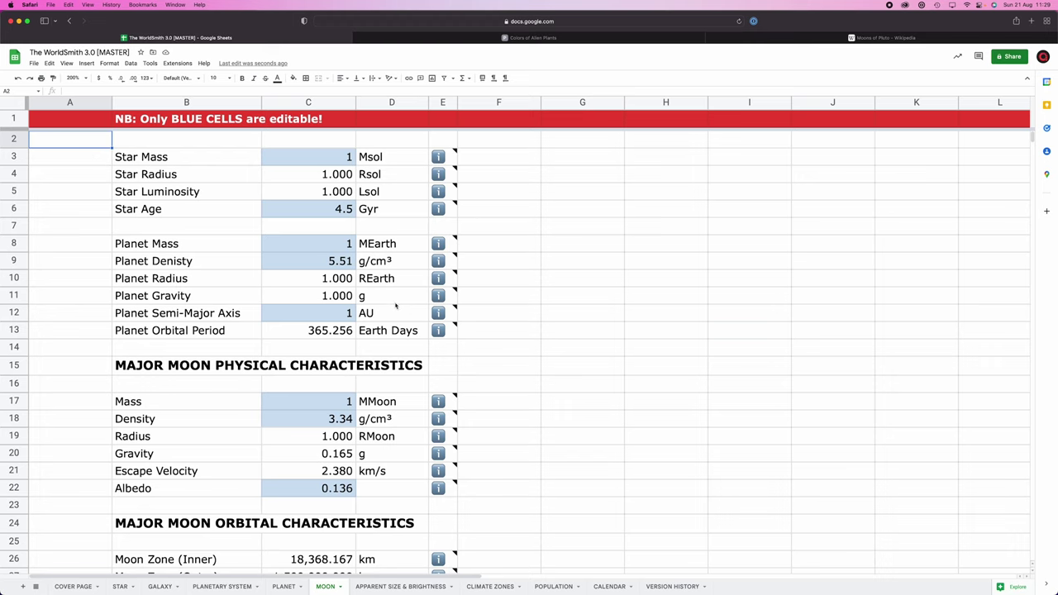
- List the prompts "Do we need a moon?", "Type of moon" and "Multiple moons?" in cells G9 to G11 of the MOON sheet
click(562, 264)
text(D)
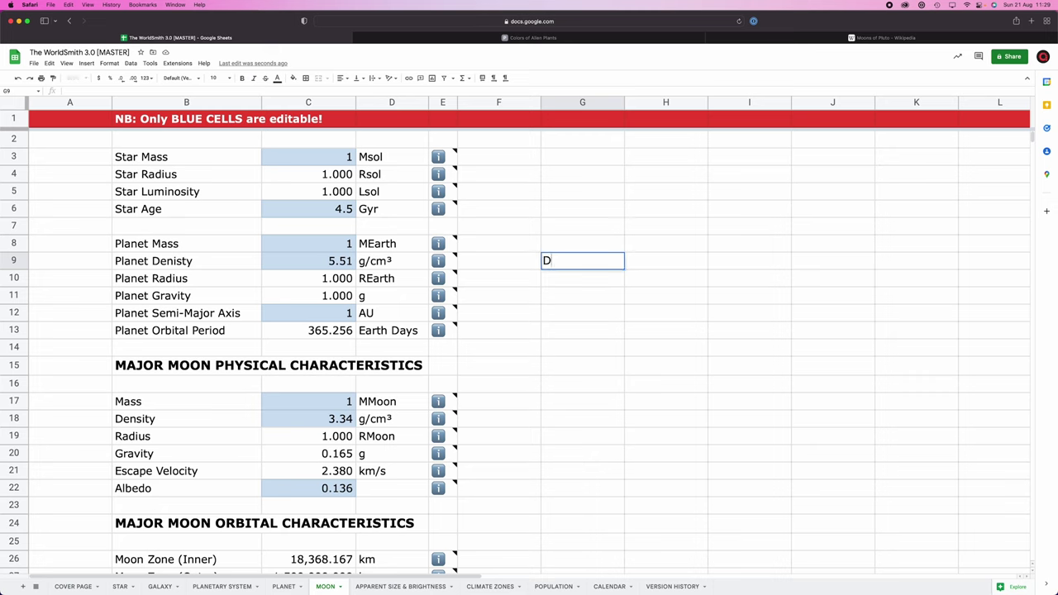
text(o we need a moon?)
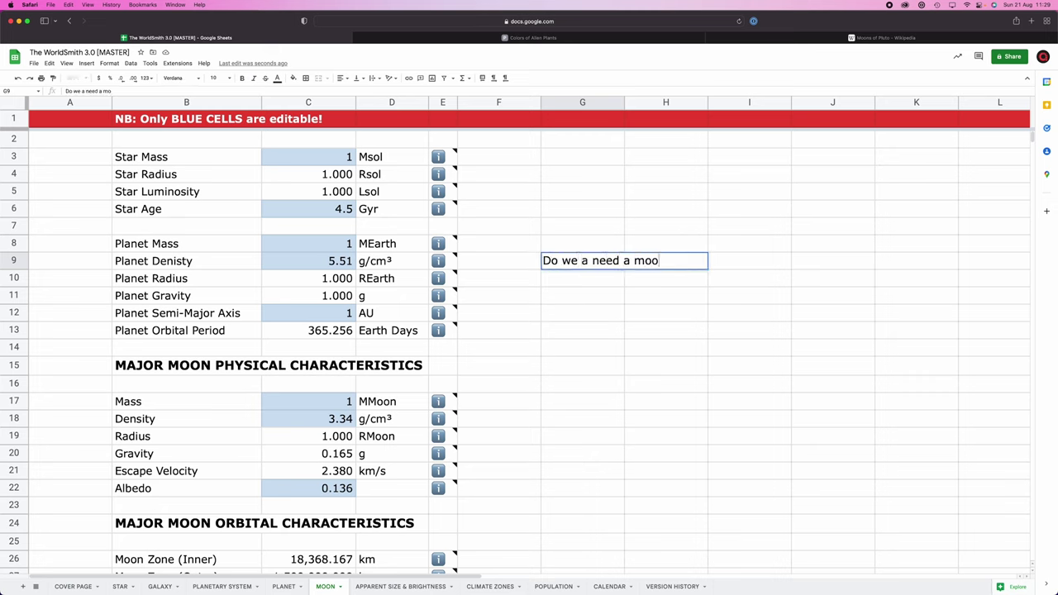
key(Return)
text(Type o)
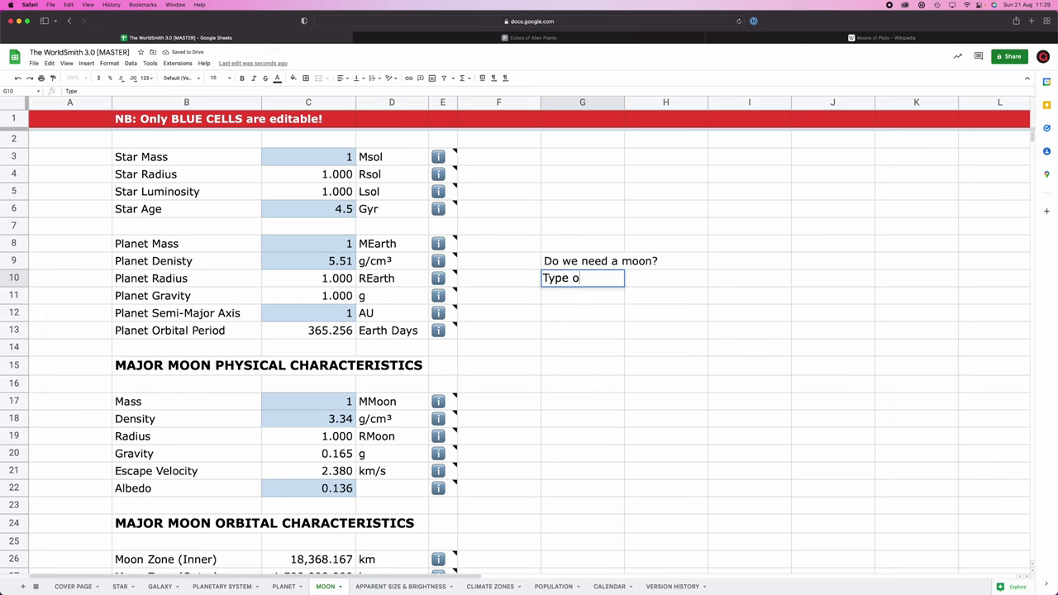
text(f moon)
key(Return)
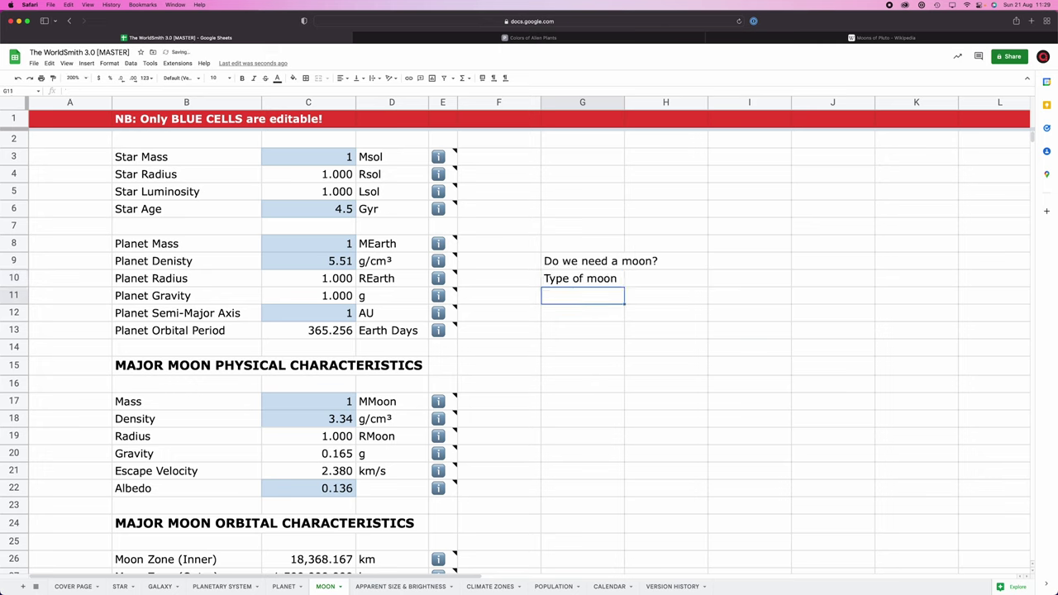
text(Multiple mo)
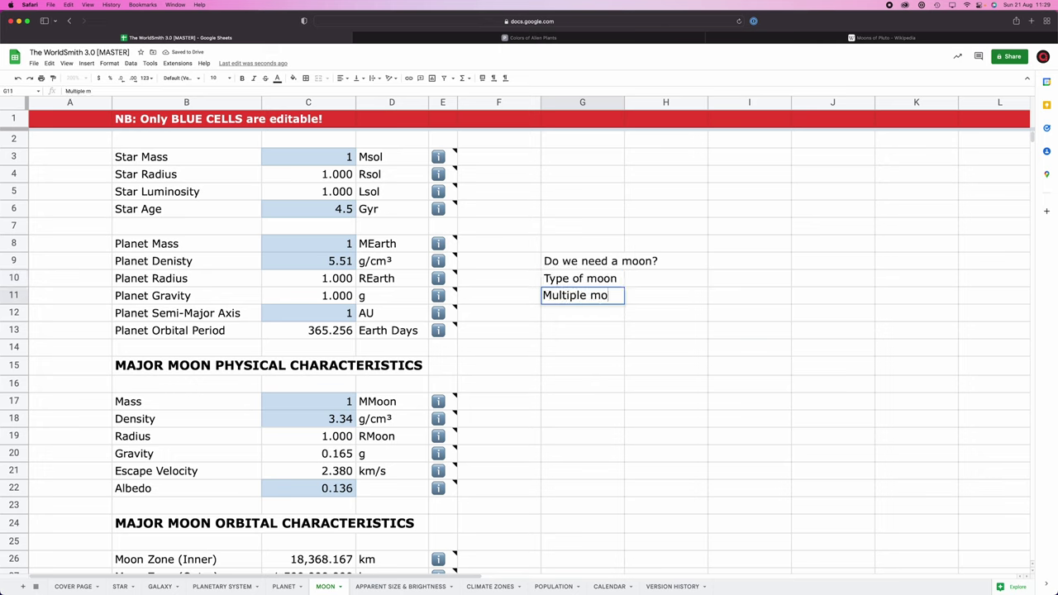
text(ons?)
key(Return)
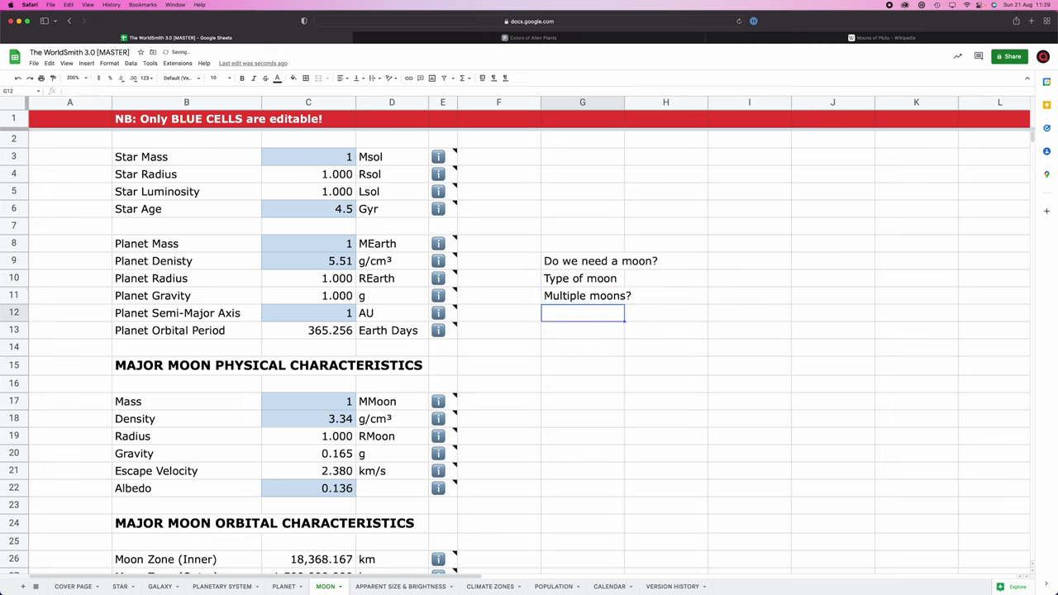
- Answer the "Do we need a moon?" question with "Yes" in cell I9
click(751, 259)
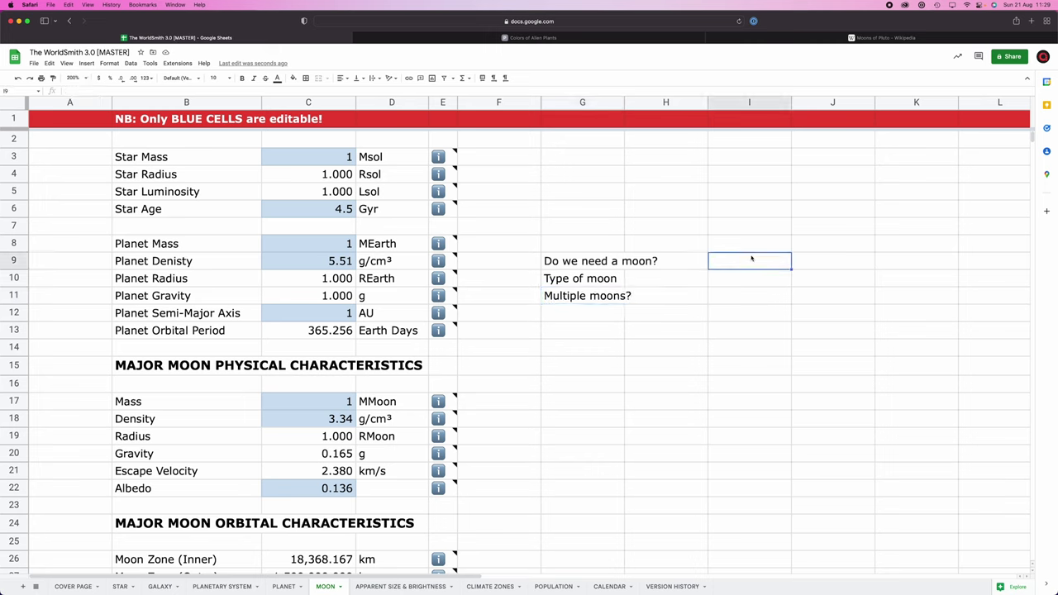
text(Yes)
click(735, 291)
click(724, 283)
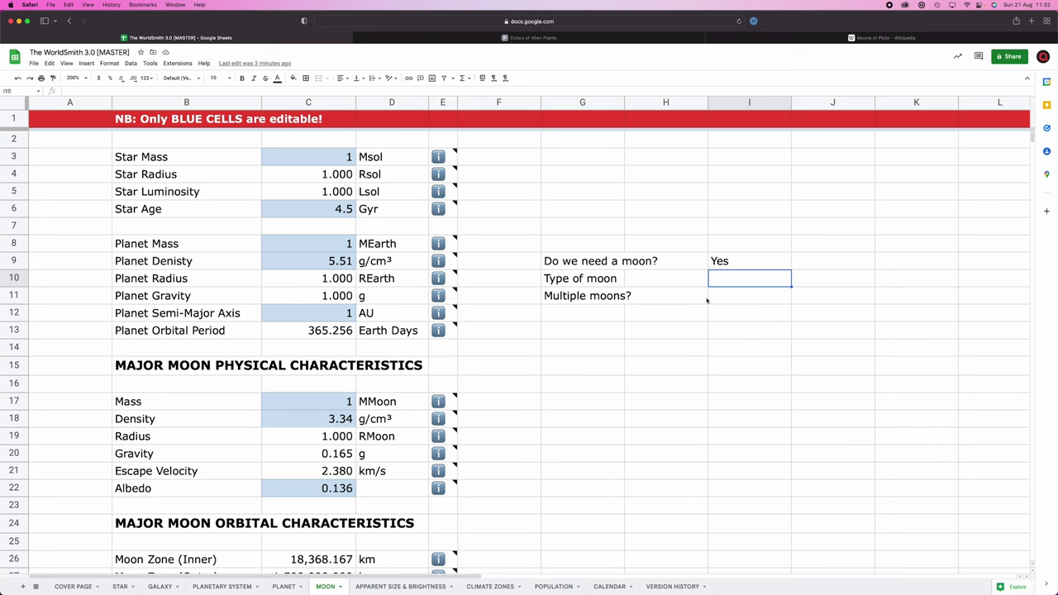
- Enter the headings "Major" in H13 and "Minor" in I13 below the moon questions
scroll(704, 304, down, 1)
scroll(704, 303, down, 1)
click(666, 291)
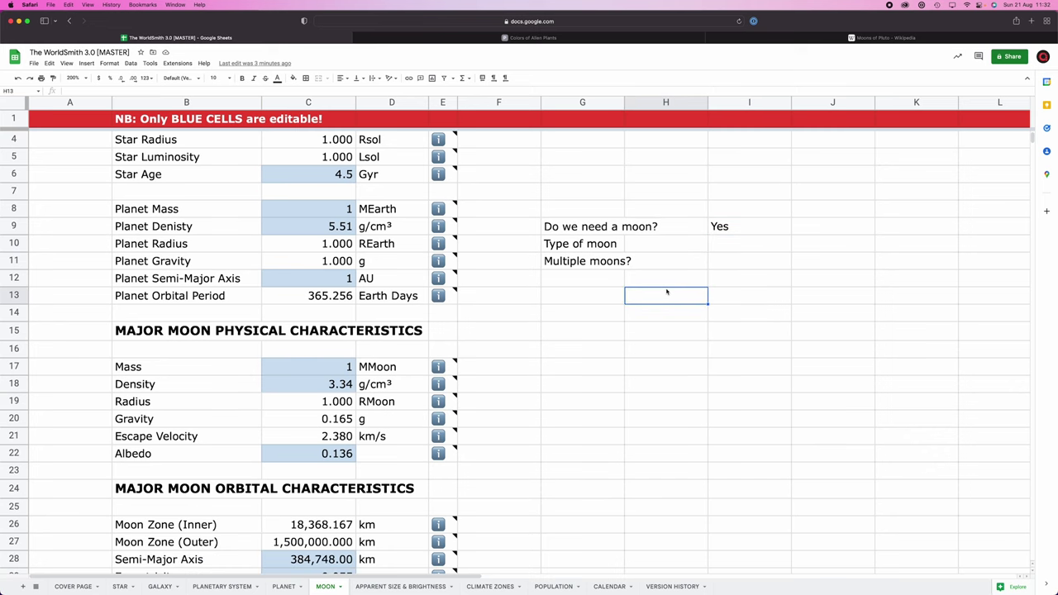
text(Major)
key(Tab)
text(Minor)
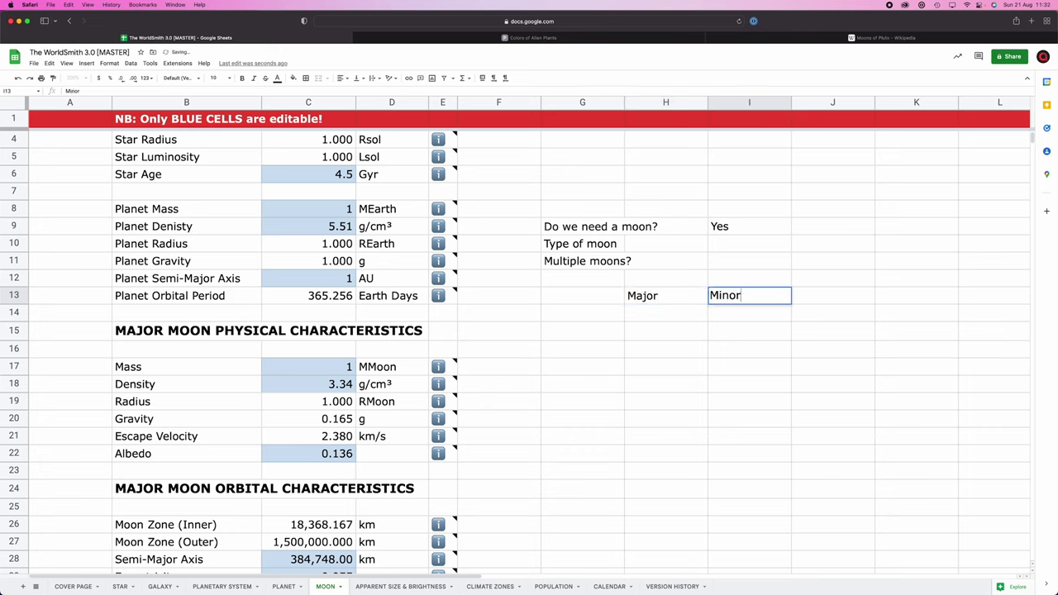
key(Return)
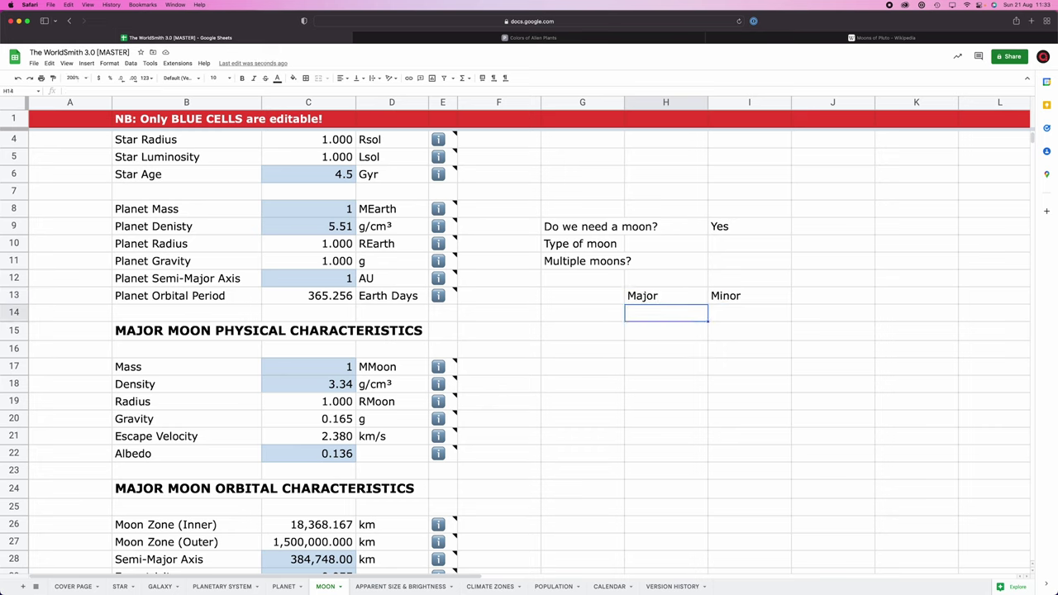
- Describe the two moon classes with "Round" under Major and "Not round" under Minor in row 14
text(Round)
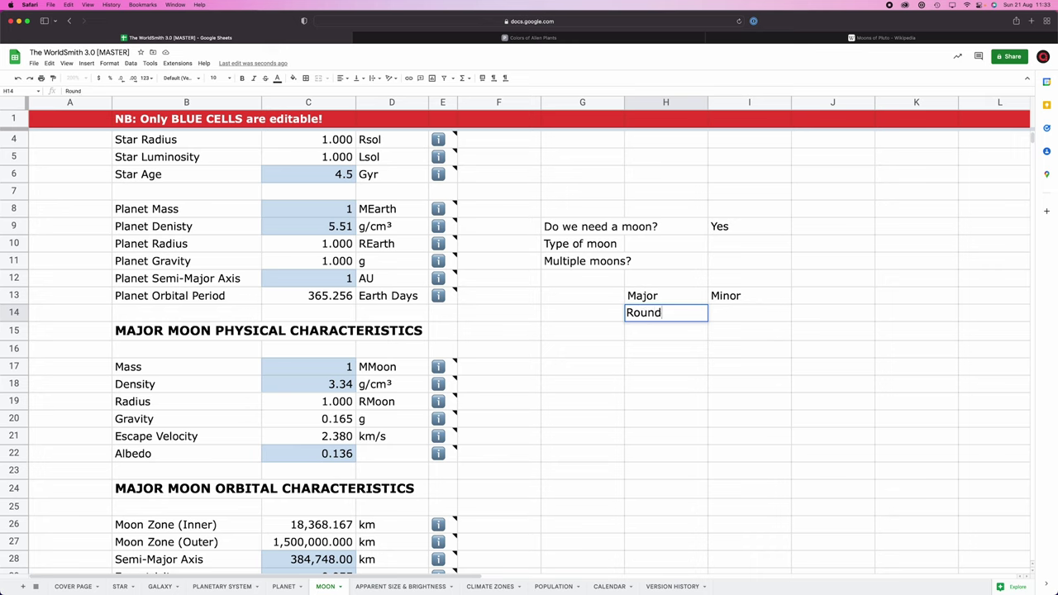
key(Tab)
text(Not round)
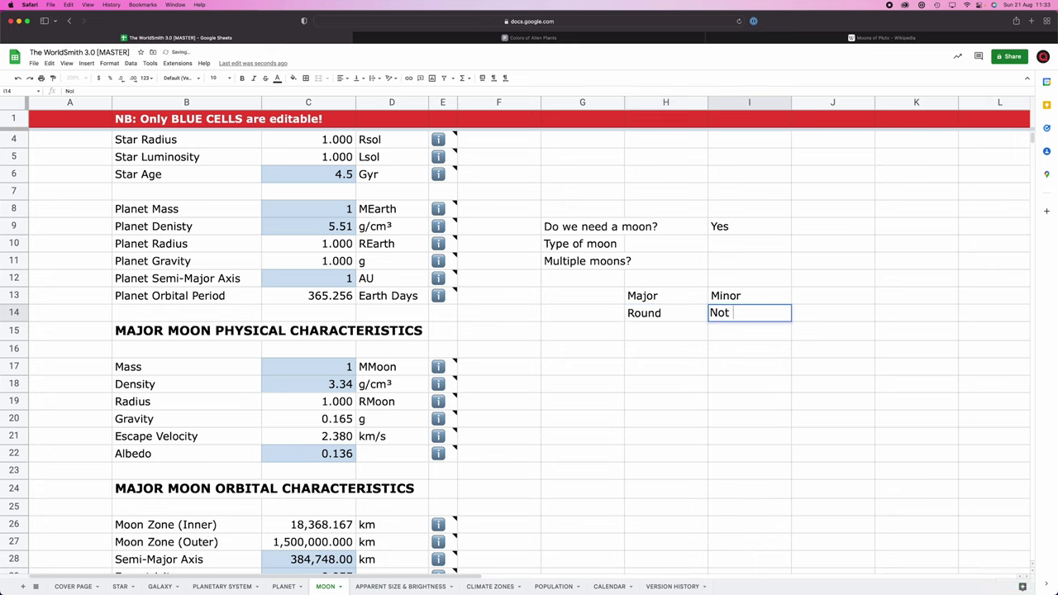
key(Return)
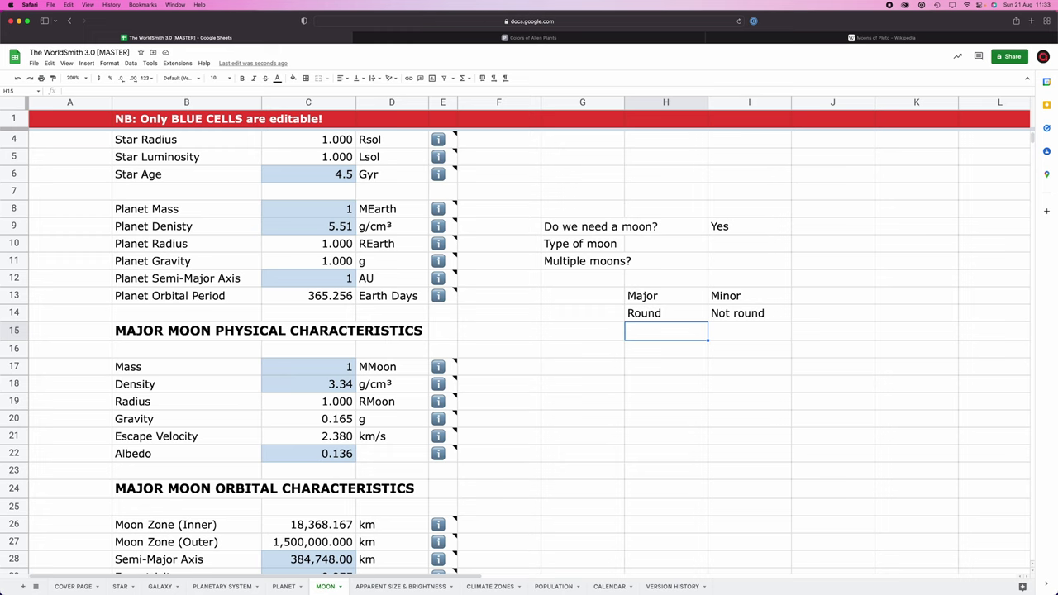
click(722, 313)
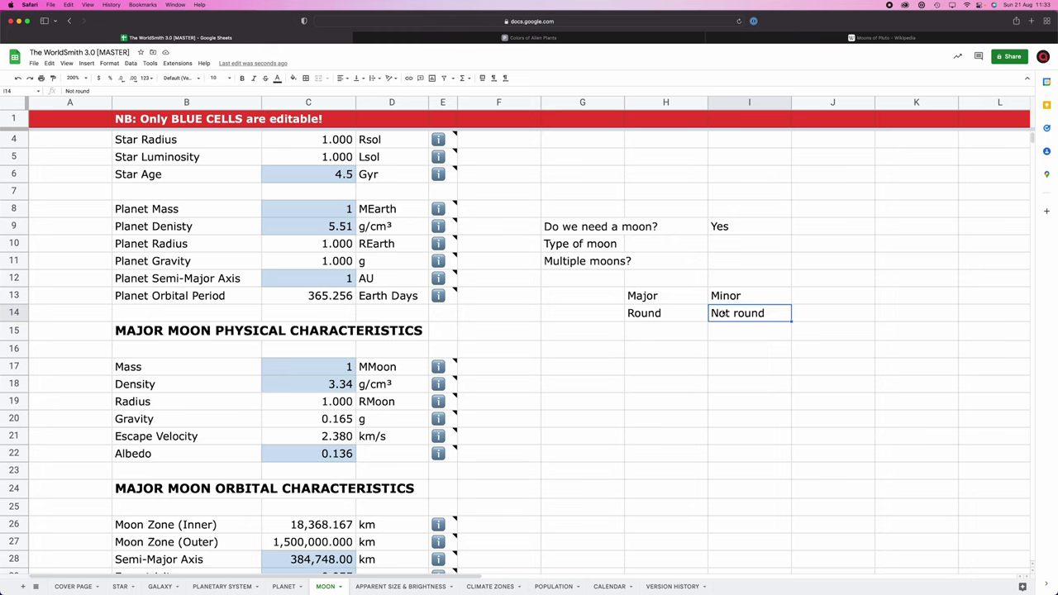
- Enter the moon compositions "Rocky" in H16 and "Icy" in I16
click(644, 348)
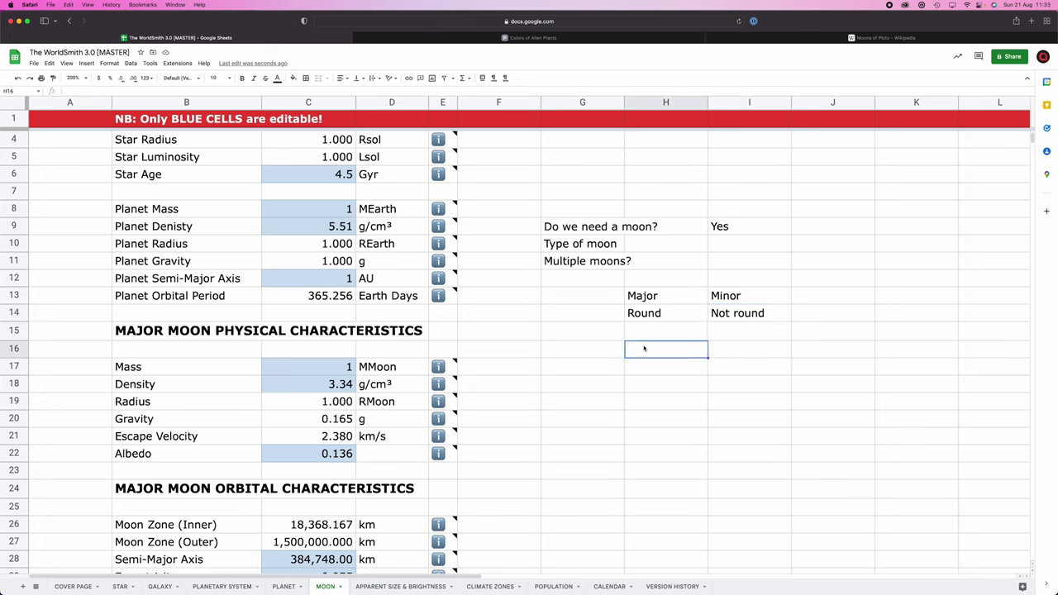
text(Rocky)
key(Tab)
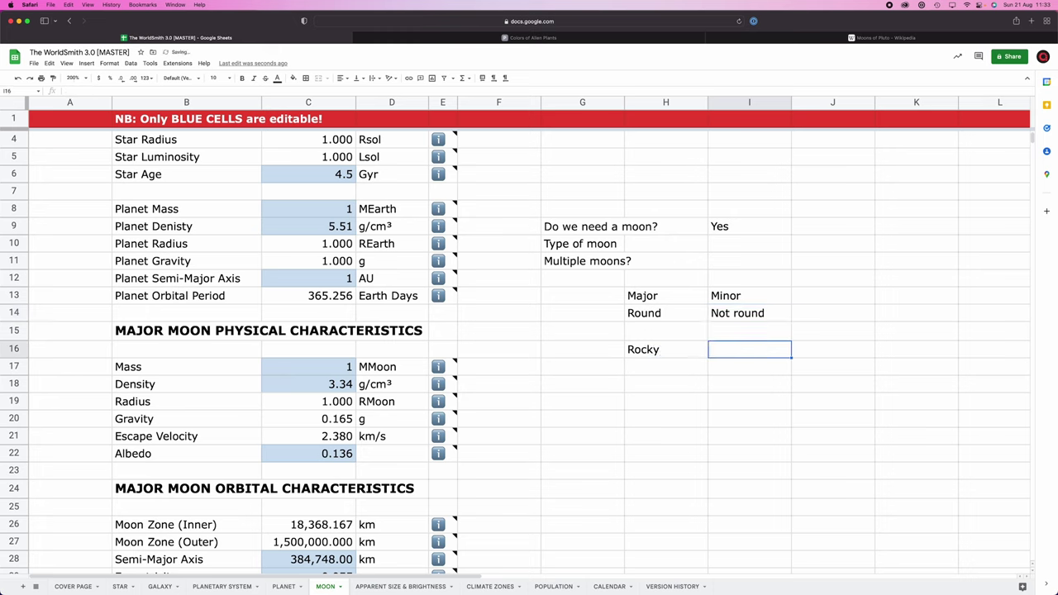
text(Icy)
key(Return)
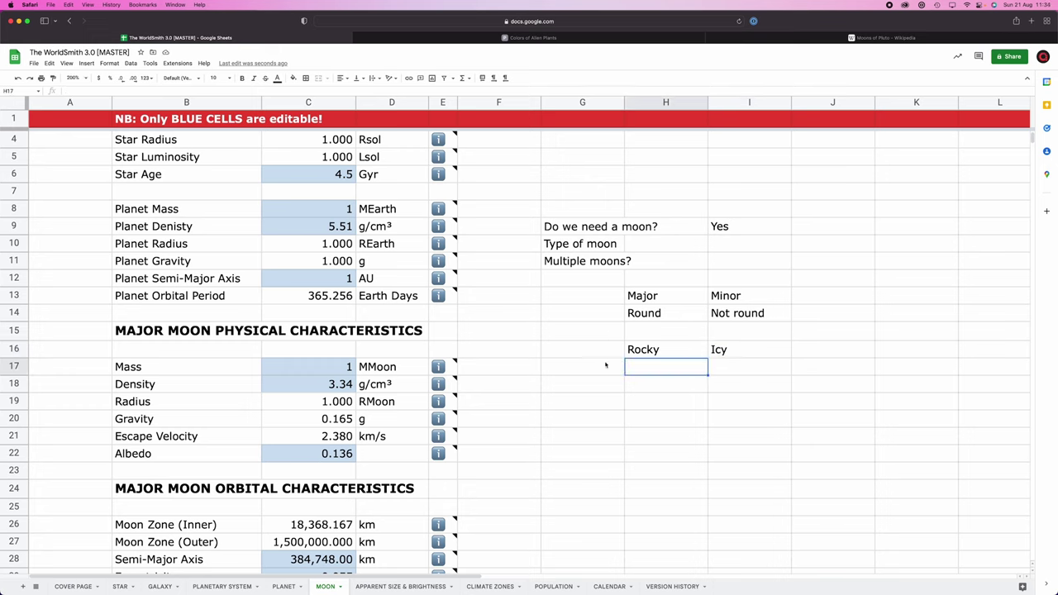
- Enter "Inner" under Rocky in H17 and "Outer" under Icy in I17
double_click(657, 366)
text(Inner)
key(Tab)
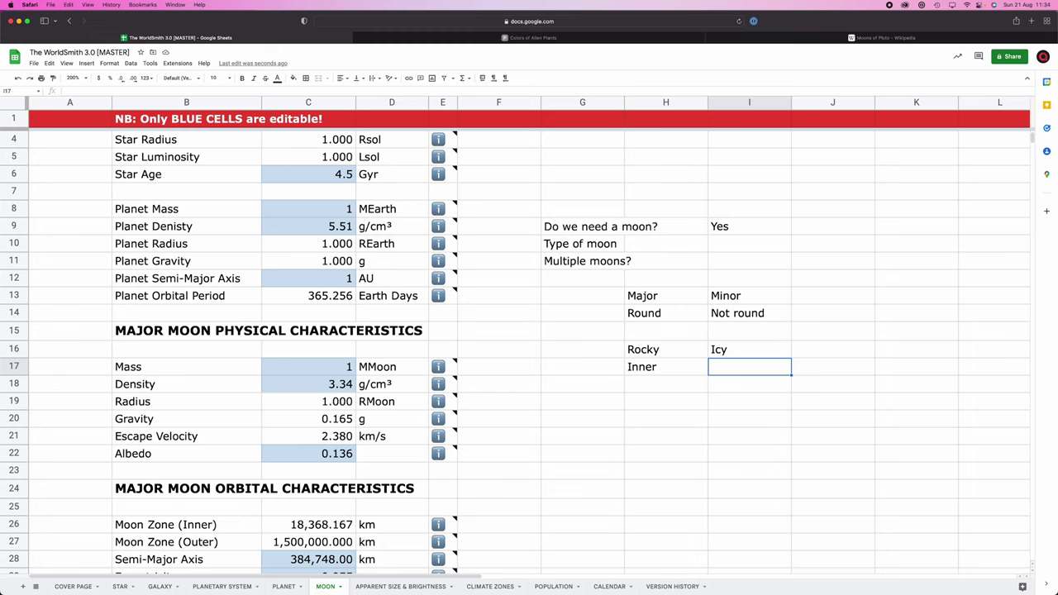
text(Outter)
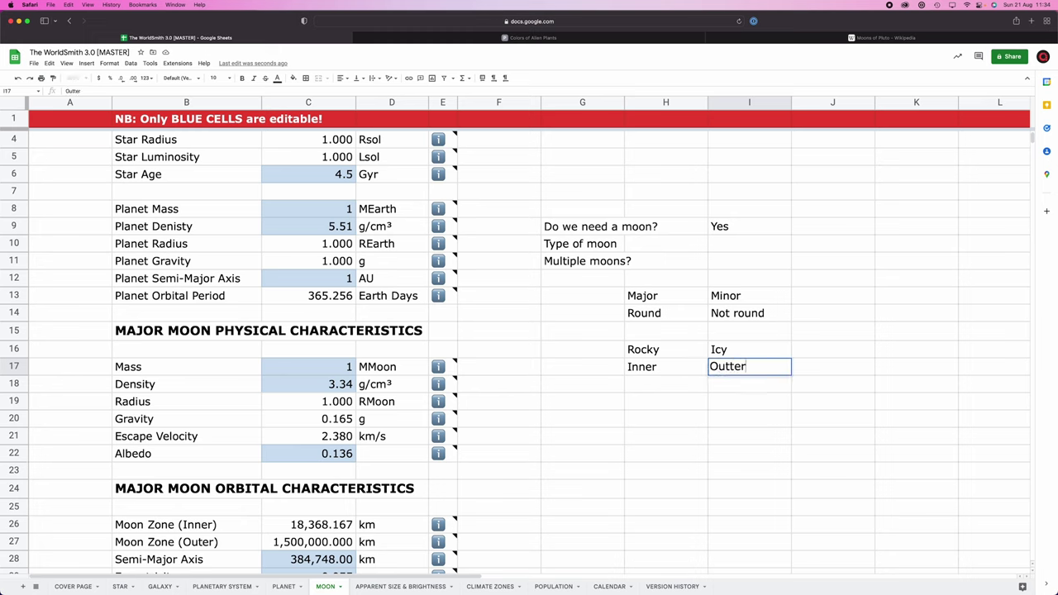
key(BackSpace)
key(BackSpace)
text(er)
click(663, 381)
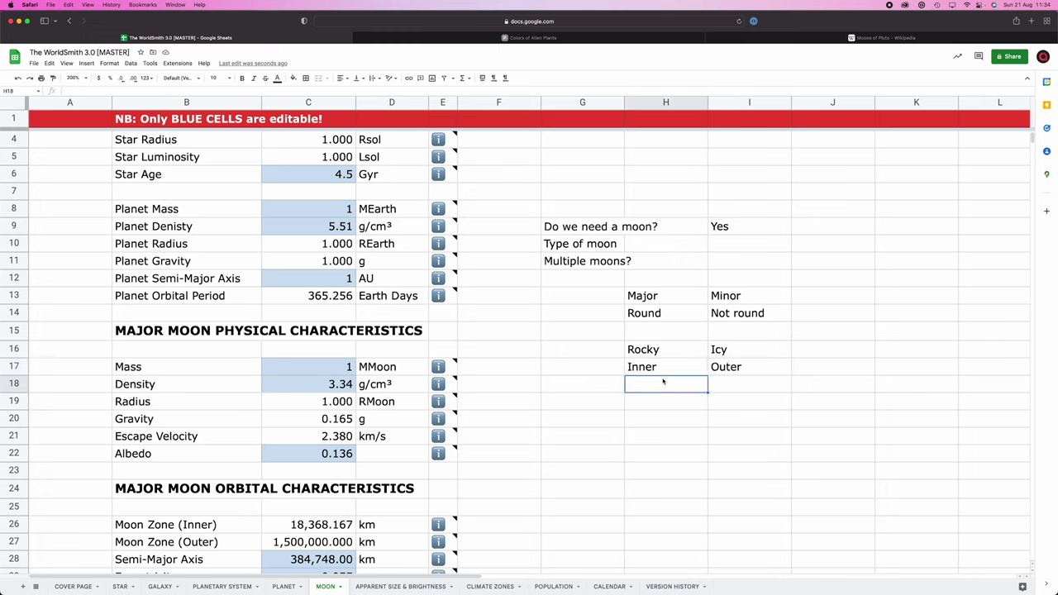
- Answer the type of moon with "Rocky Major" in I10 and the multiple moons question with "No, just 1" in I11
click(666, 353)
click(666, 296)
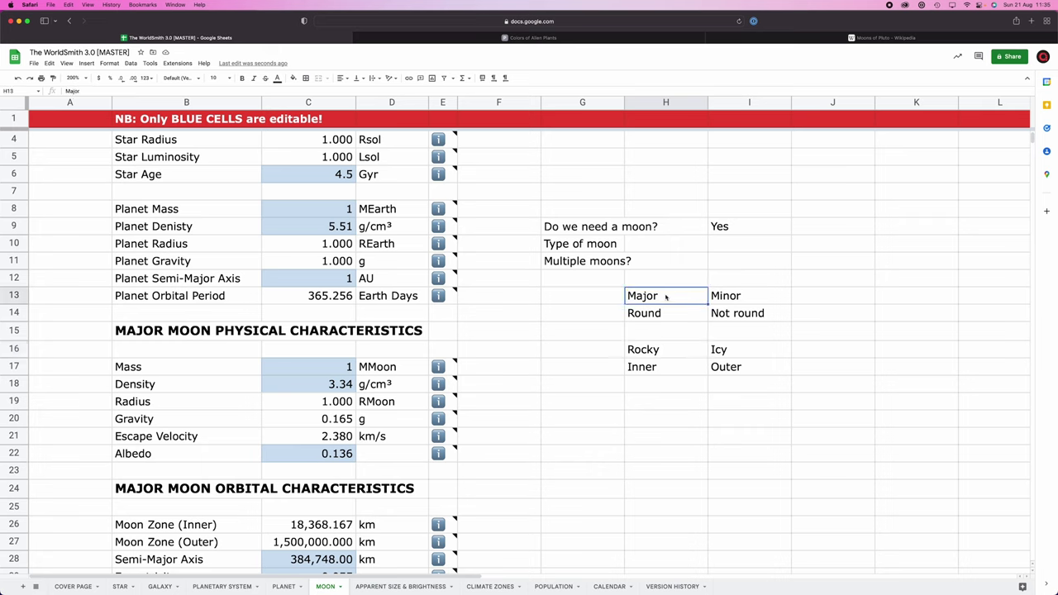
click(727, 244)
text(Rocky Major)
click(728, 264)
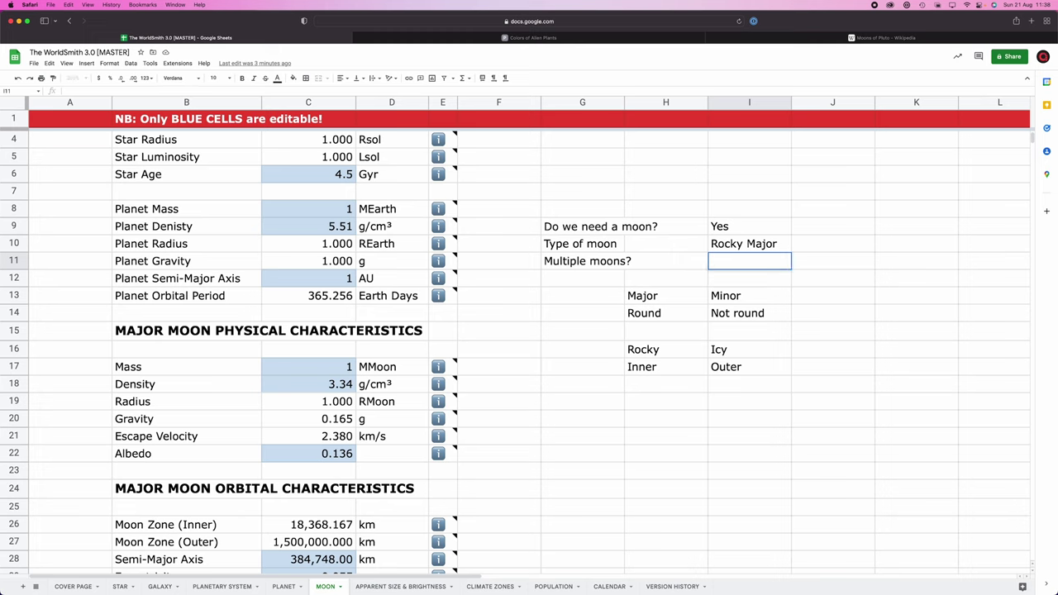
text(No, just 1)
key(Return)
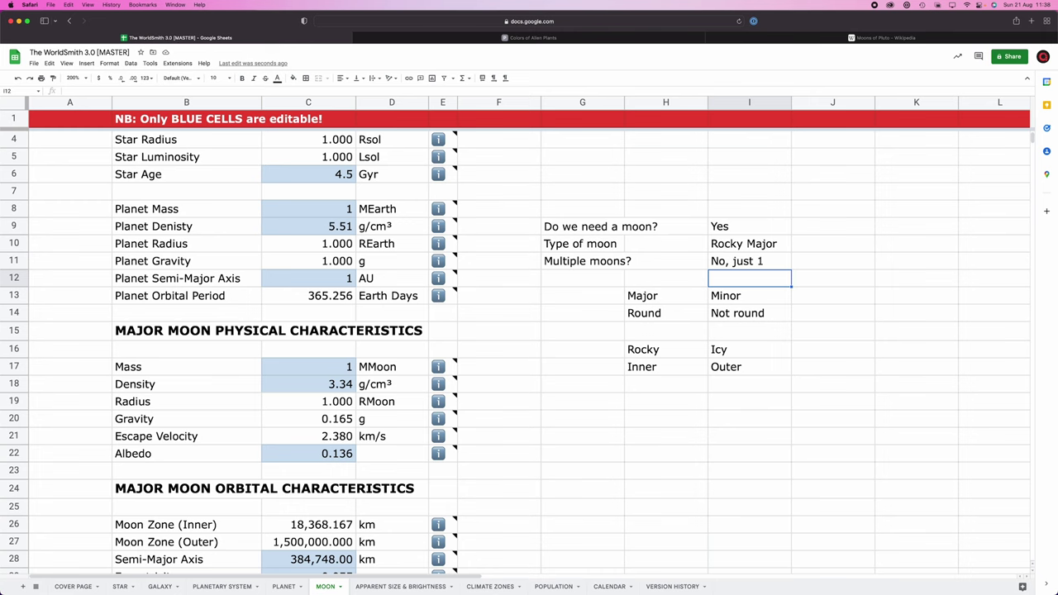
scroll(590, 198, up, 1)
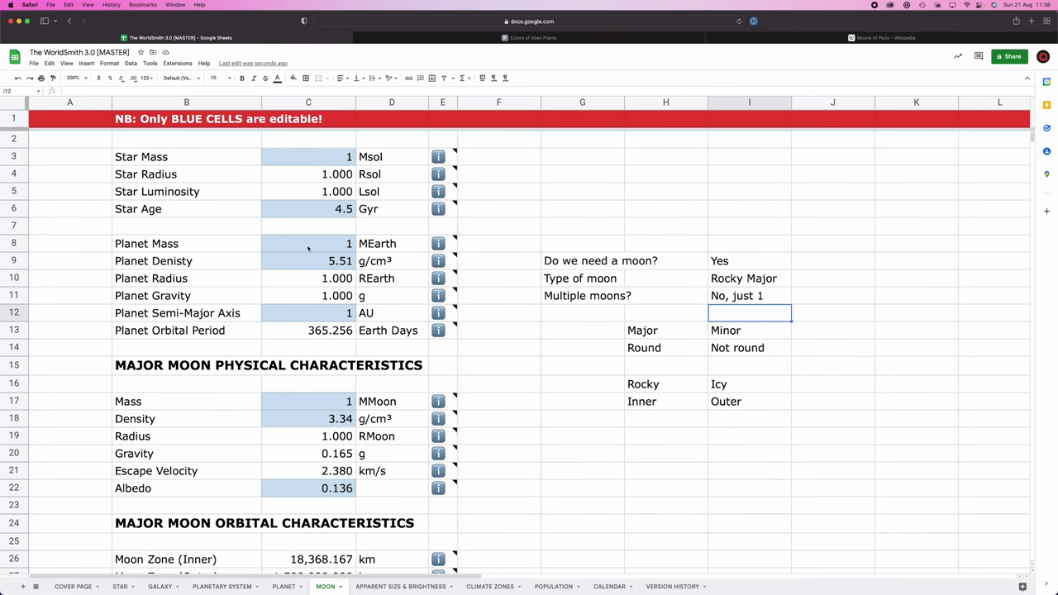
- Review the star and planet parameters on the MOON sheet and compare them with those on the PLANET sheet
click(144, 163)
shift+click(446, 333)
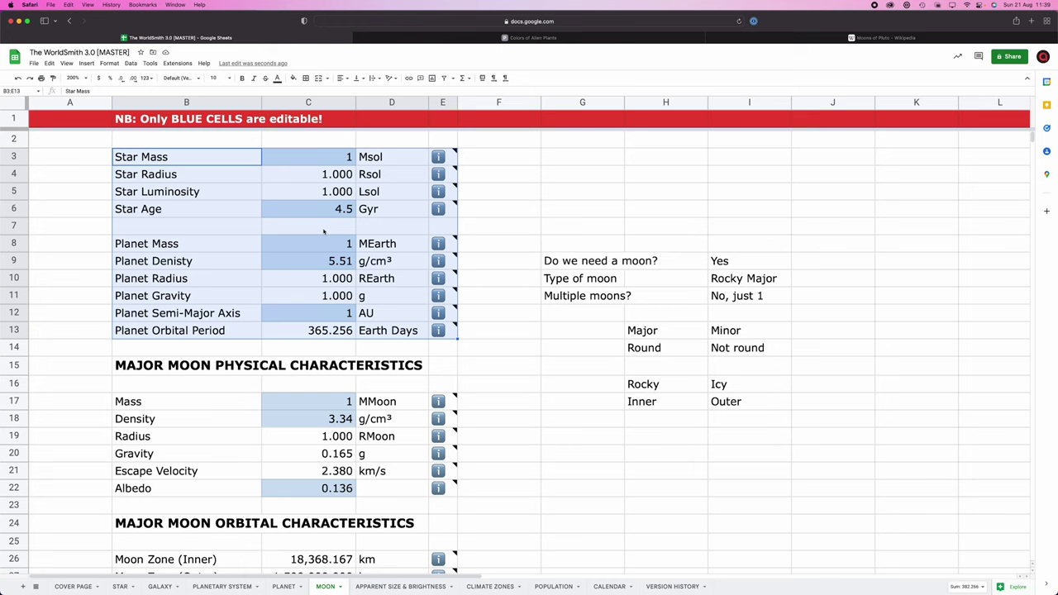
scroll(351, 261, down, 5)
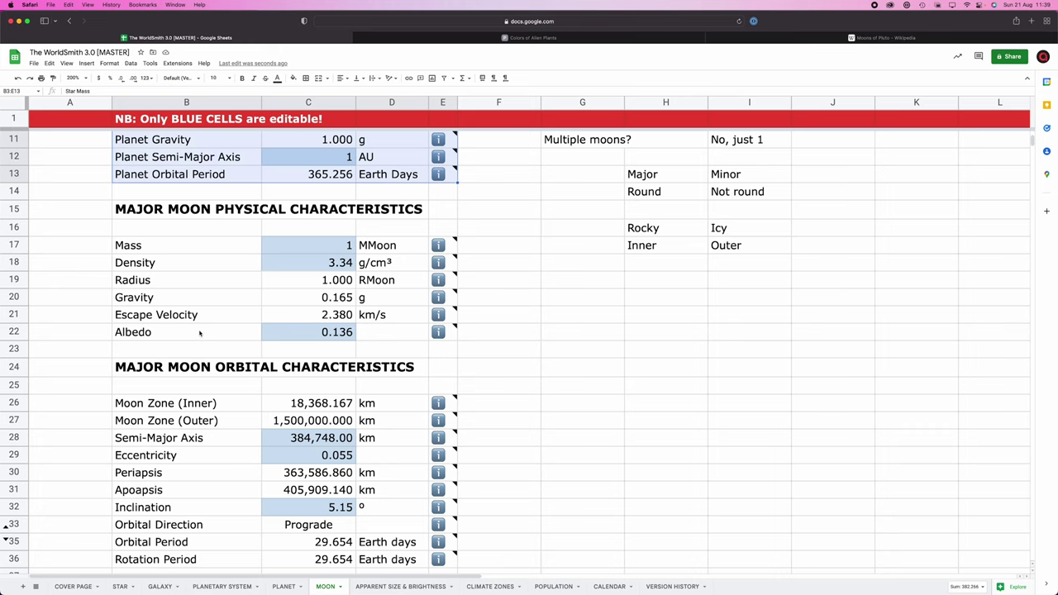
click(283, 586)
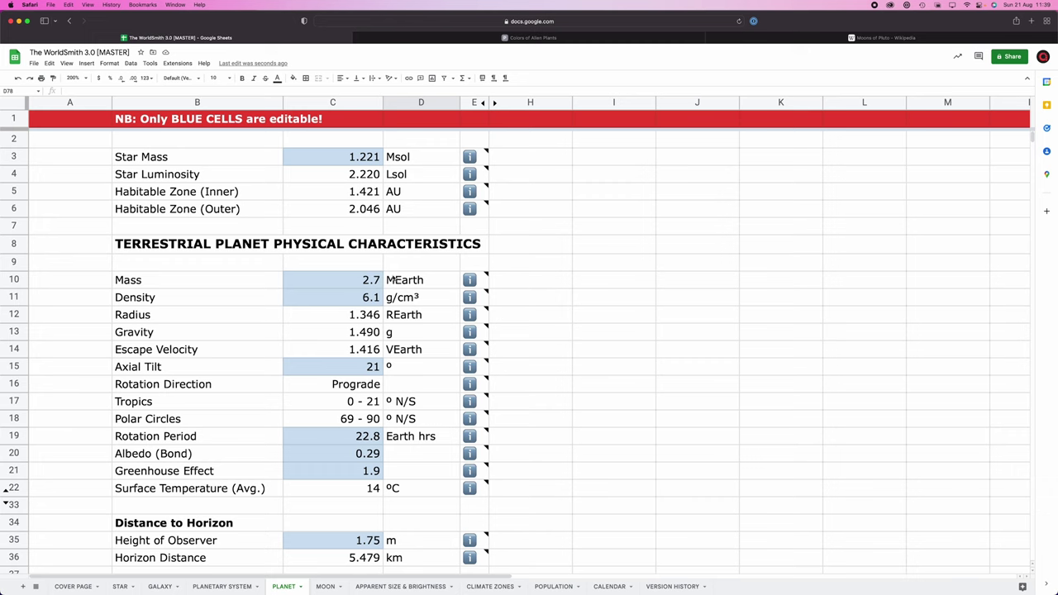
key(alt+Down)
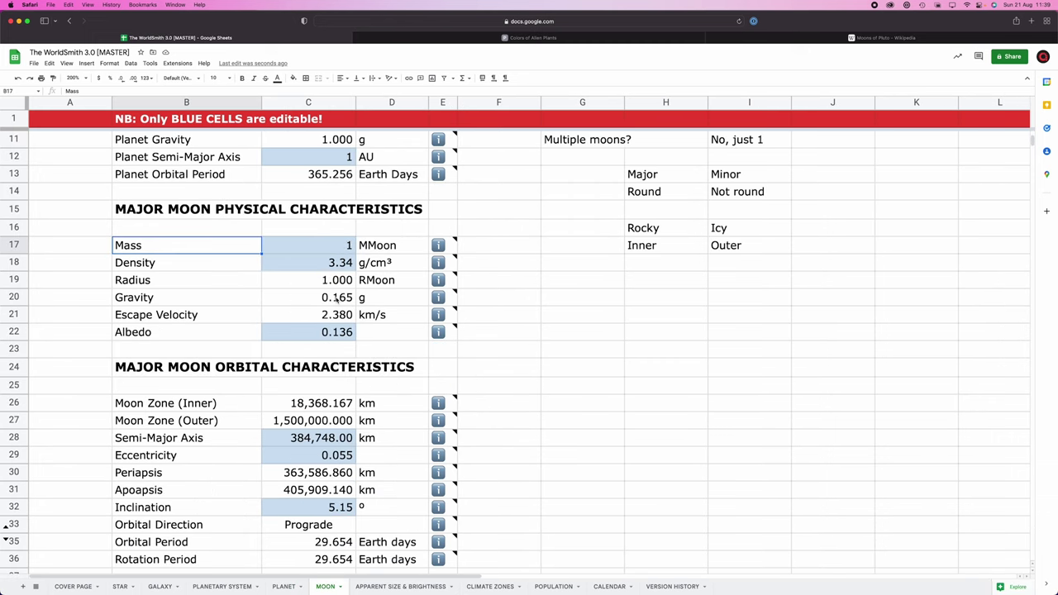
- Examine the major moon's physical characteristics from mass and density through radius, gravity and escape velocity to albedo
shift+click(337, 300)
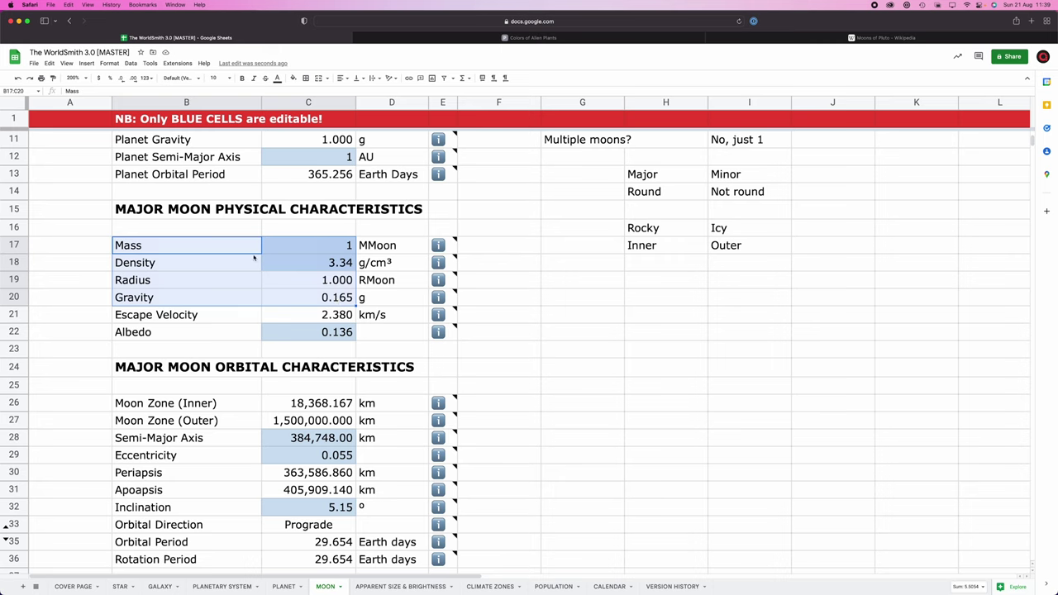
click(280, 248)
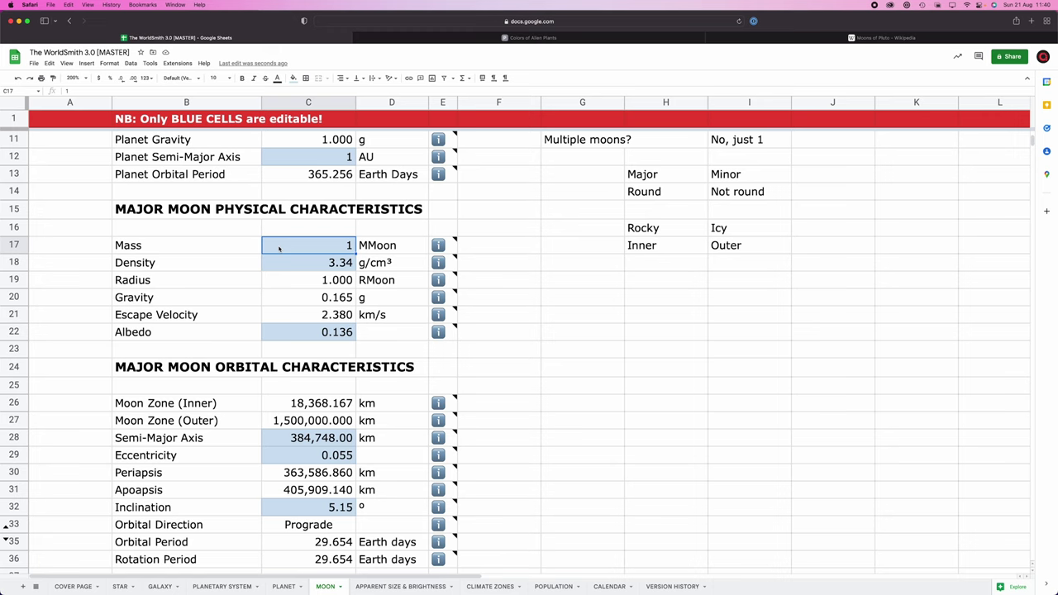
click(282, 264)
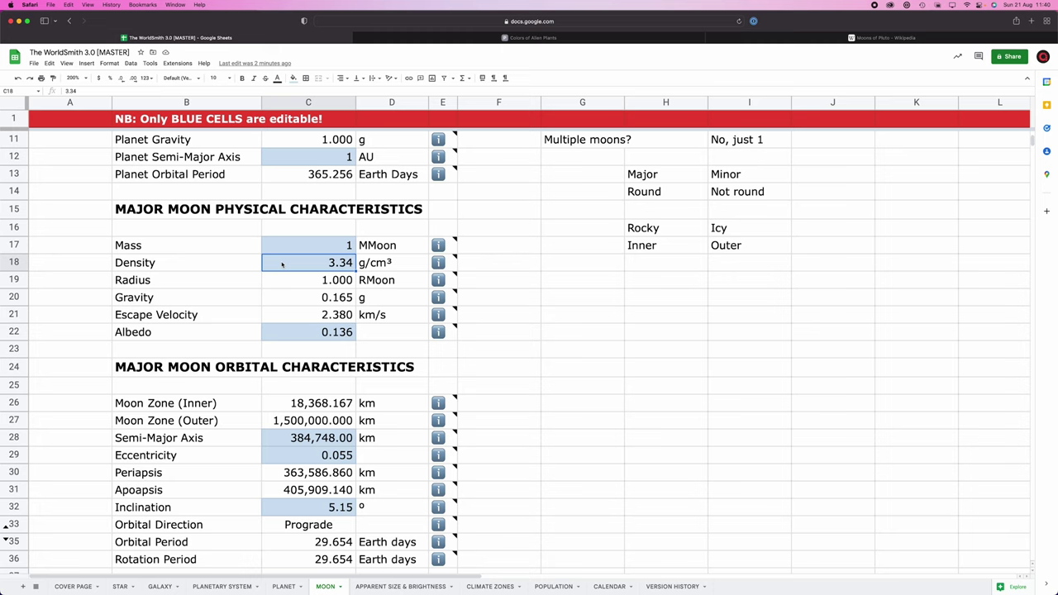
click(286, 282)
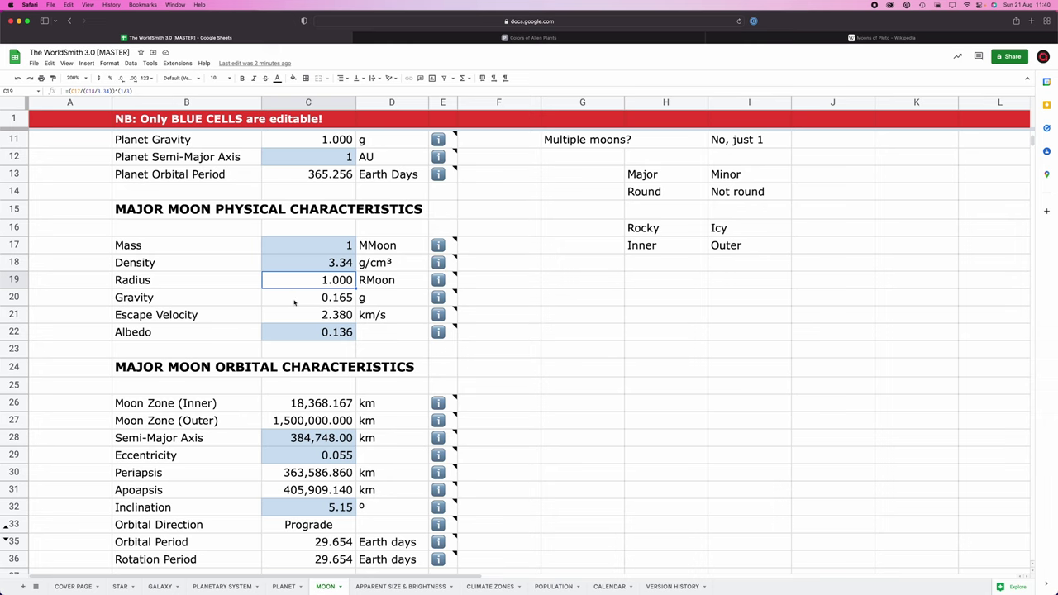
click(294, 302)
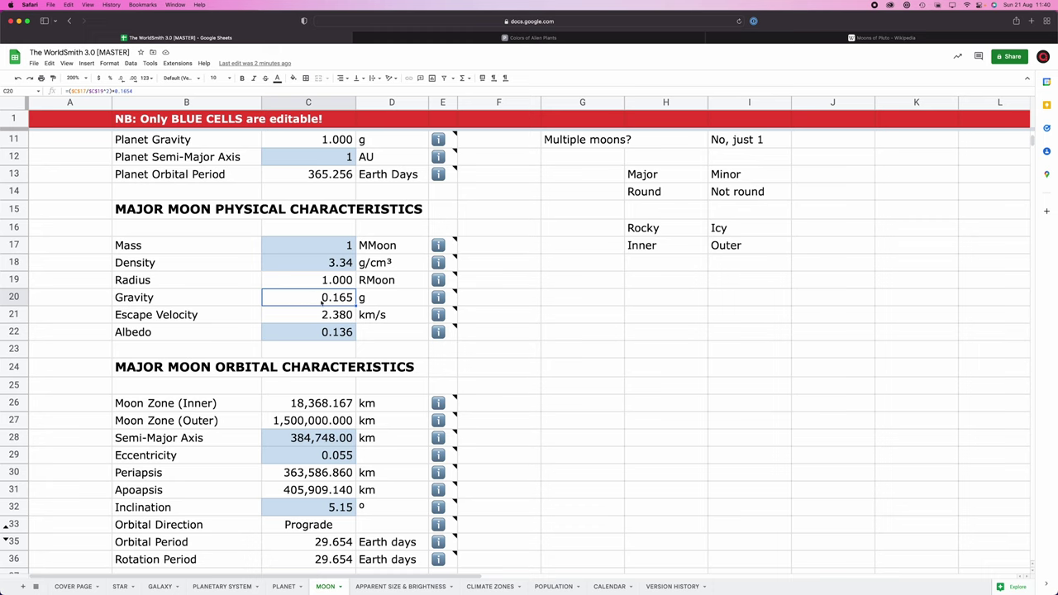
click(316, 317)
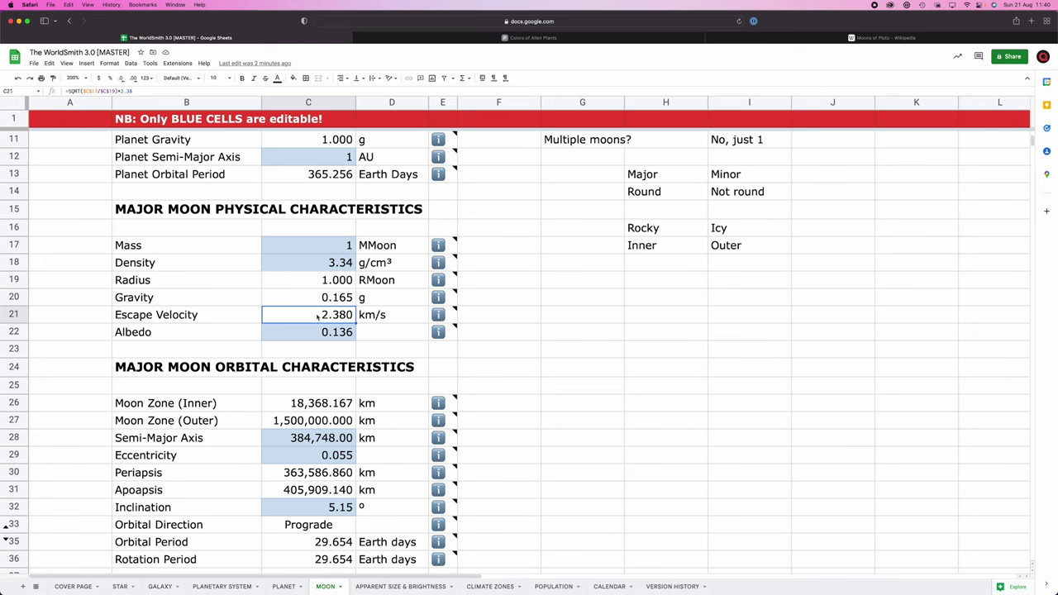
scroll(316, 317, down, 1)
click(311, 297)
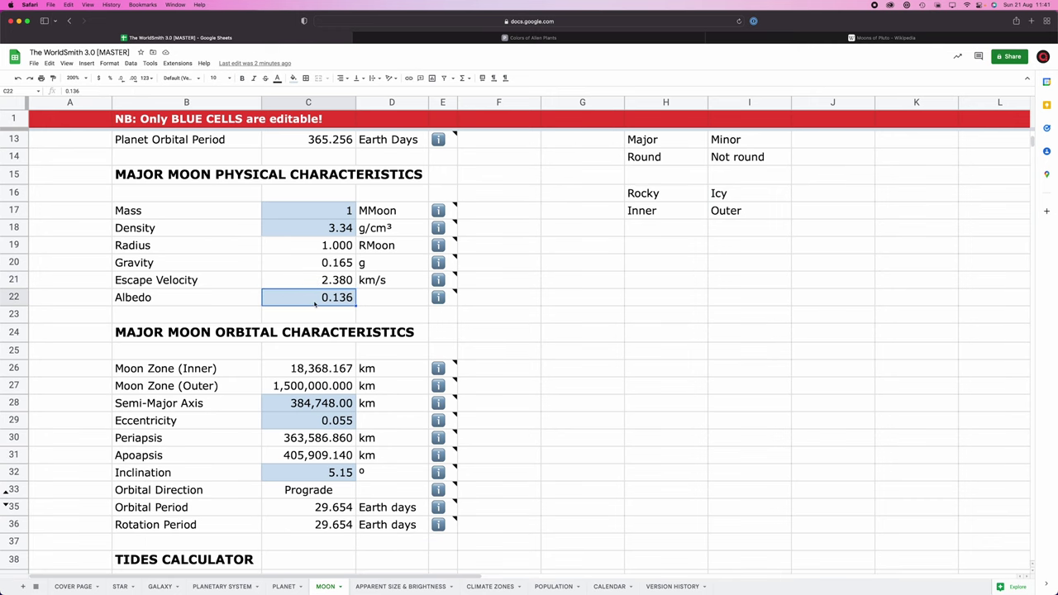
- Examine the major moon's semi-major axis, inner and outer moon zone limits, eccentricity, periapsis and apoapsis
scroll(282, 248, down, 4)
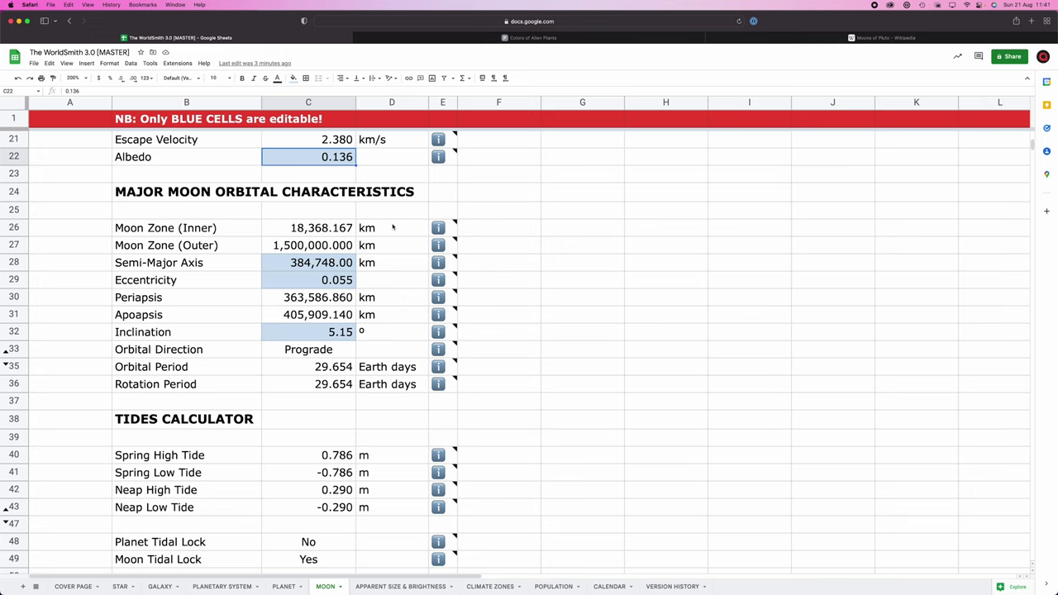
click(316, 264)
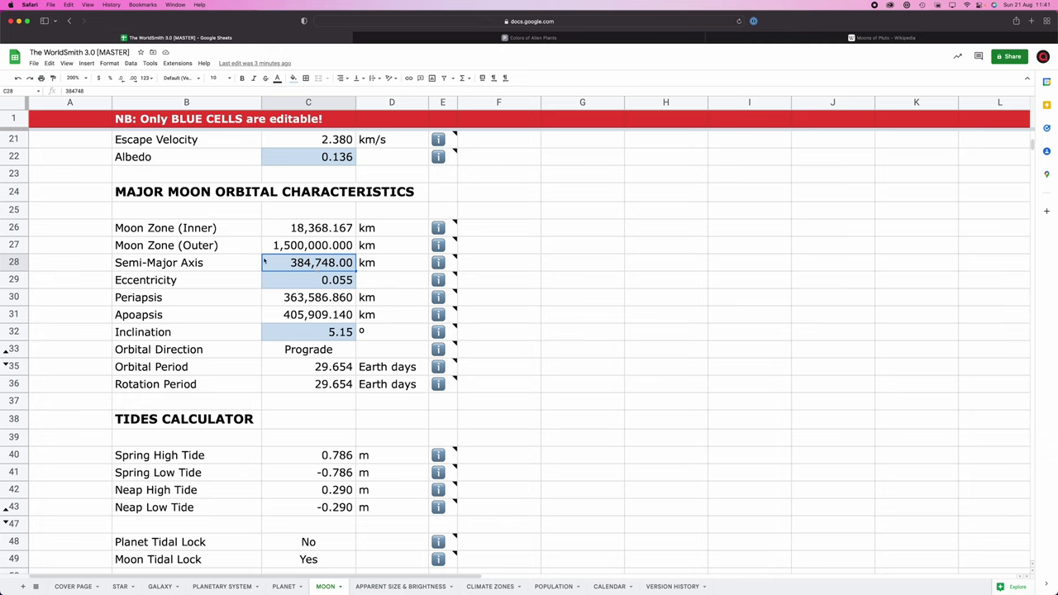
click(155, 229)
shift+click(381, 244)
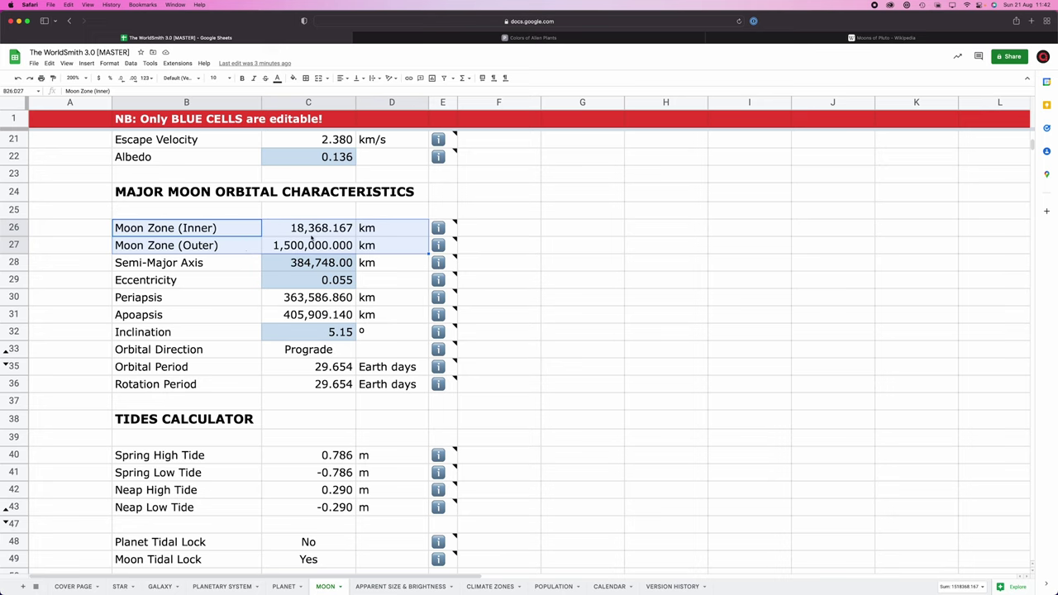
click(308, 280)
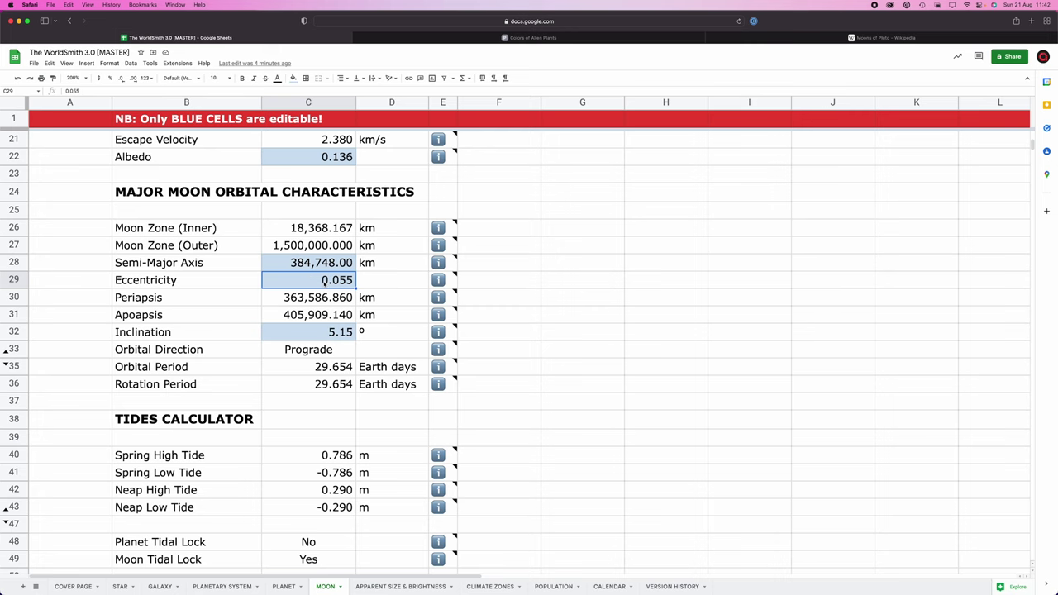
scroll(324, 281, down, 1)
click(172, 285)
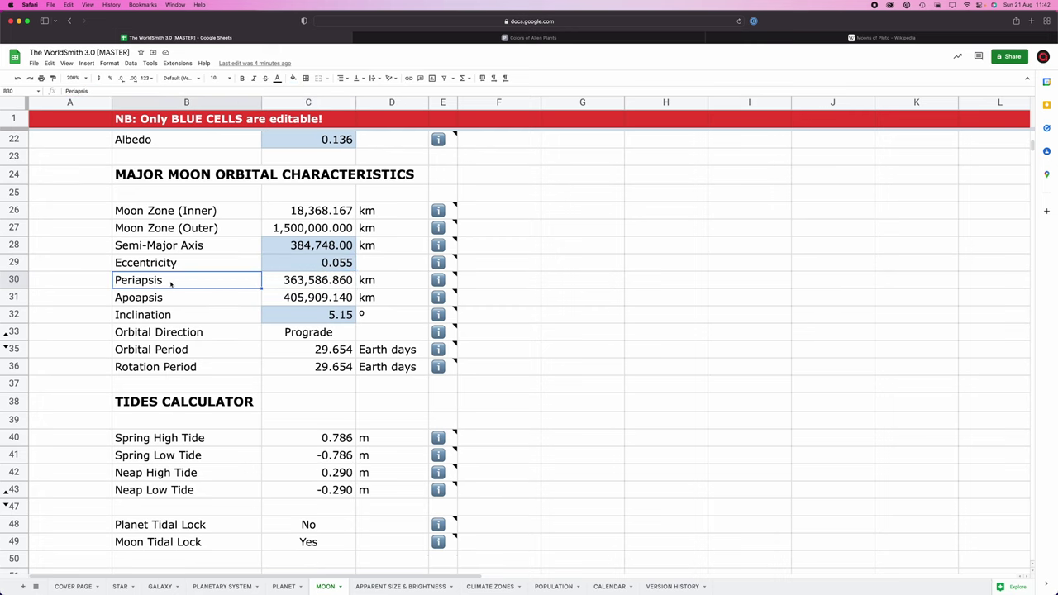
click(338, 287)
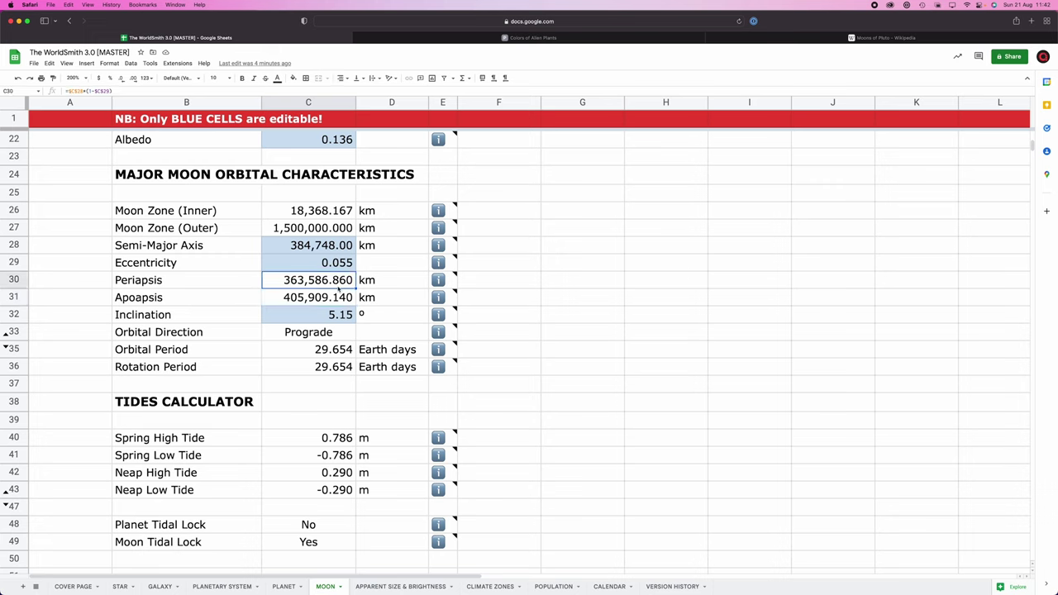
click(336, 300)
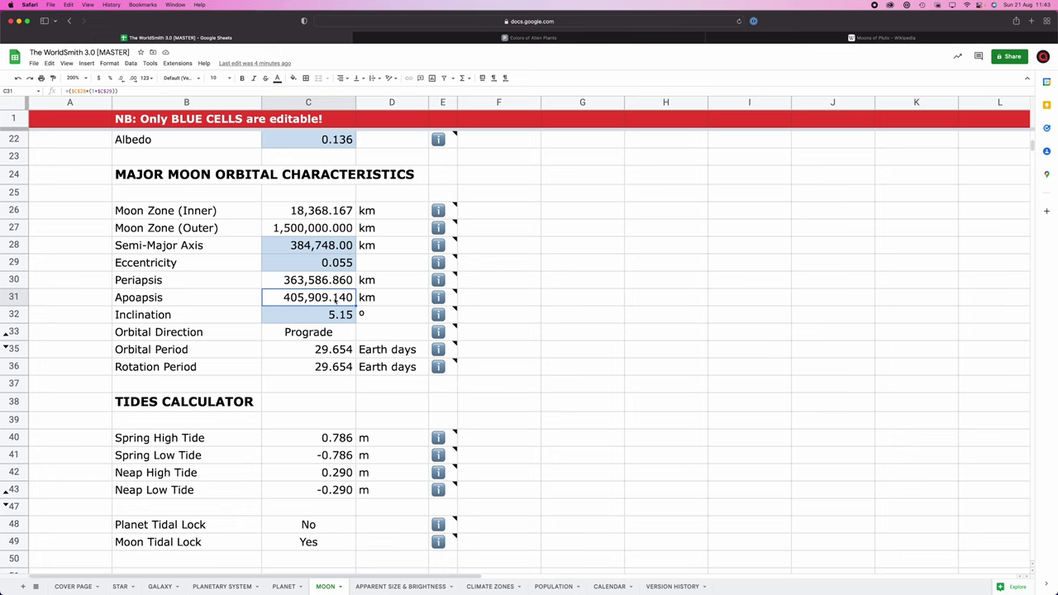
- Examine the major moon's inclination and orbital direction, and compare its orbital period with its rotation period
click(305, 316)
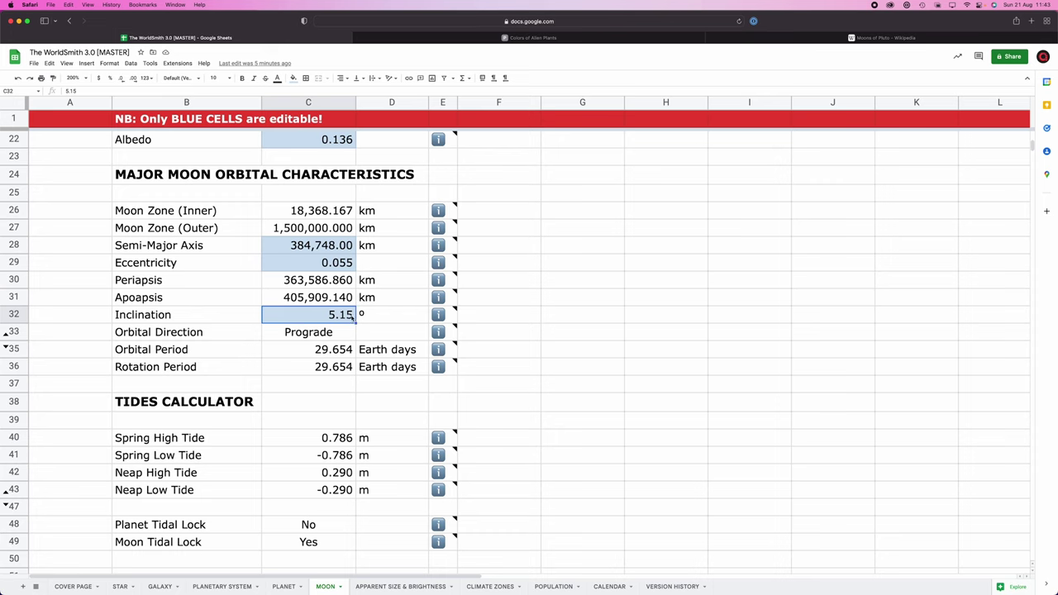
scroll(351, 316, down, 1)
click(351, 318)
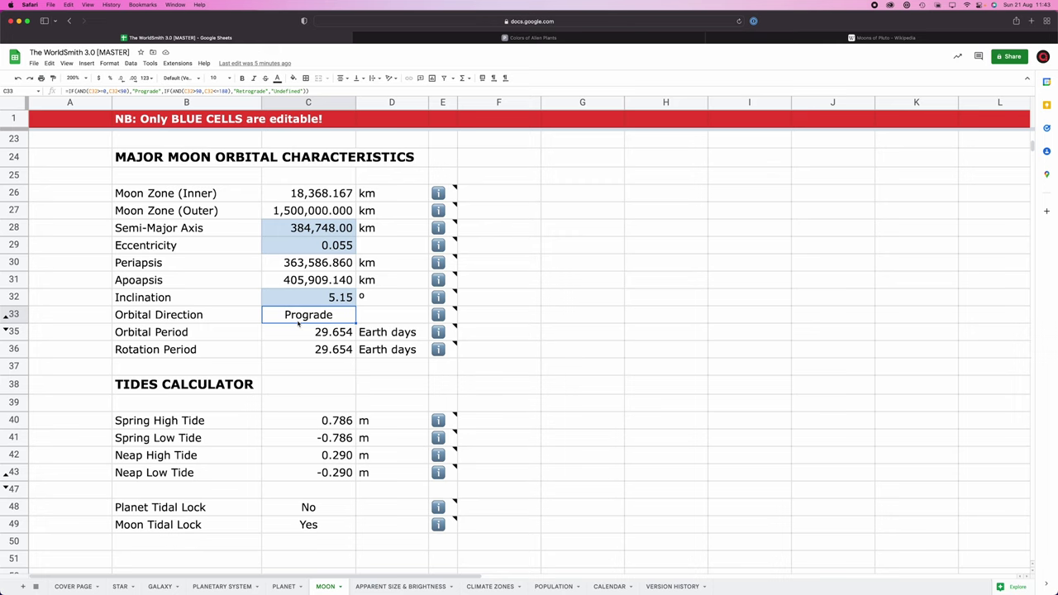
click(321, 302)
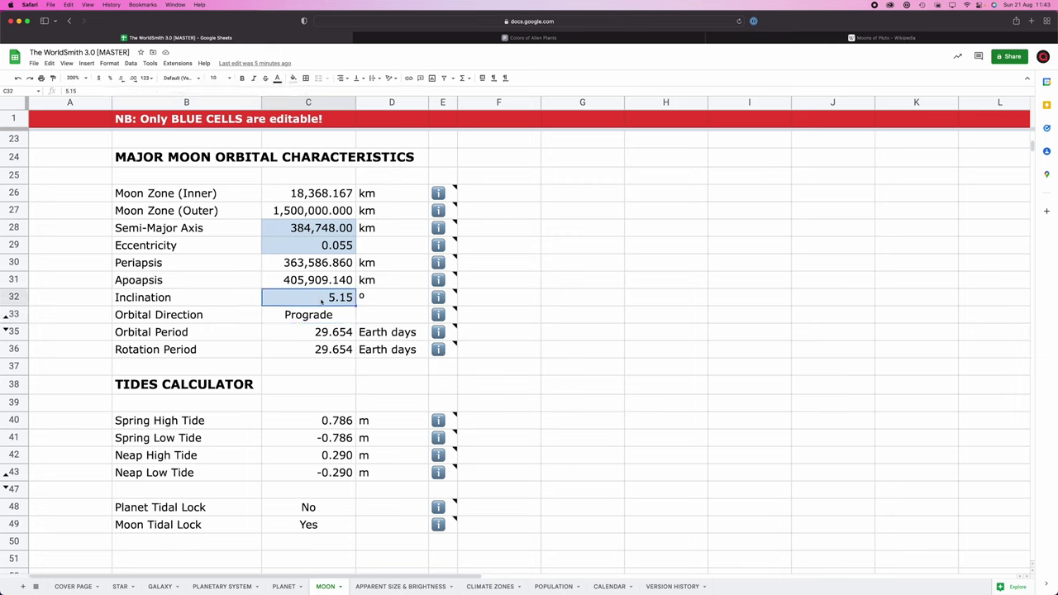
scroll(298, 312, down, 1)
click(285, 321)
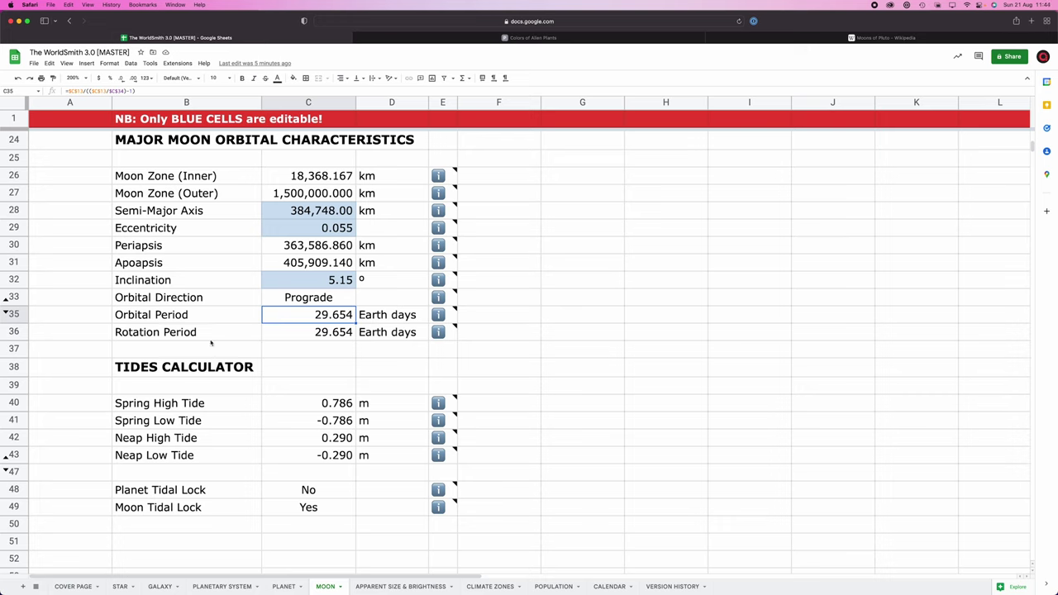
click(340, 347)
click(284, 331)
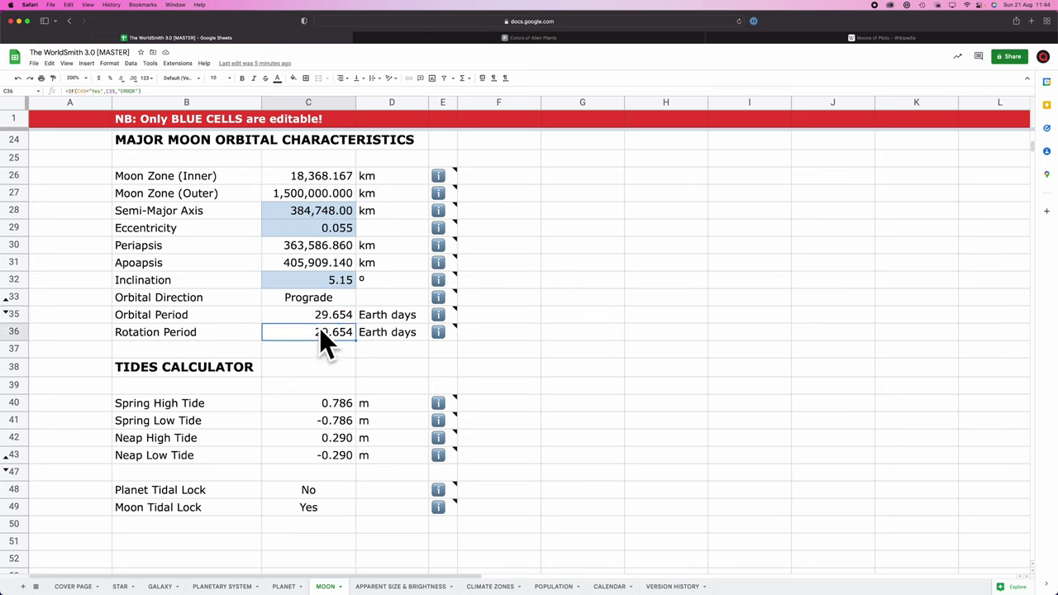
shift+click(298, 318)
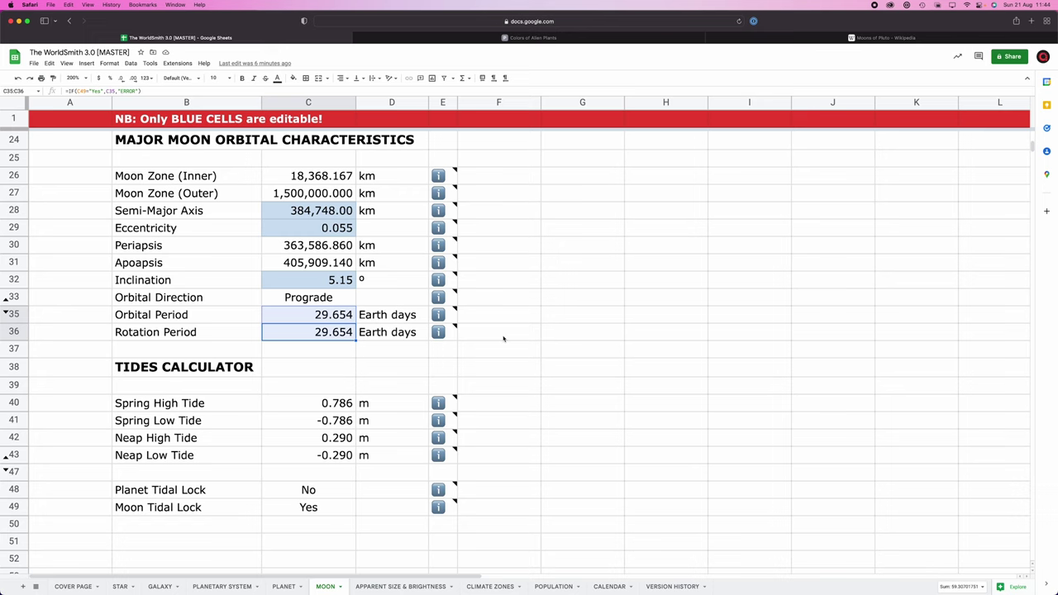
- Review the spring and neap high and low tide values in the Tides Calculator section
scroll(520, 328, down, 5)
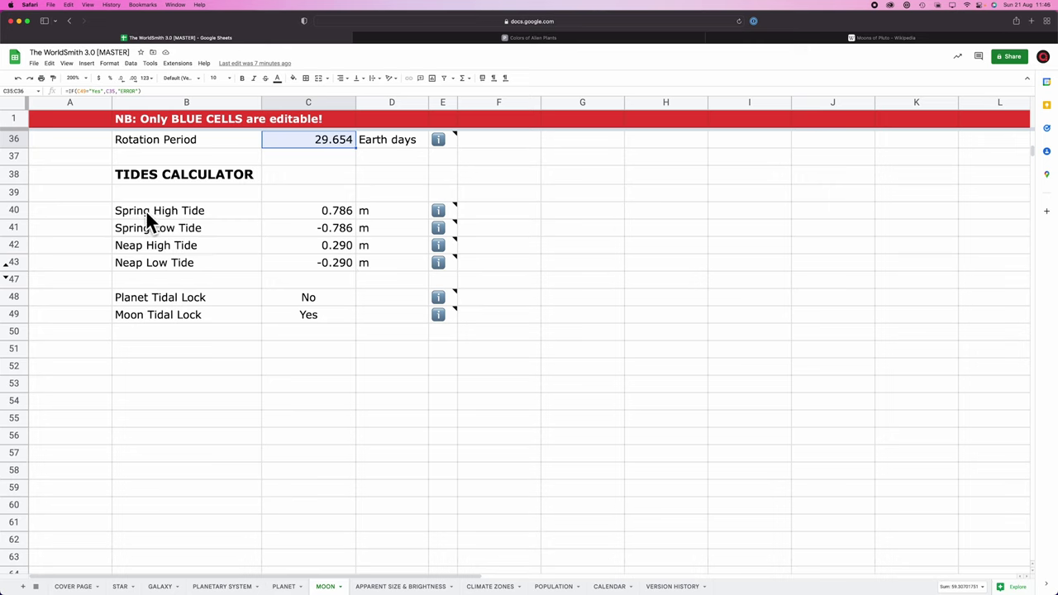
click(236, 218)
shift+click(345, 234)
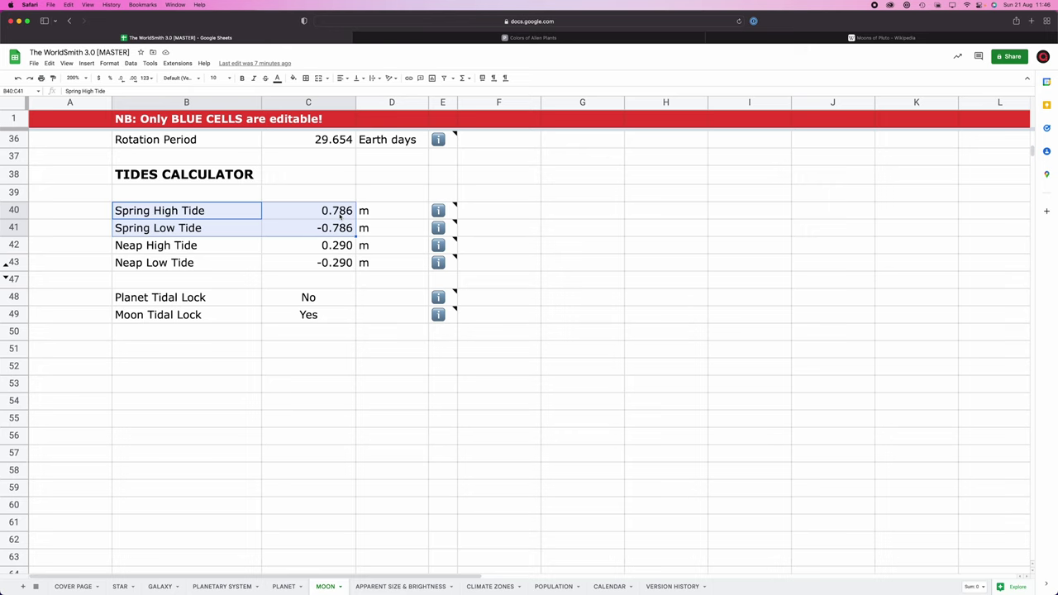
click(165, 248)
shift+click(339, 261)
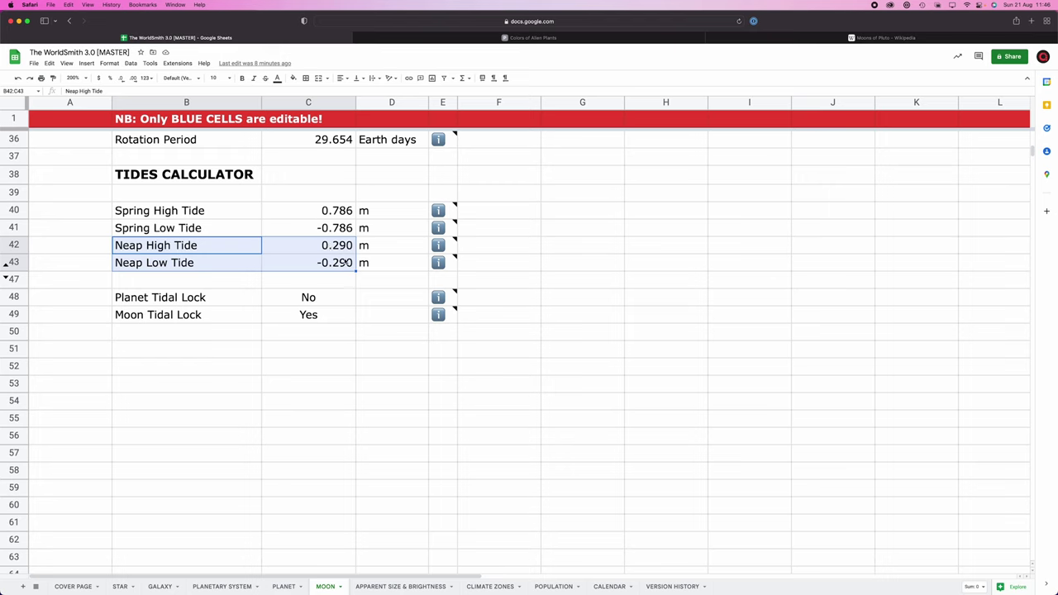
scroll(337, 221, up, 2)
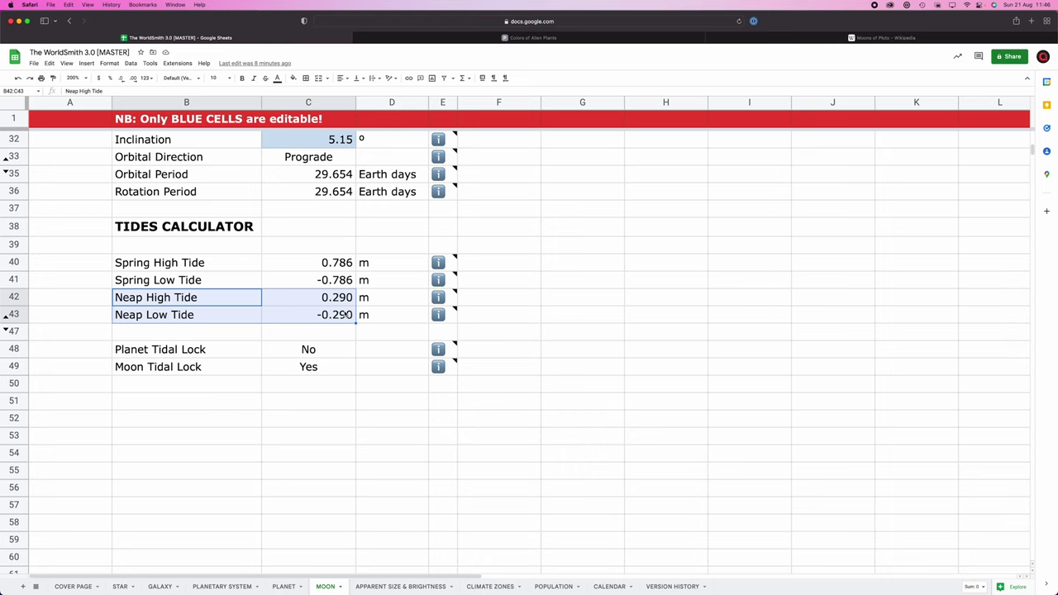
scroll(345, 315, down, 1)
drag(141, 246, 146, 298)
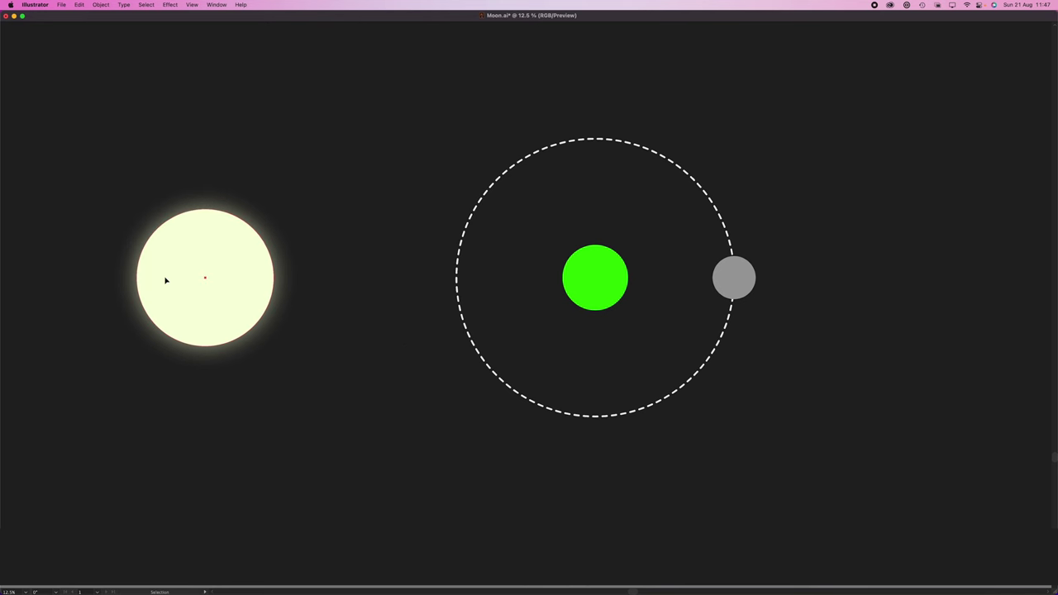
- Switch to Moon.ai in Illustrator and rotate the gray moon around the green planet to the side facing the star
click(168, 281)
click(601, 289)
click(731, 278)
click(829, 339)
click(732, 286)
key(r)
drag(840, 289, 405, 300)
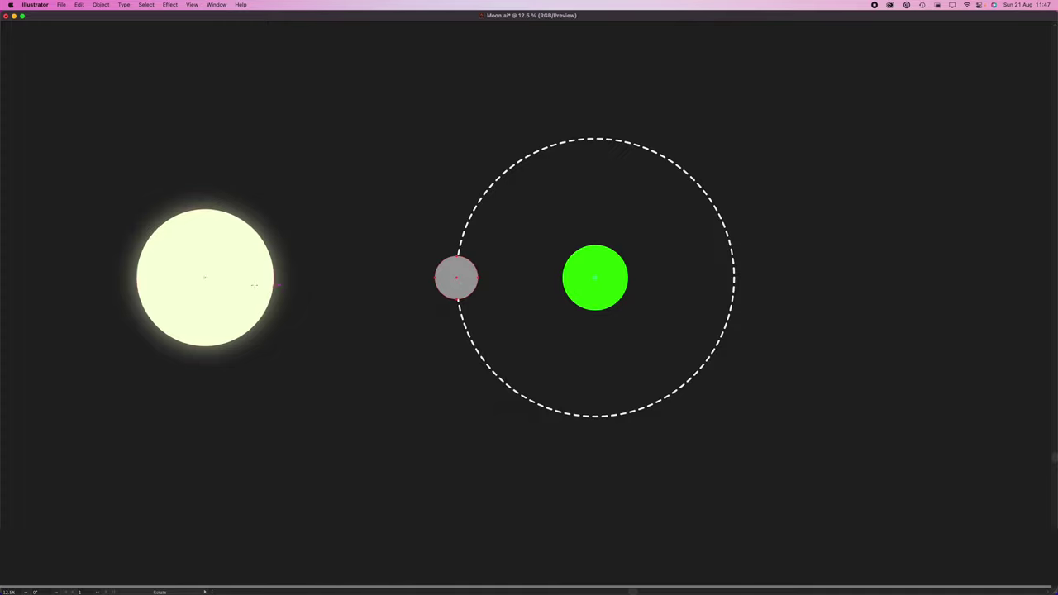
- Rotate the gray moon along its dashed orbit to the side away from the star and on to directly below the planet
drag(444, 284, 770, 255)
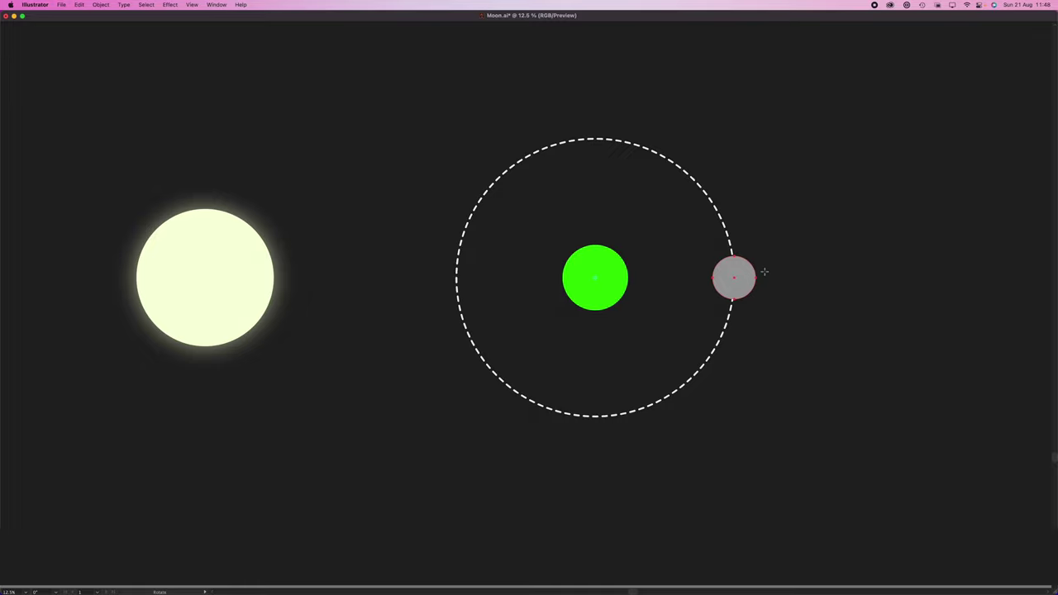
drag(765, 272, 602, 400)
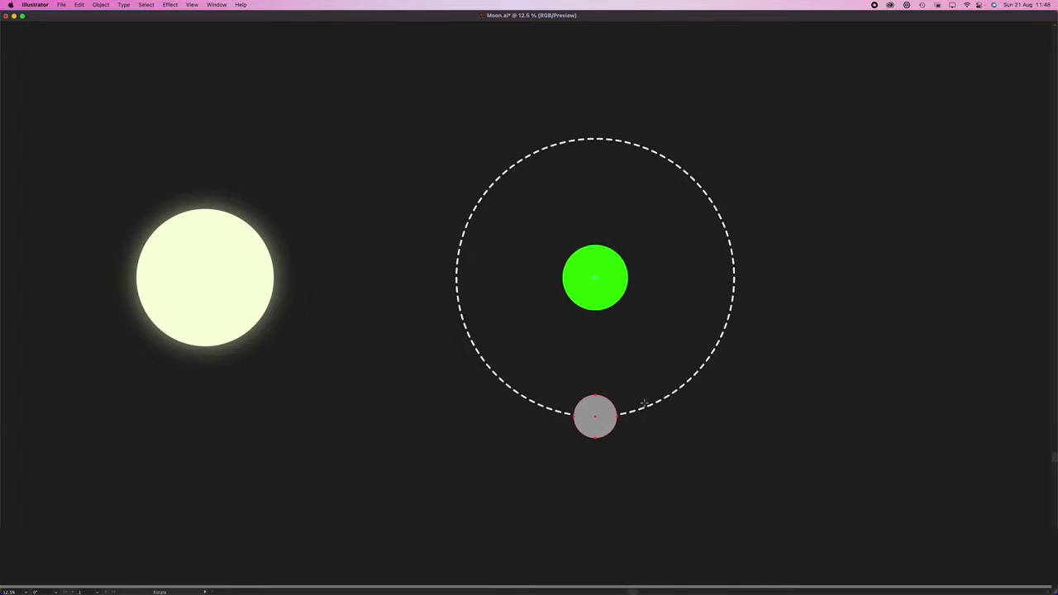
drag(709, 373, 760, 345)
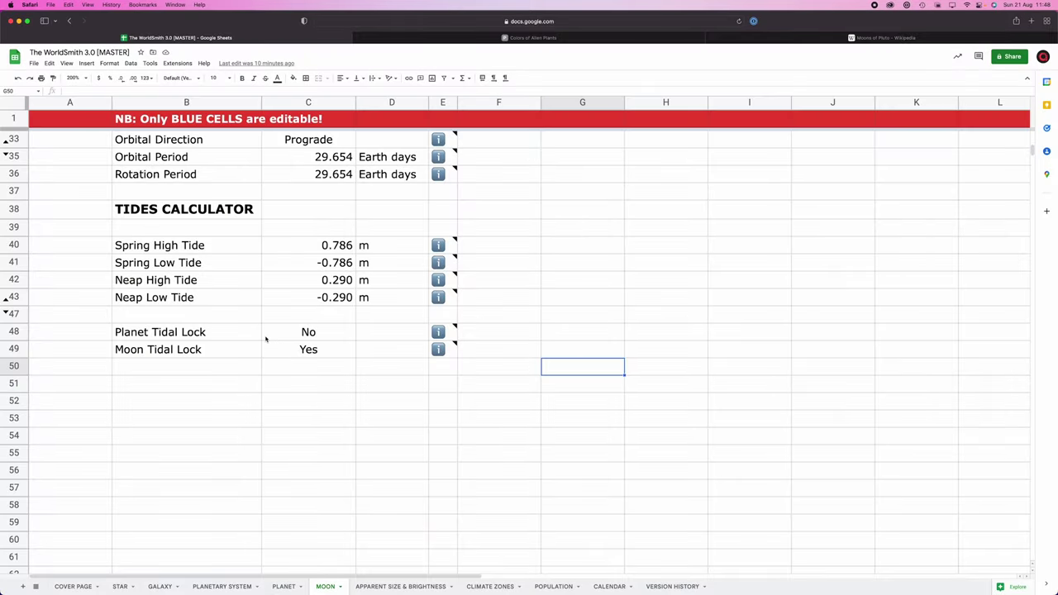
- Return to the WorldSmith spreadsheet and check the Planet Tidal Lock result and its formula
click(159, 332)
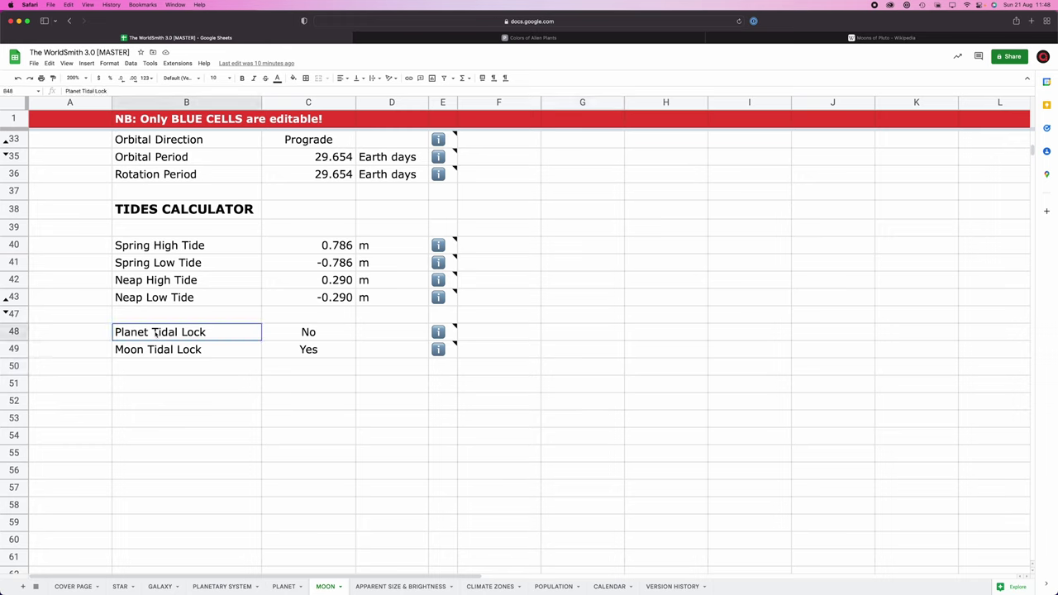
click(302, 334)
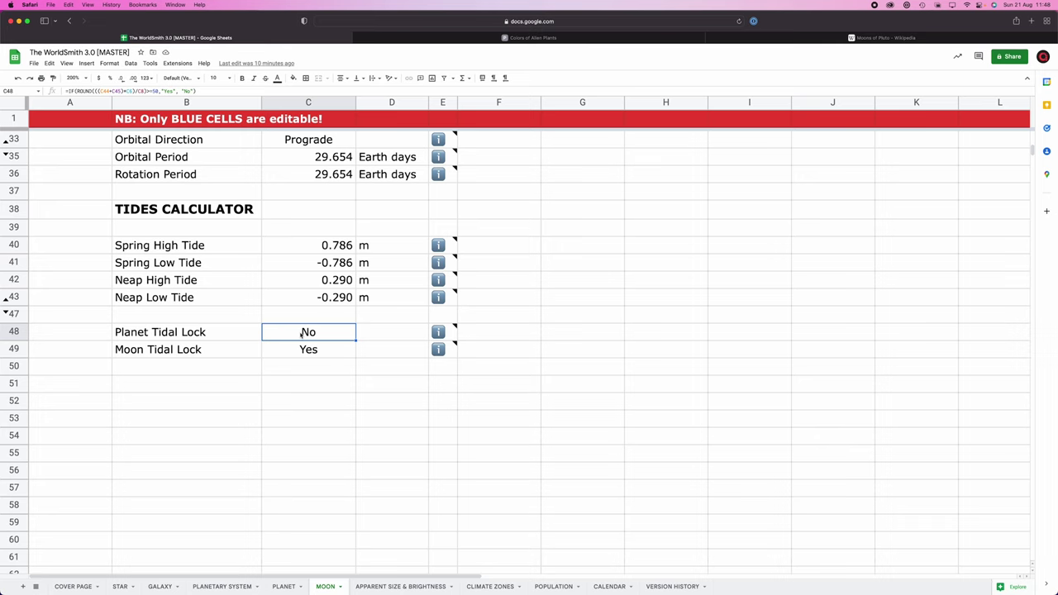
- Check the Moon Tidal Lock result and its formula
click(141, 353)
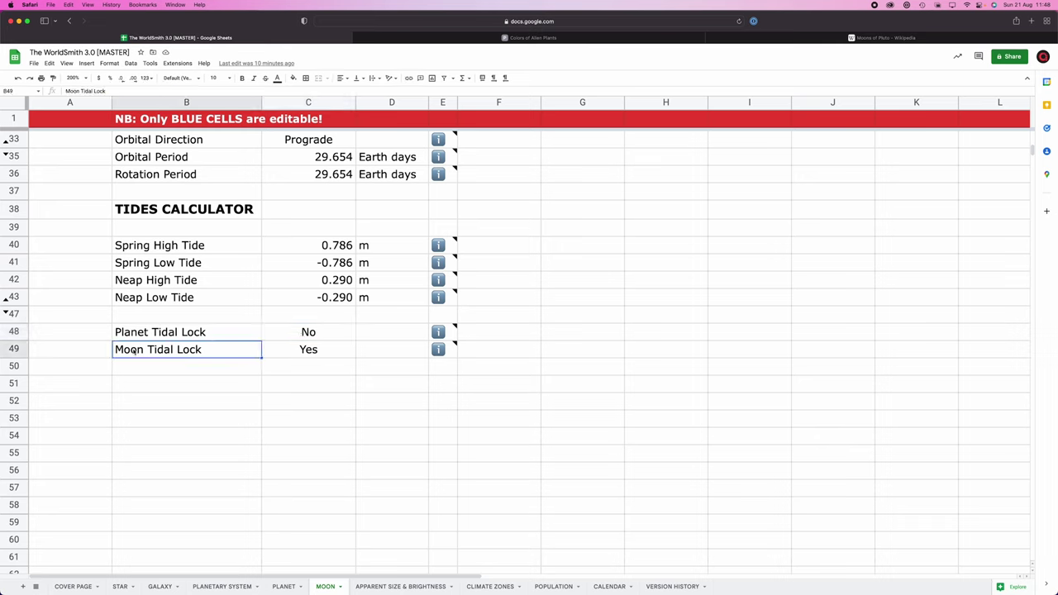
click(283, 355)
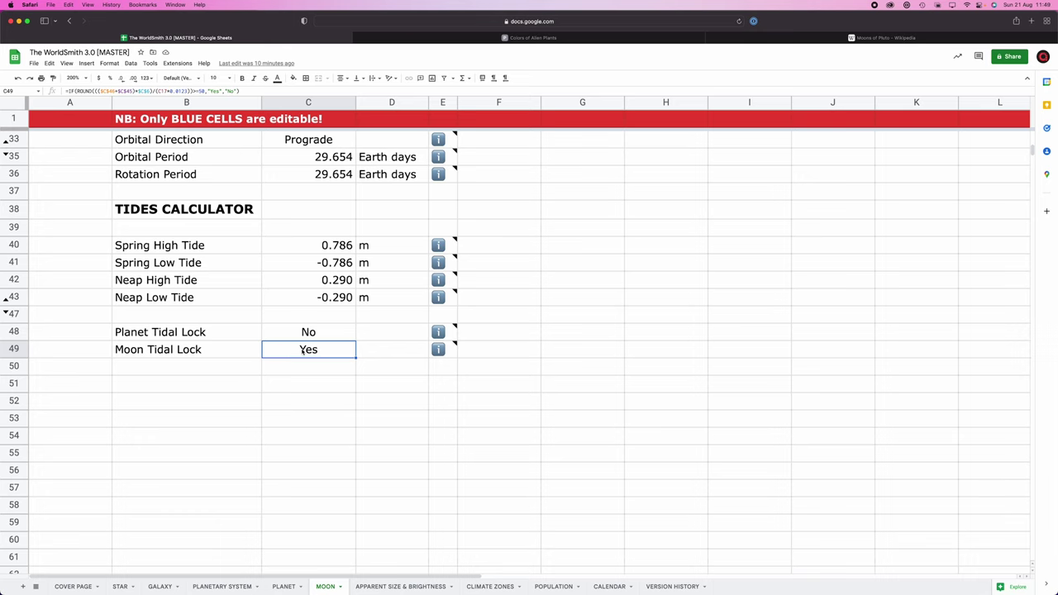
- Set the Star Mass to 1.2206 Msol and the Star Age to 4.2 Gyr in the MOON sheet
scroll(303, 352, up, 10)
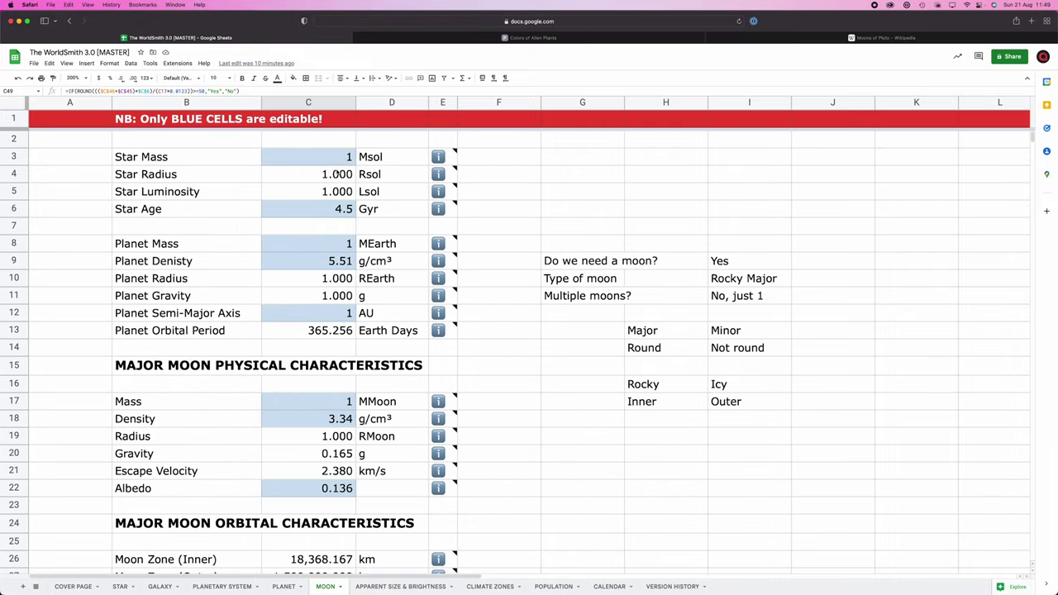
click(328, 161)
text(1.2206)
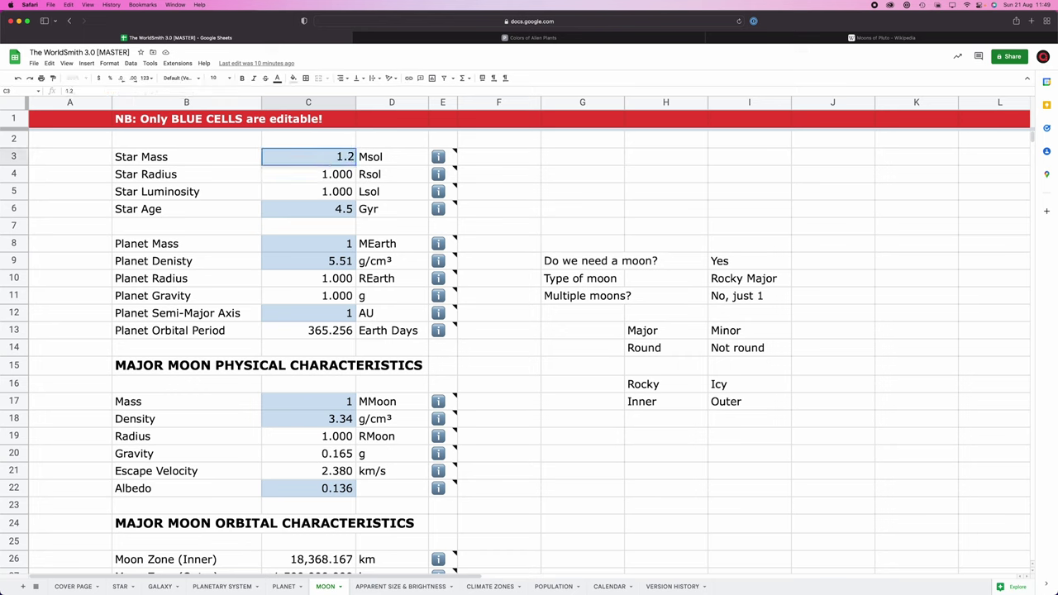
key(Return)
key(Down)
key(Down)
text(4.2)
key(Return)
- Set the planet's mass to 2.7 MEarth, its density to 6.1 g/cm³ and its semi-major axis to 1.69 AU
key(Down)
text(2.7)
key(Return)
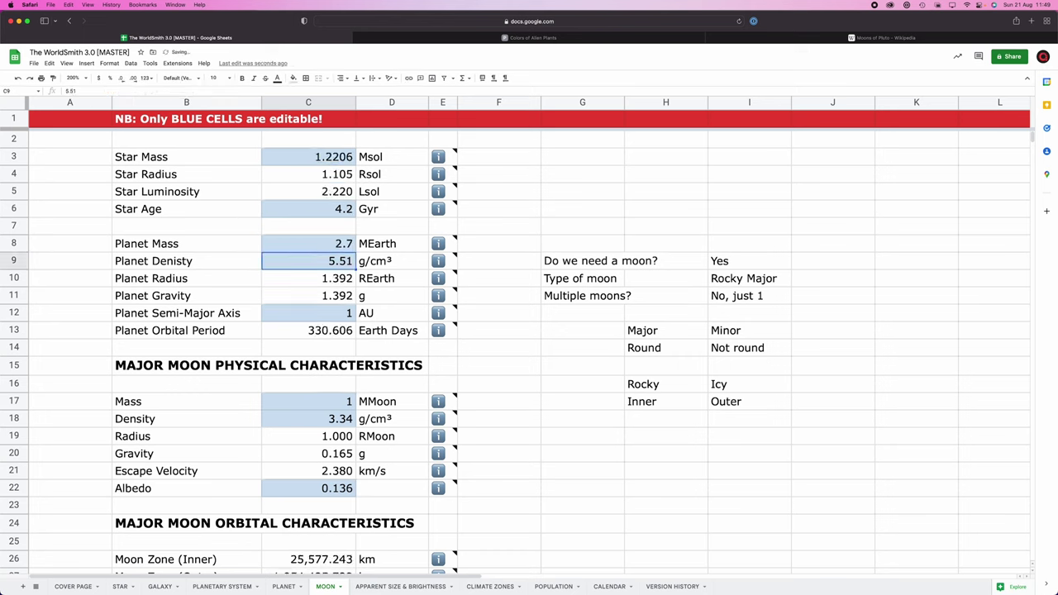
text(6.1)
key(Return)
key(Down)
key(Down)
text(1.69)
key(Return)
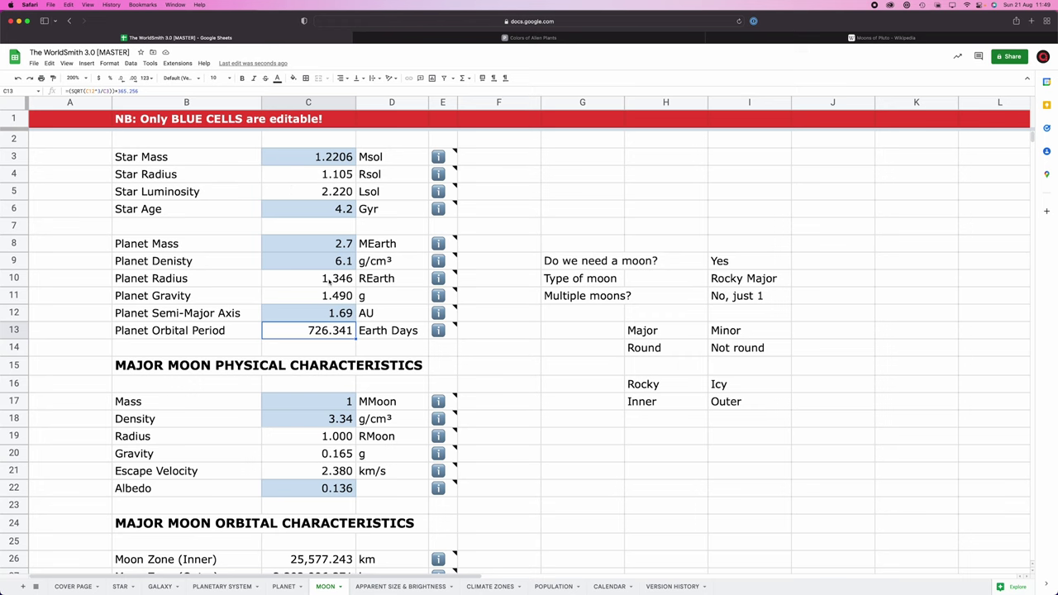
- Review the major moon's physical and orbital characteristics, including its Semi-Major Axis and Orbital Period
scroll(350, 316, down, 3)
scroll(349, 316, down, 1)
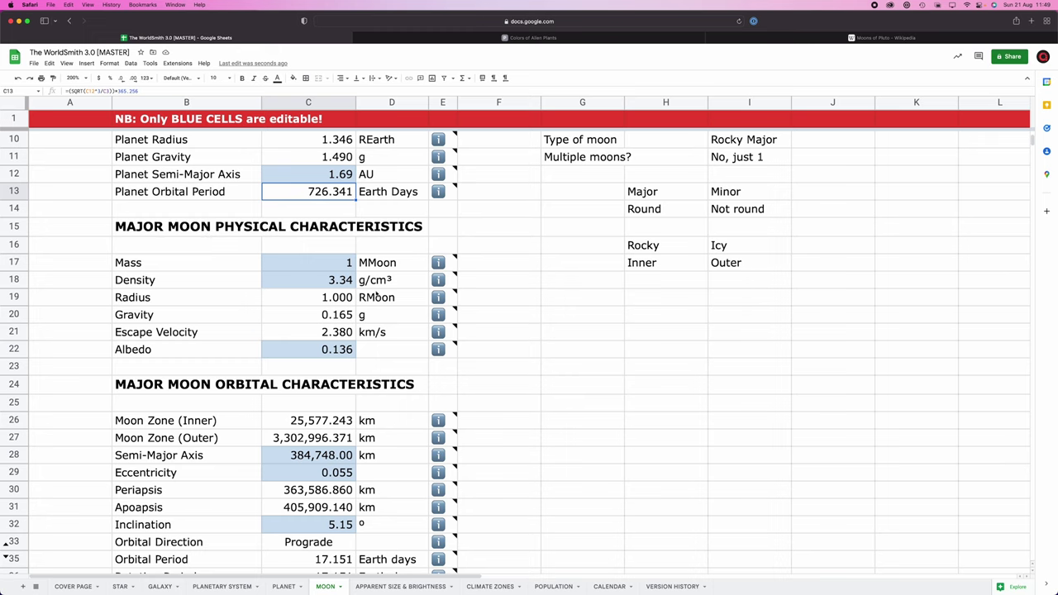
scroll(374, 298, down, 5)
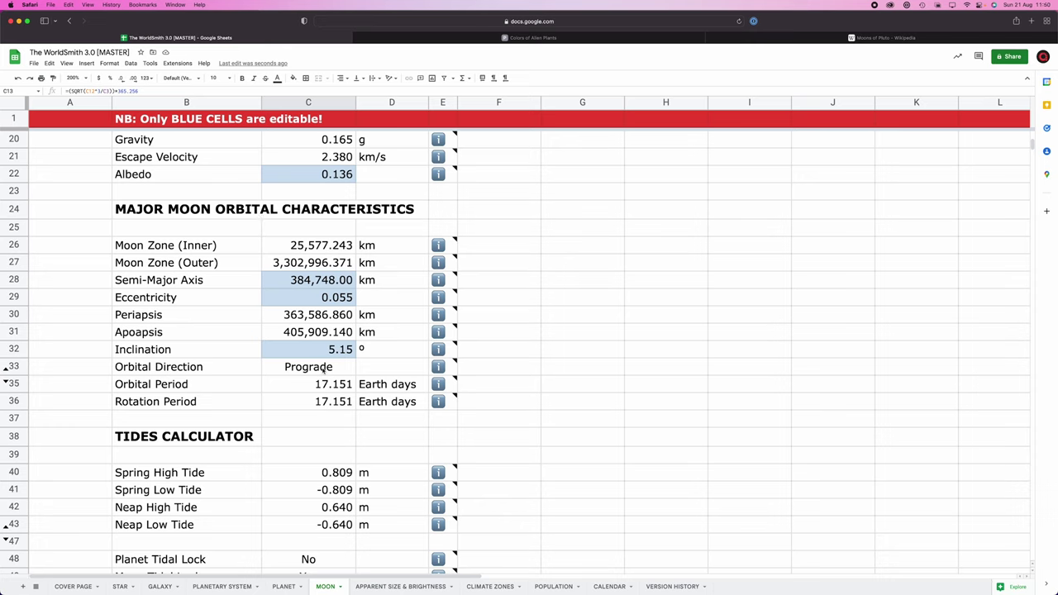
click(310, 281)
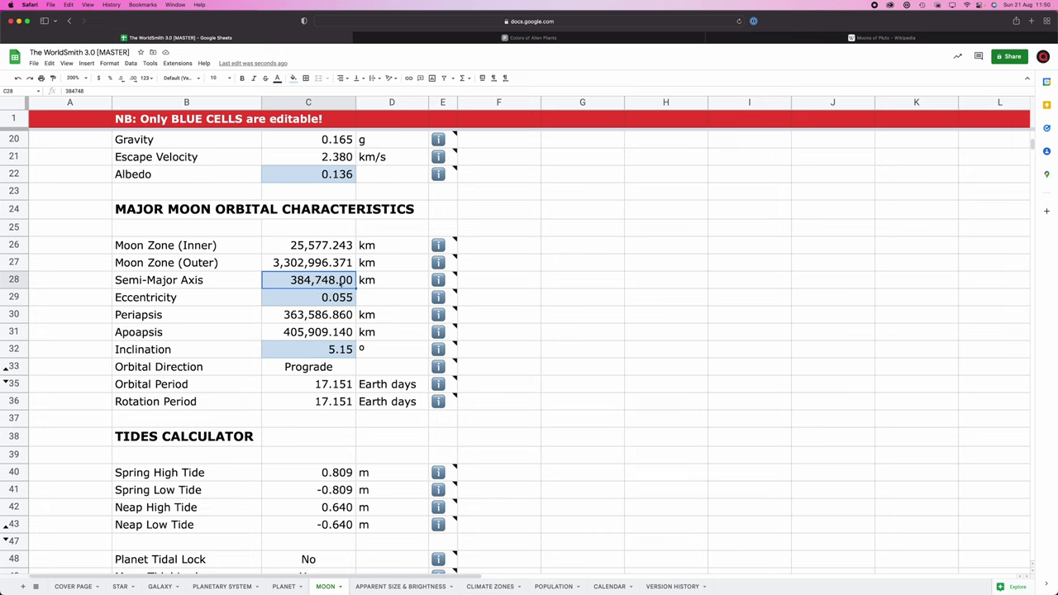
click(318, 383)
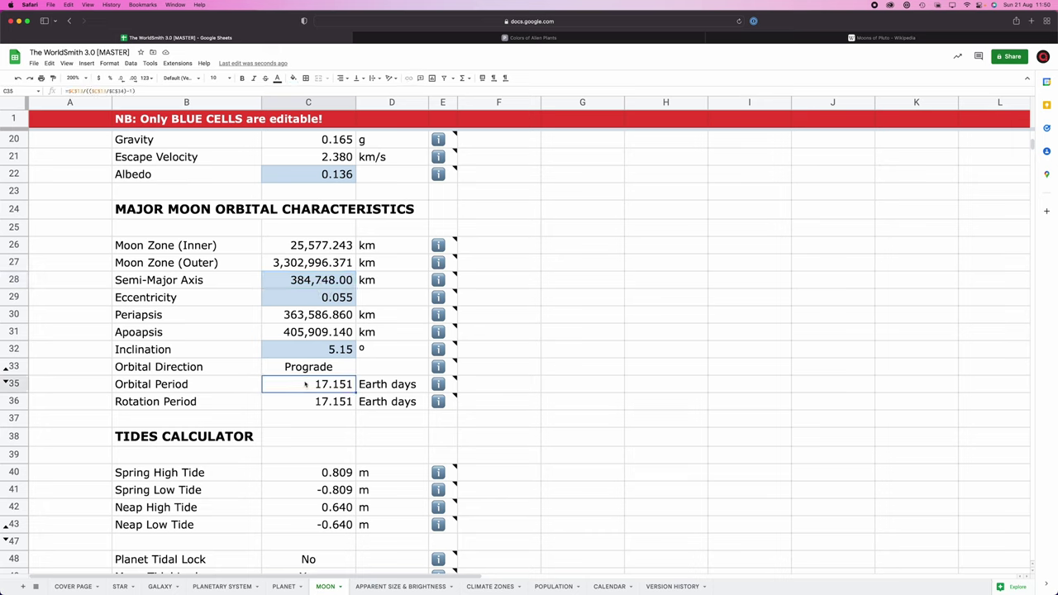
scroll(318, 384, down, 1)
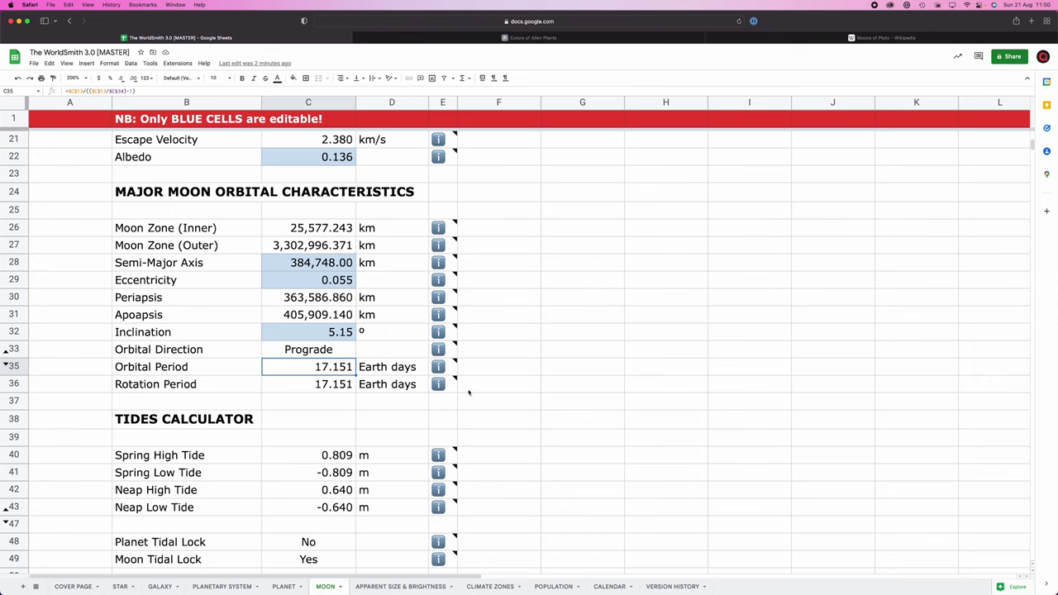
- Fill in the CALENDAR sheet with a planet orbital period of 726.341 days, moon orbital period of 17.151 days and planet rotation period of 22.8 hours
click(610, 586)
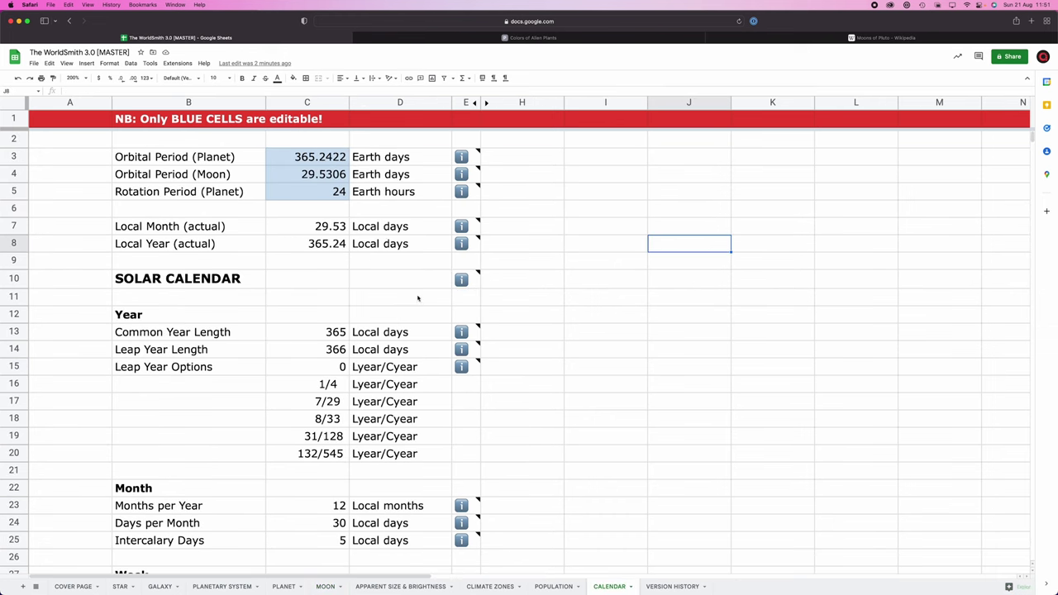
click(325, 586)
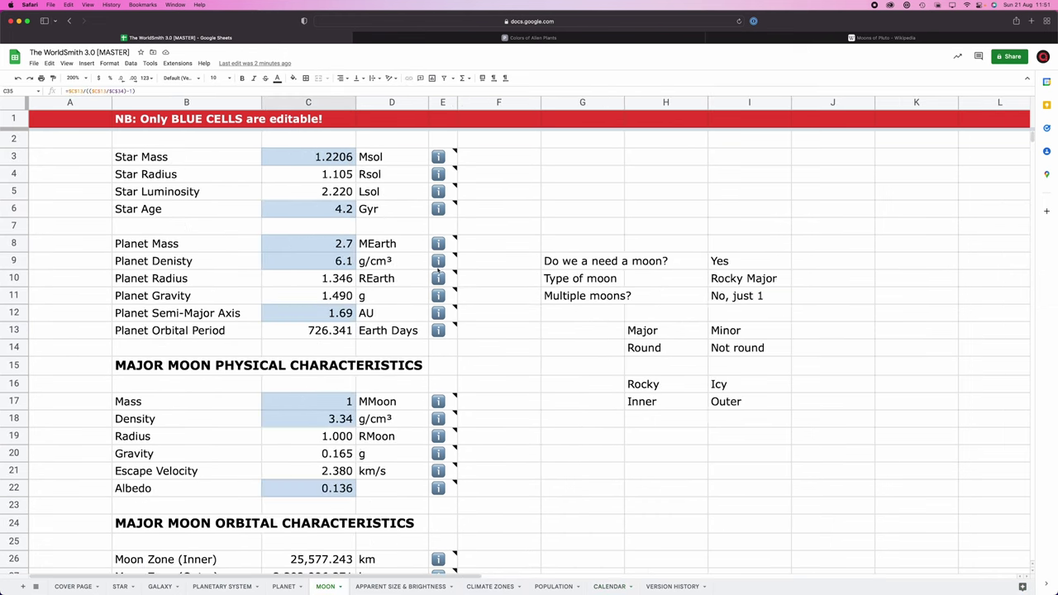
click(610, 586)
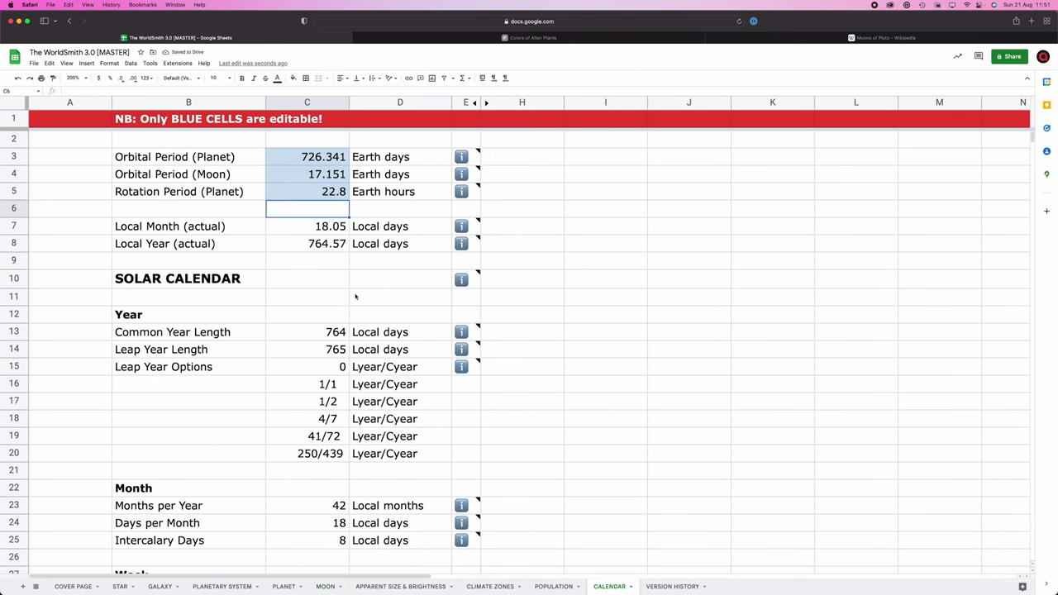
- Check the Months per Year value of the solar calendar and its formula
scroll(283, 259, down, 5)
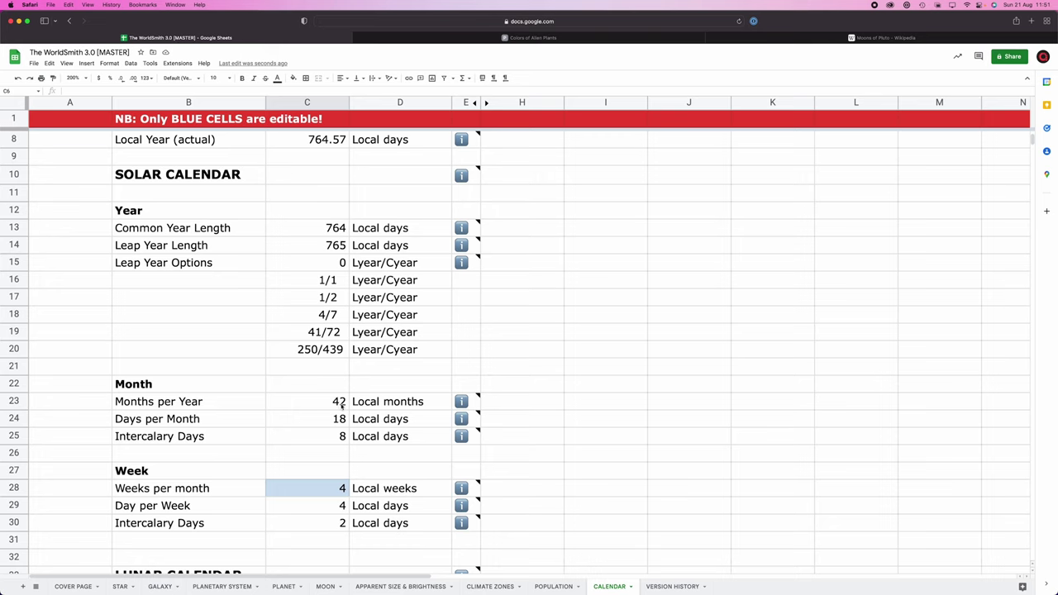
click(335, 402)
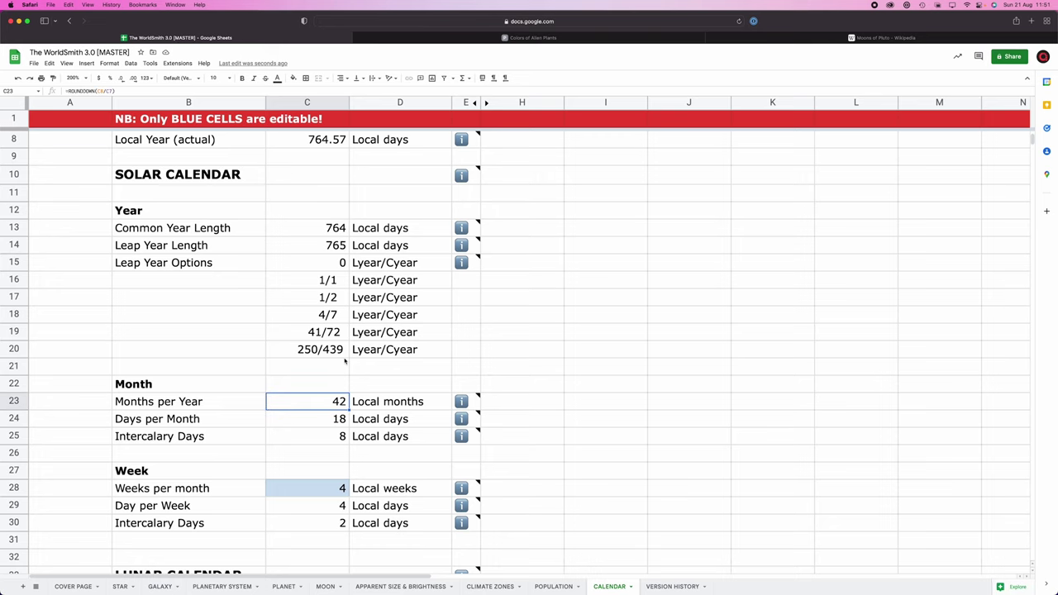
- Set the major moon's Semi-Major Axis to 450,000 km in the MOON sheet
scroll(344, 368, up, 5)
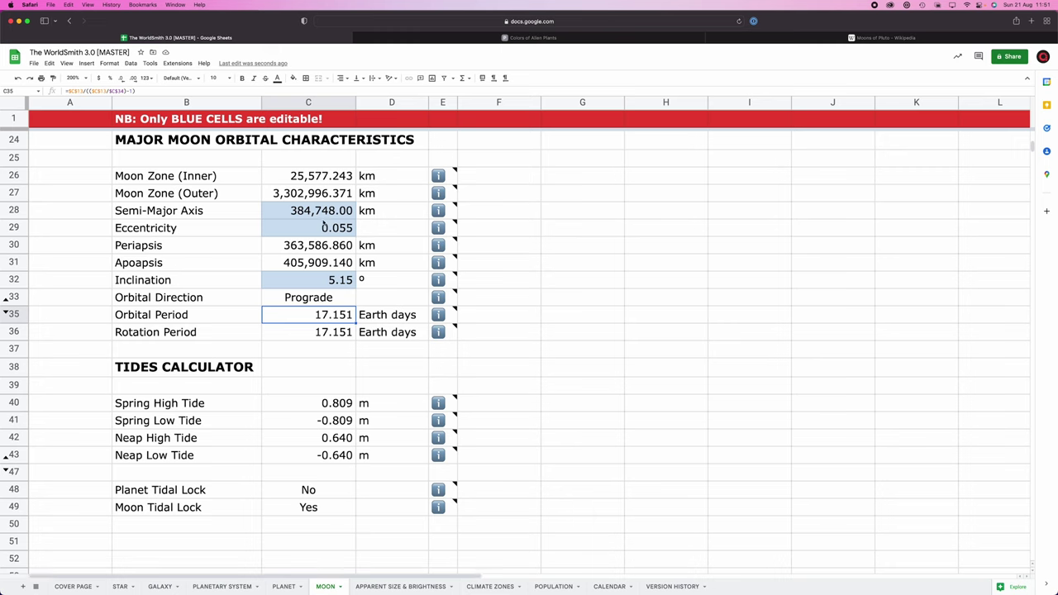
click(296, 213)
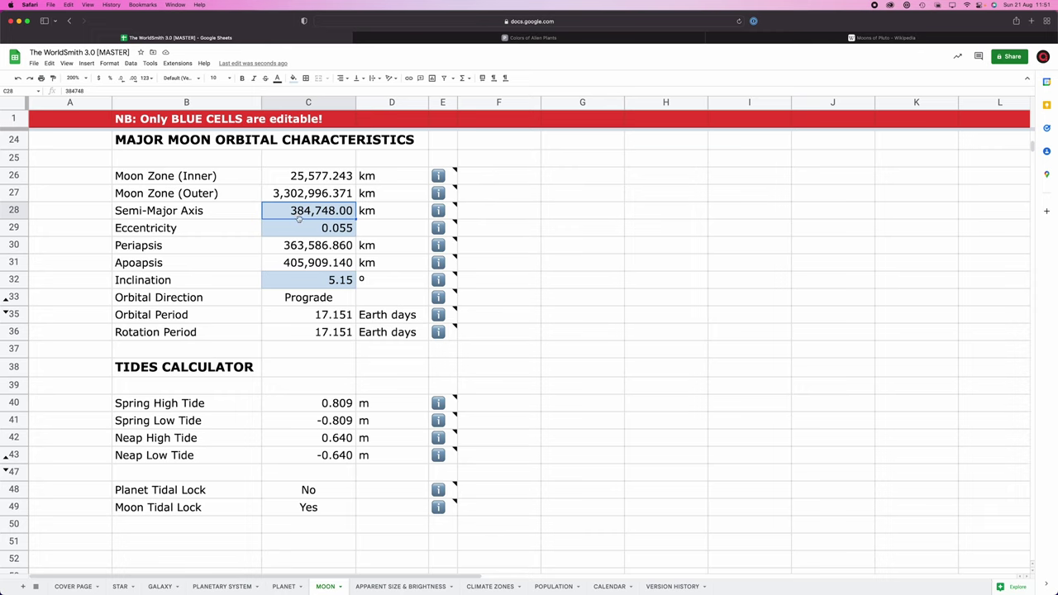
double_click(307, 217)
key(BackSpace)
key(BackSpace)
key(BackSpace)
key(BackSpace)
key(BackSpace)
key(BackSpace)
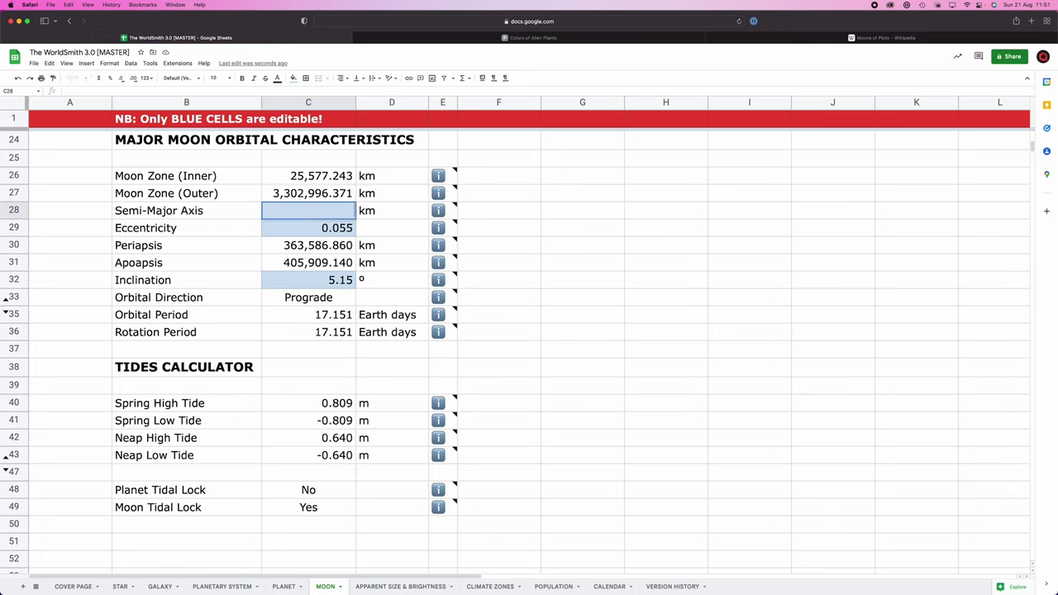
text(450,000)
key(Return)
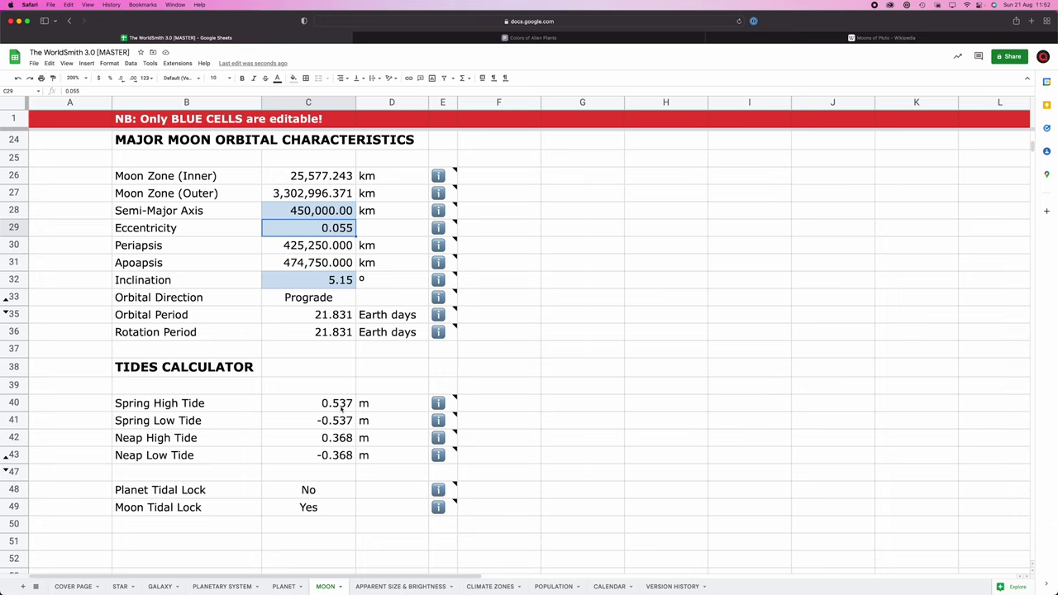
- Carry the moon's recalculated orbital period over to the CALENDAR sheet, setting Orbital Period (Moon) to 21.831 Earth days
key(Up)
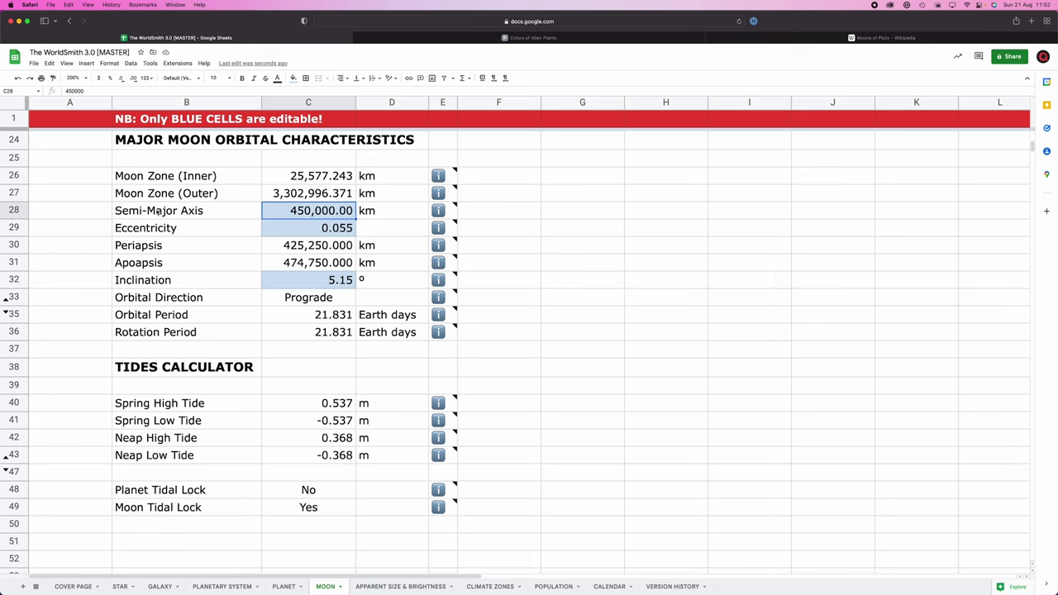
click(320, 317)
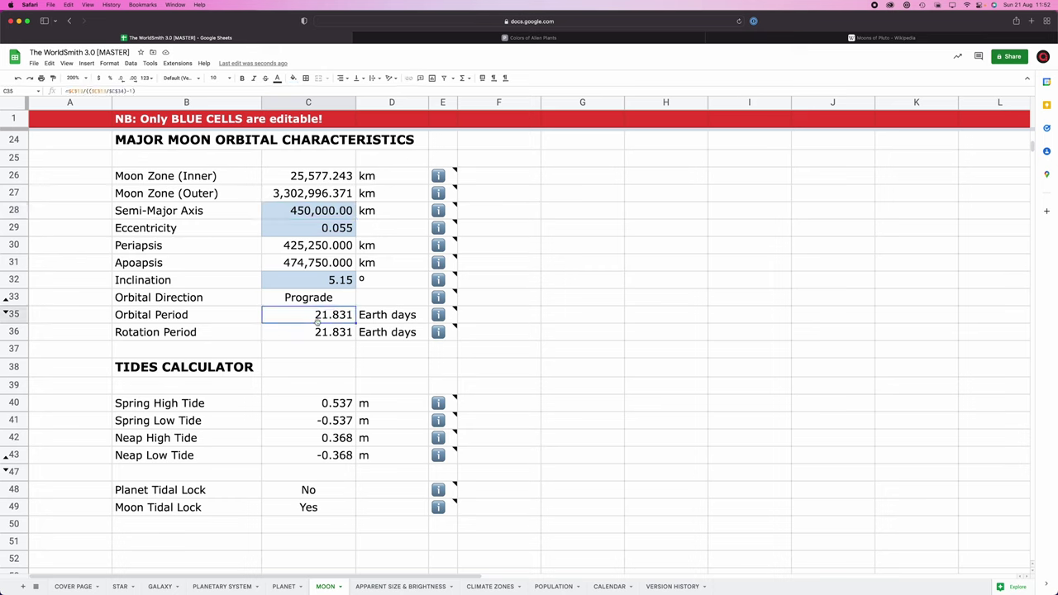
click(609, 586)
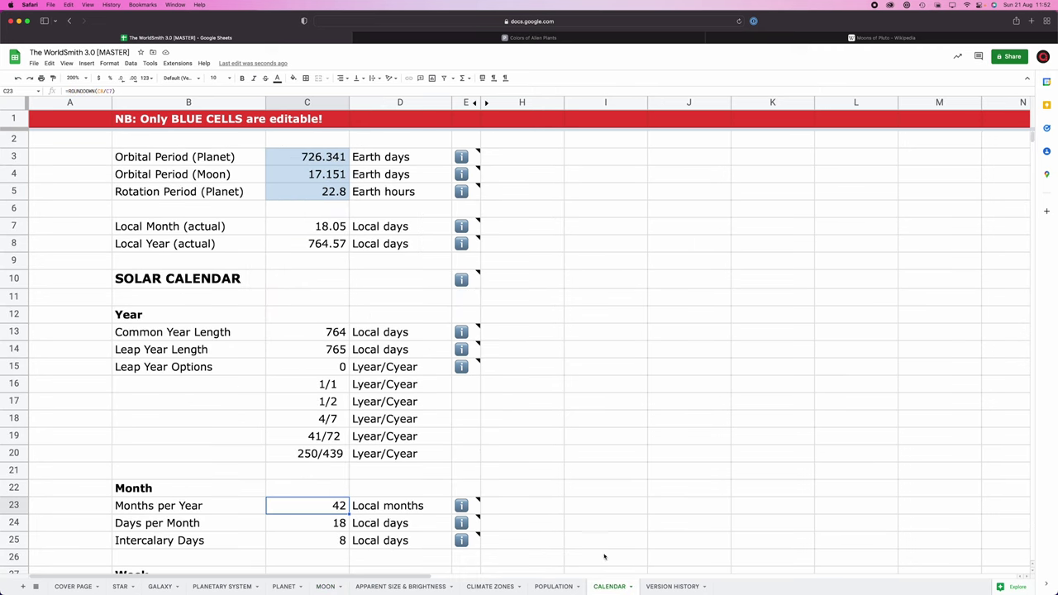
click(317, 174)
text(21.831)
key(Return)
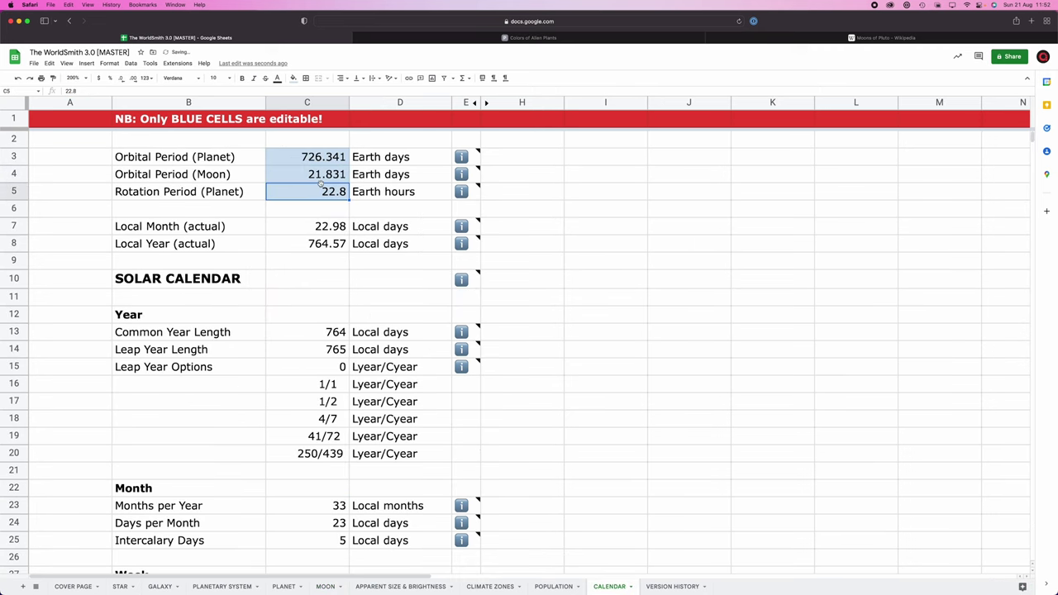
- Examine the solar calendar's year, month and week values, comparing Months per Year with the moon's orbital period
scroll(361, 403, down, 3)
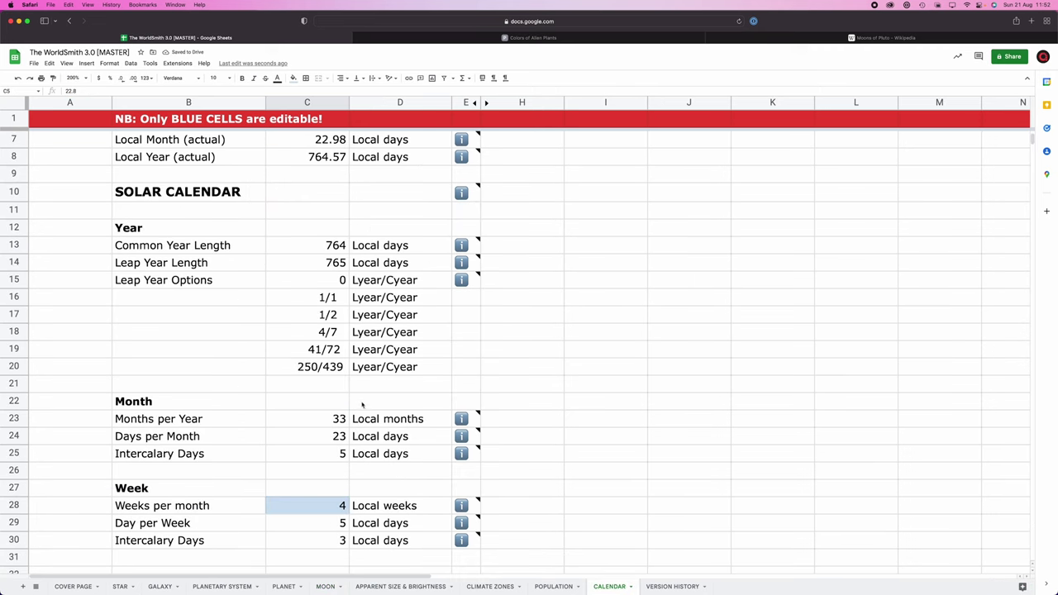
click(341, 422)
scroll(375, 386, up, 3)
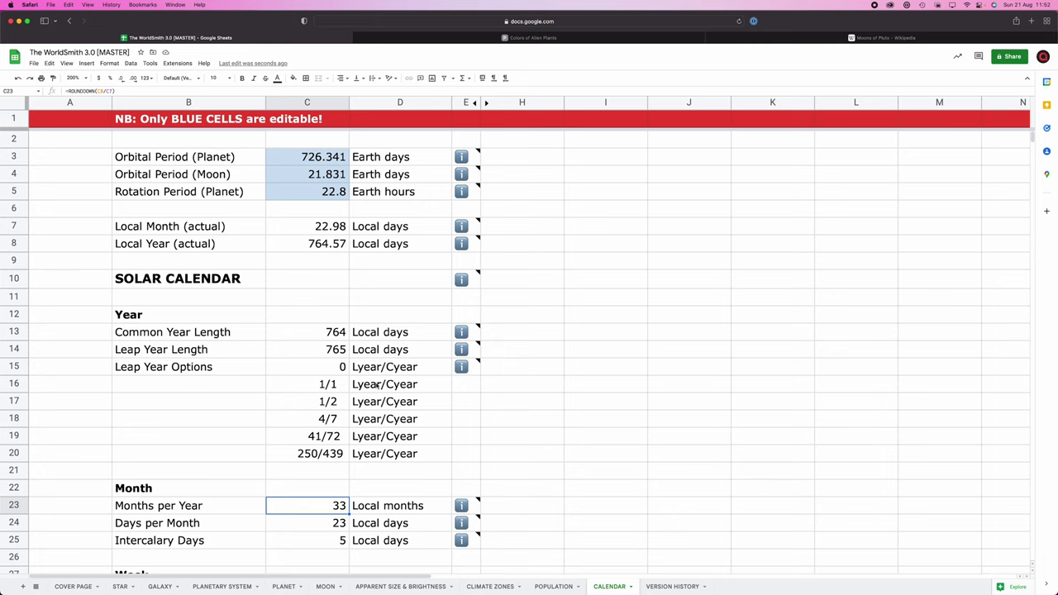
scroll(377, 385, down, 3)
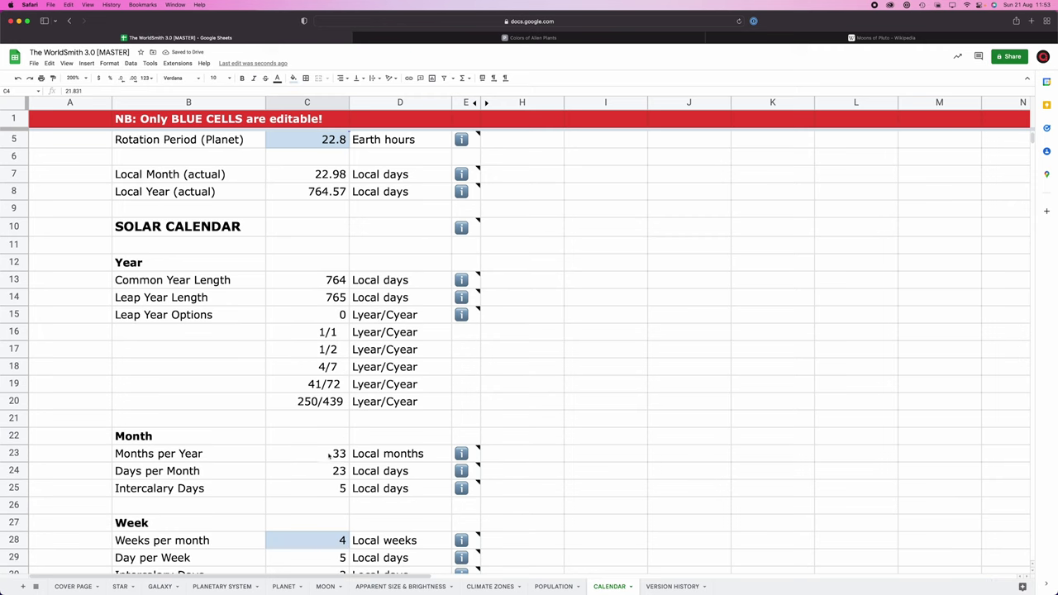
scroll(319, 178, up, 3)
click(318, 178)
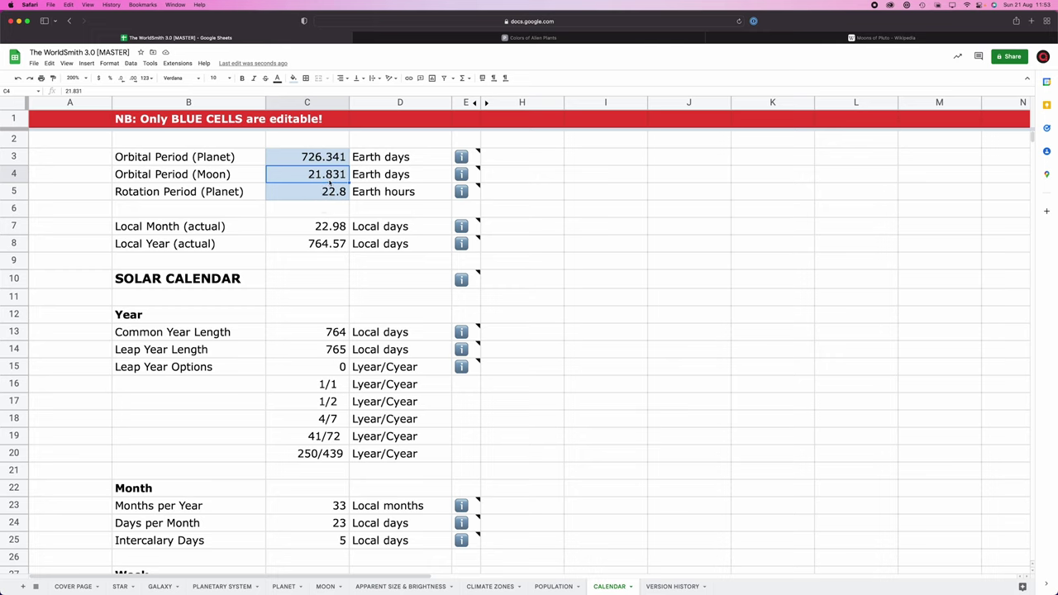
click(344, 510)
scroll(339, 496, down, 2)
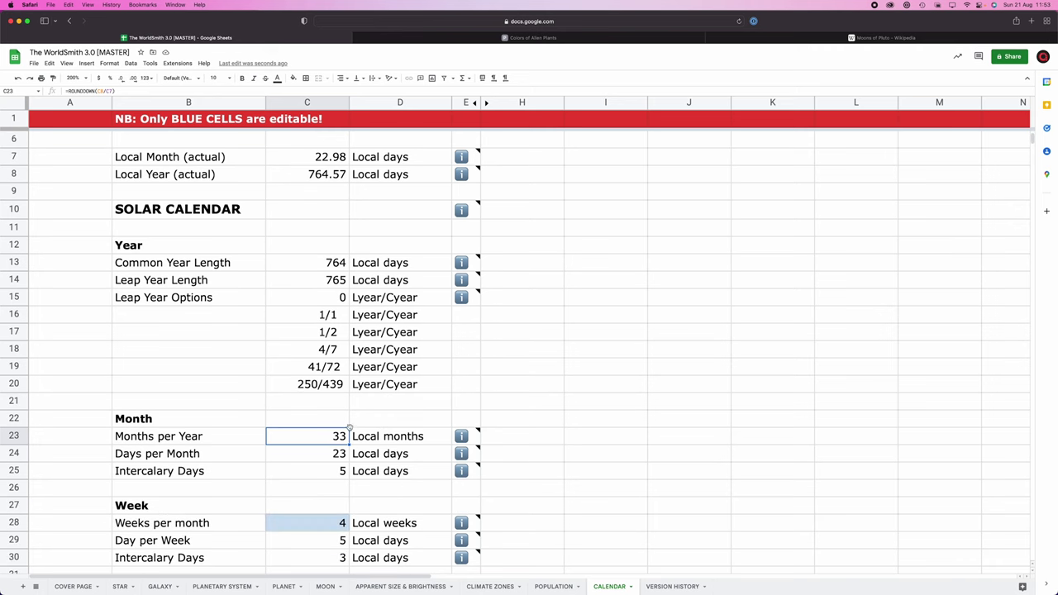
scroll(345, 438, up, 2)
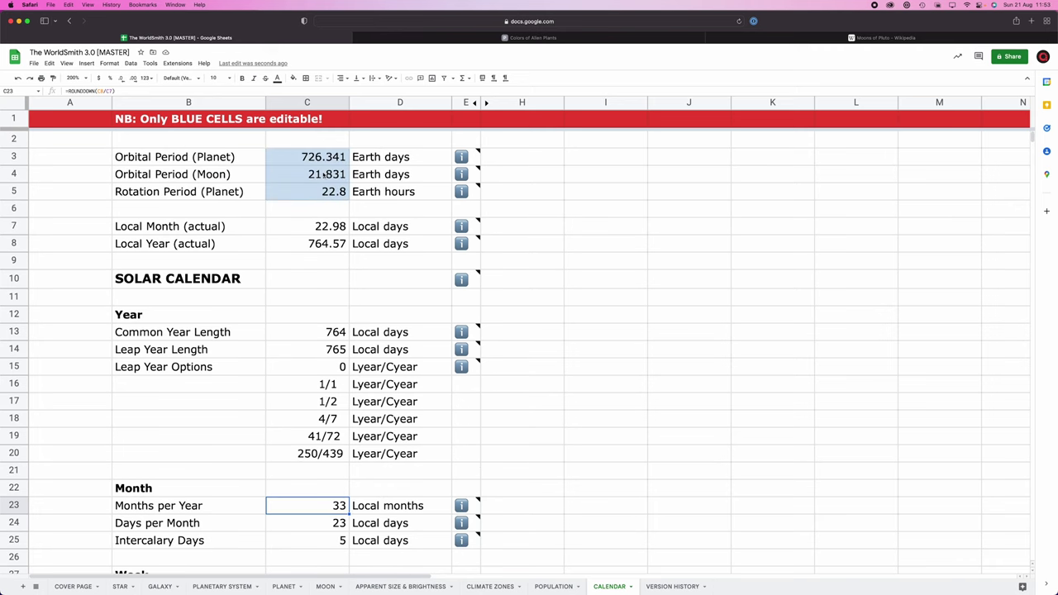
- Try Orbital Period (Moon) values of 23.1, 23.4, 23.5, 23.9 and 24 Earth days in the CALENDAR sheet
click(323, 174)
text(23.1)
key(Return)
click(325, 174)
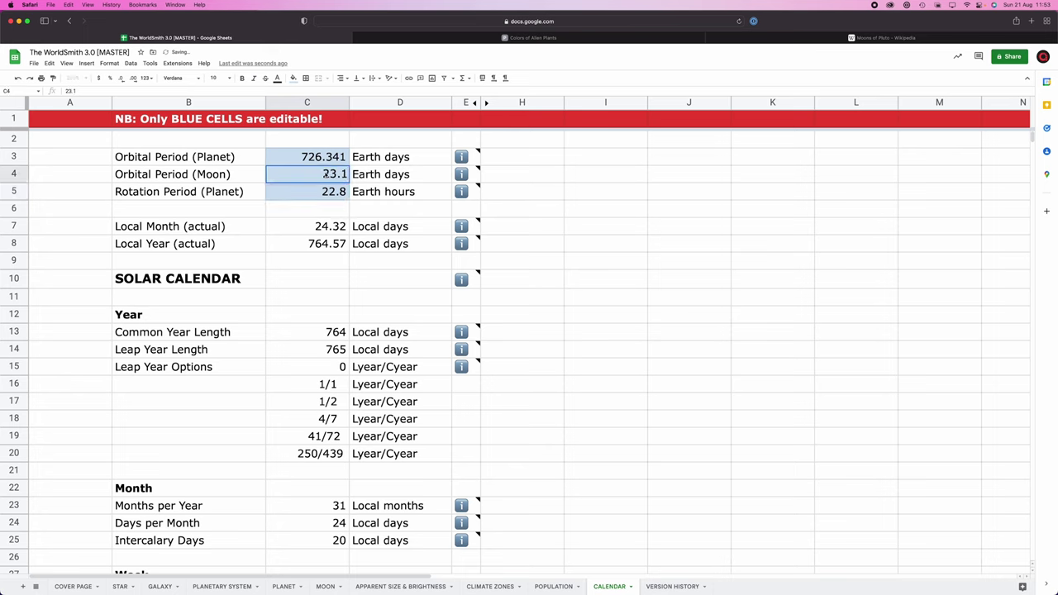
text(23.4)
key(Return)
key(Up)
text(23.5)
key(Return)
key(Up)
text(23.9)
key(Return)
key(Up)
text(24)
key(Return)
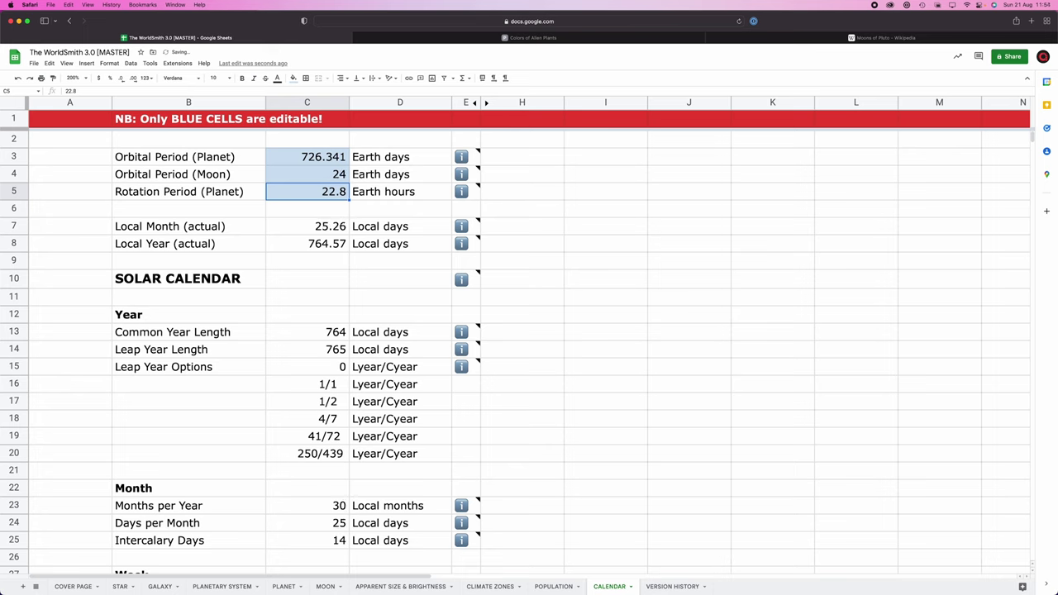
- Set Orbital Period (Moon) to 23.9 Earth days in the CALENDAR sheet
key(Up)
text(23.9)
key(Return)
- Check the Local Month, the planet's Rotation Period and the solar calendar's Months per Year
click(314, 232)
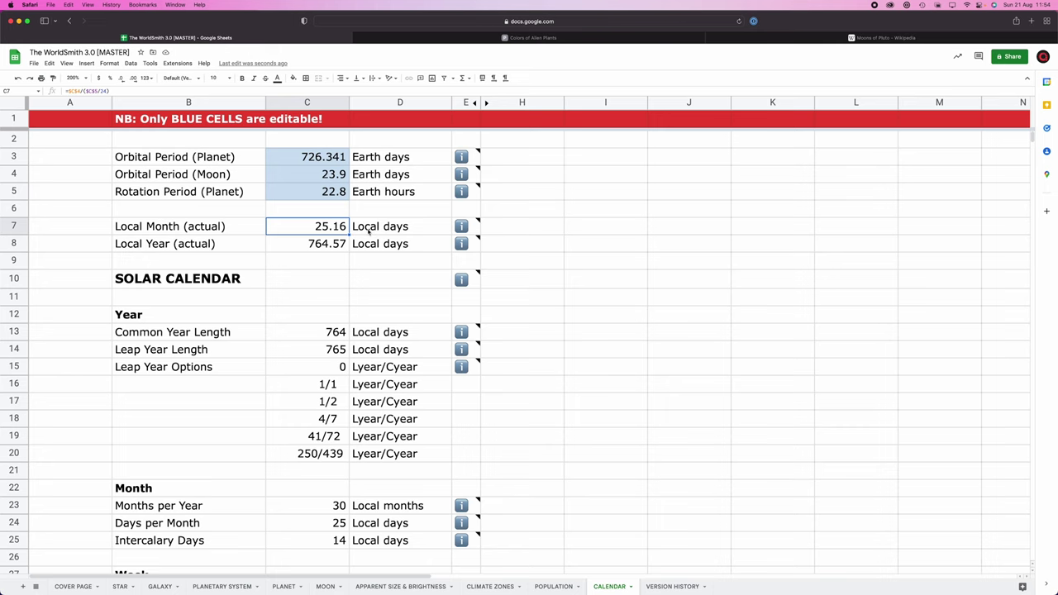
click(318, 192)
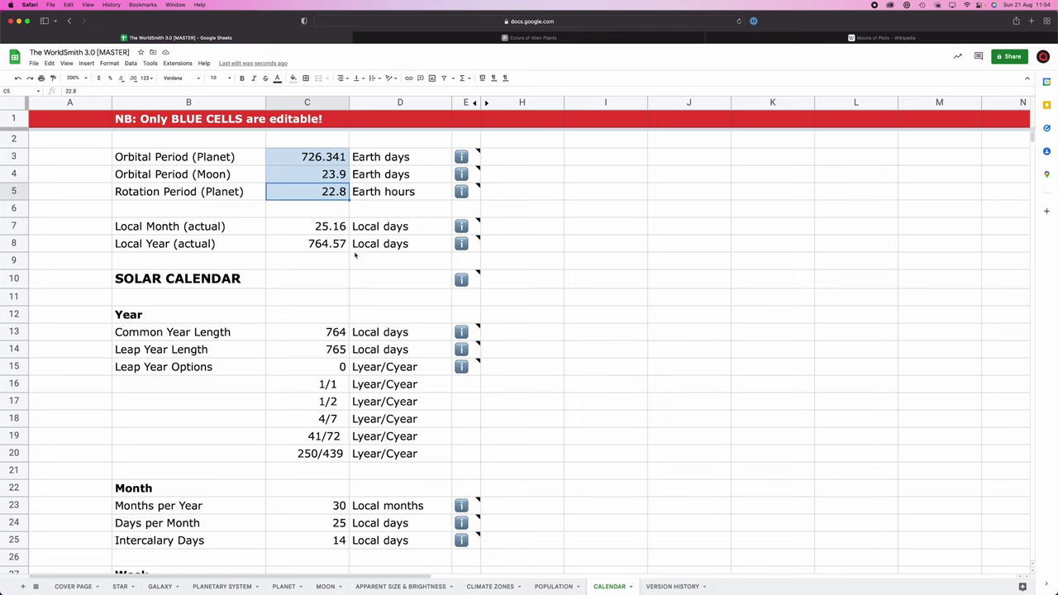
scroll(355, 256, down, 5)
click(312, 337)
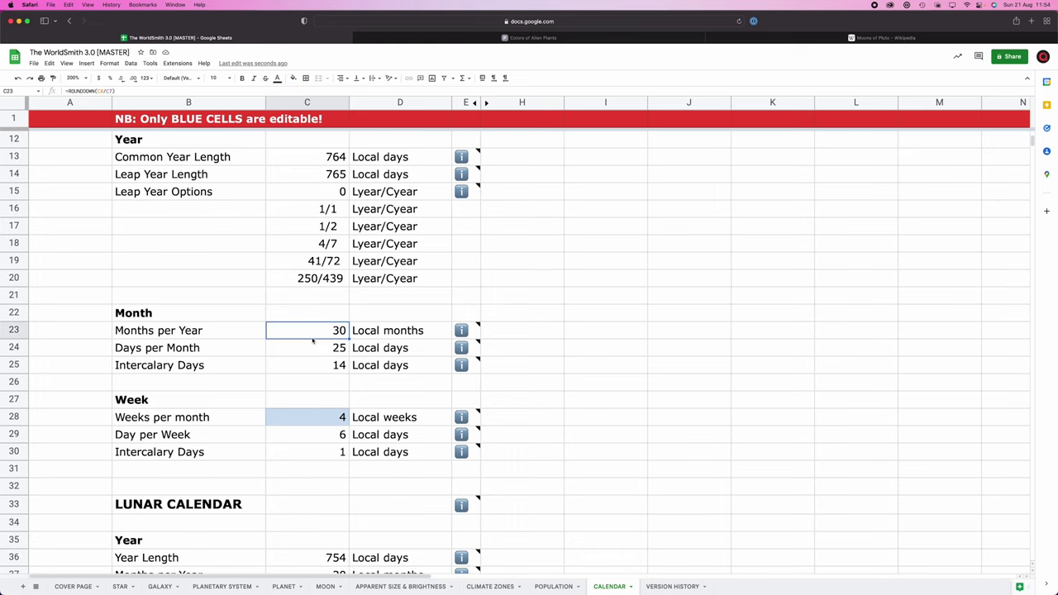
- Review the solar calendar's month and week values, the lunar calendar section and Orbital Period (Moon) in the CALENDAR sheet
scroll(317, 335, down, 1)
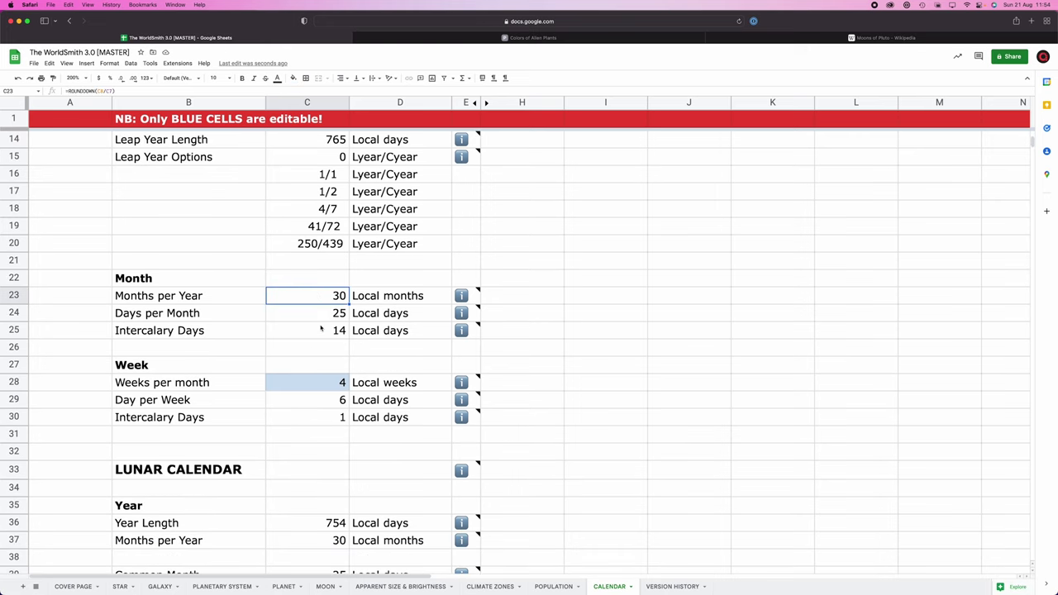
scroll(322, 331, down, 2)
click(337, 329)
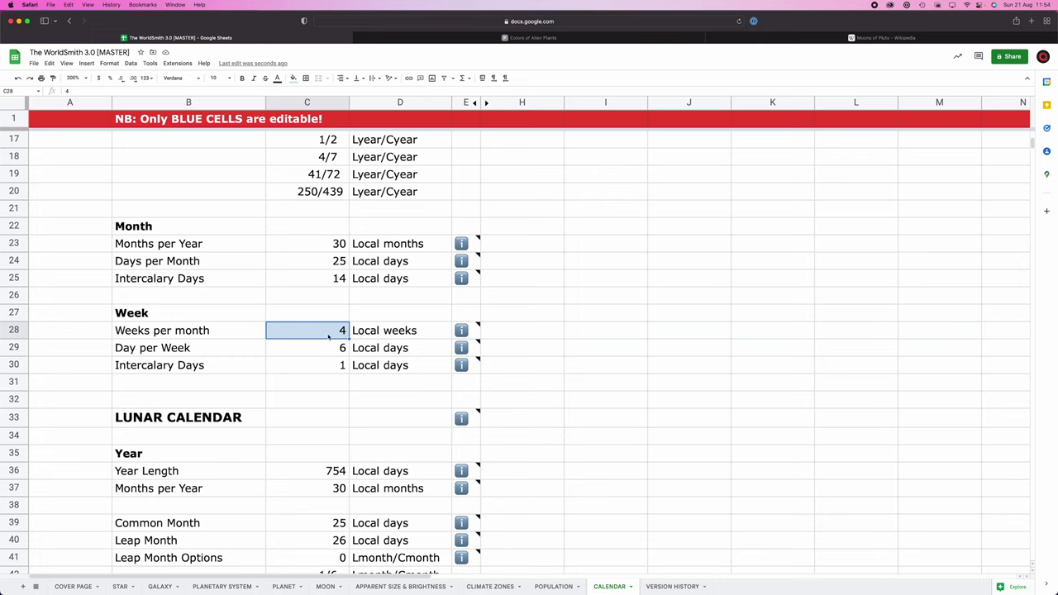
click(332, 349)
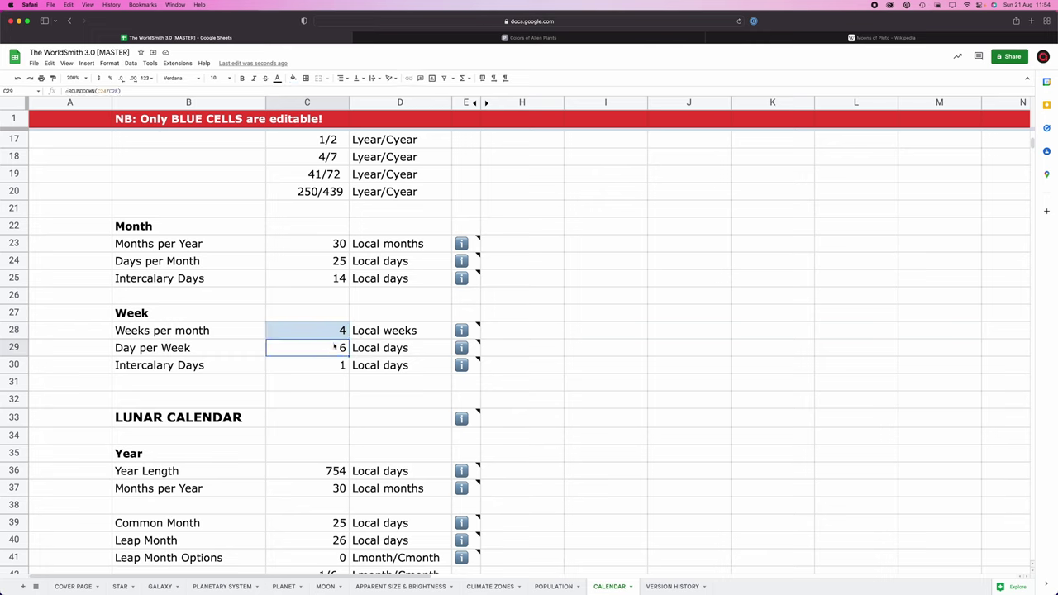
click(341, 369)
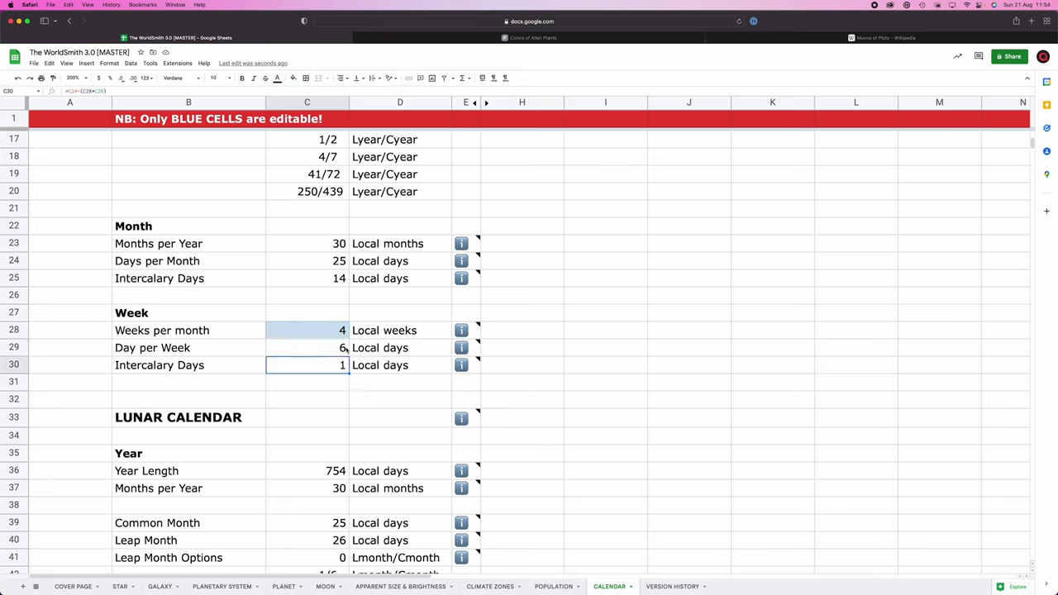
scroll(348, 350, down, 5)
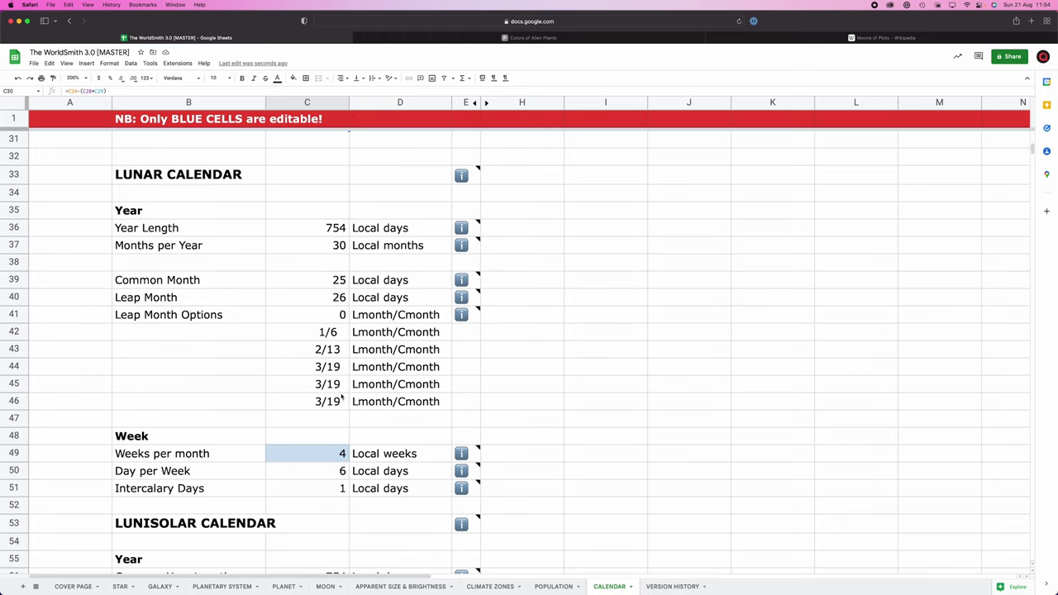
scroll(344, 373, up, 10)
click(319, 174)
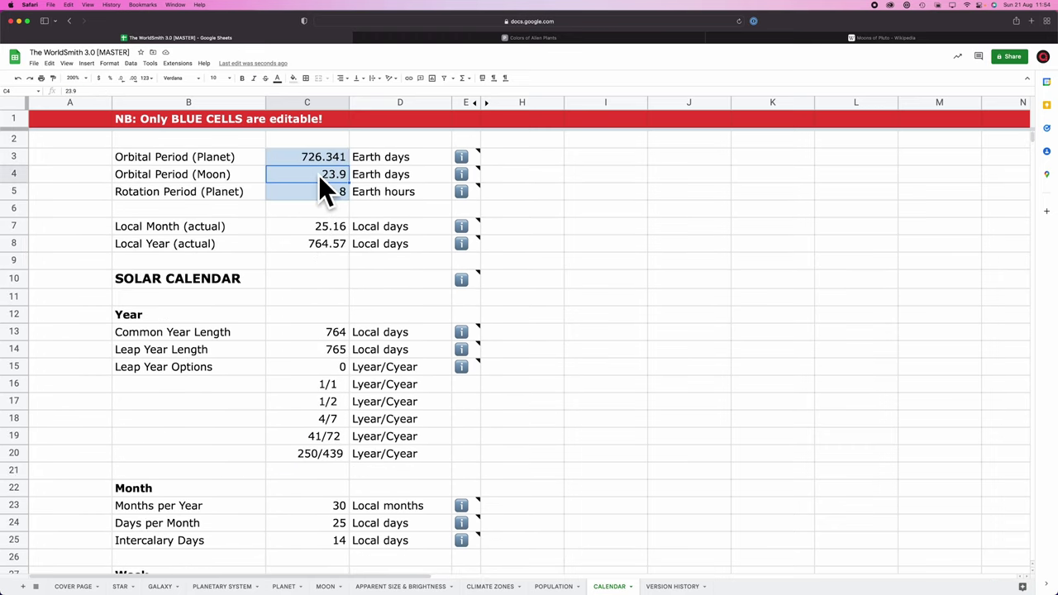
- Try Semi-Major Axis values of 460,000, 470,000, 471,000, 473,000 and 475,000 km for the moon in the MOON sheet
click(326, 587)
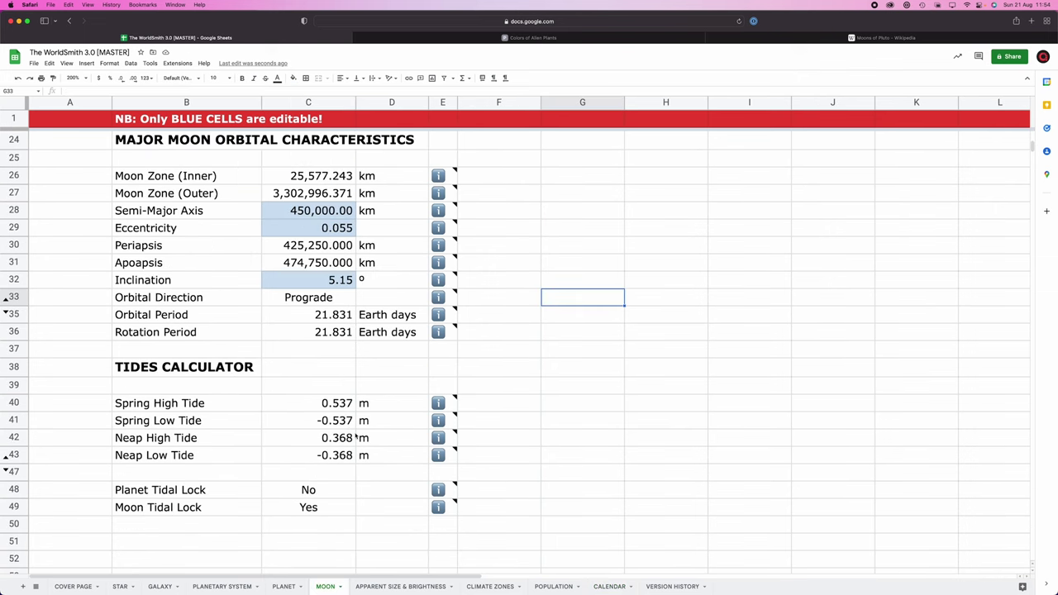
double_click(273, 216)
click(331, 210)
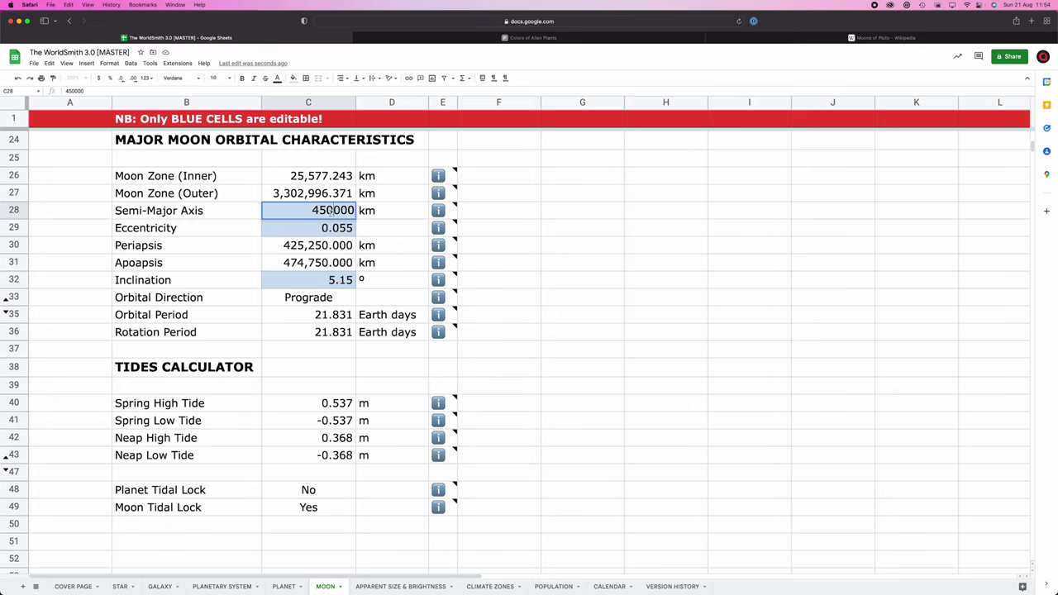
key(BackSpace)
text(6)
key(Return)
click(333, 213)
text(470000)
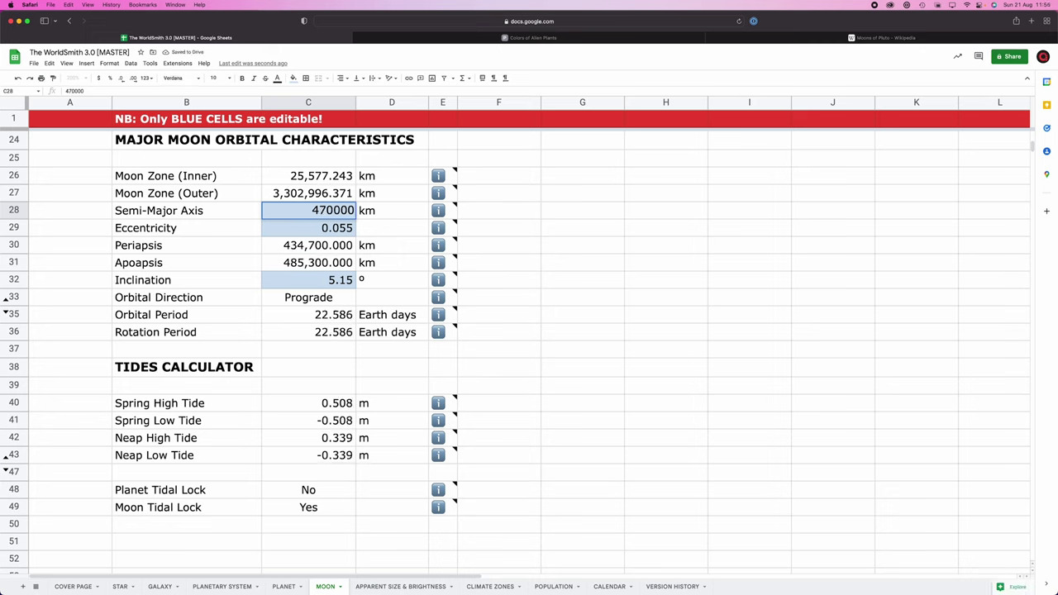
key(Return)
click(334, 212)
text(471000)
key(Return)
click(334, 210)
text(473000)
click(333, 210)
text(475000)
key(Return)
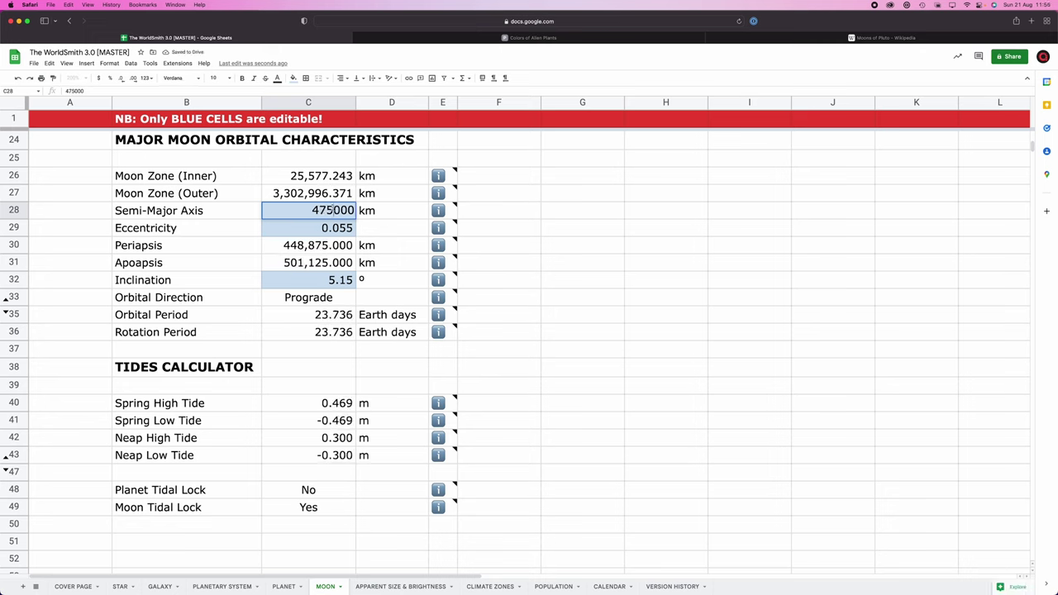
- Refine the moon's Semi-Major Axis to 477,900 km in the MOON sheet and check its Orbital Period
click(333, 210)
text(477000)
key(Return)
text(477500)
key(Return)
text(9)
key(Return)
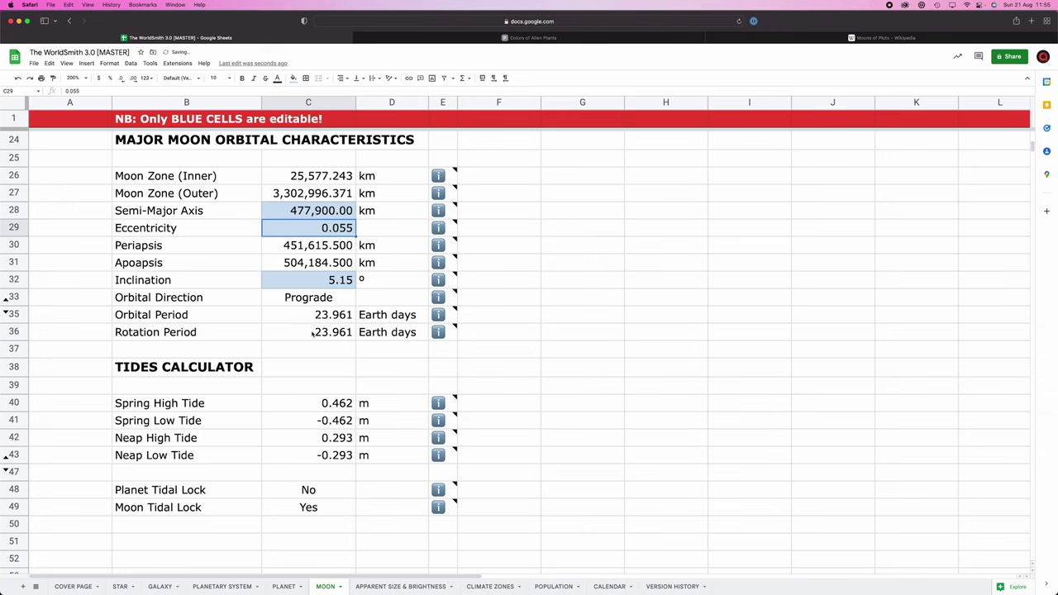
click(308, 297)
click(305, 322)
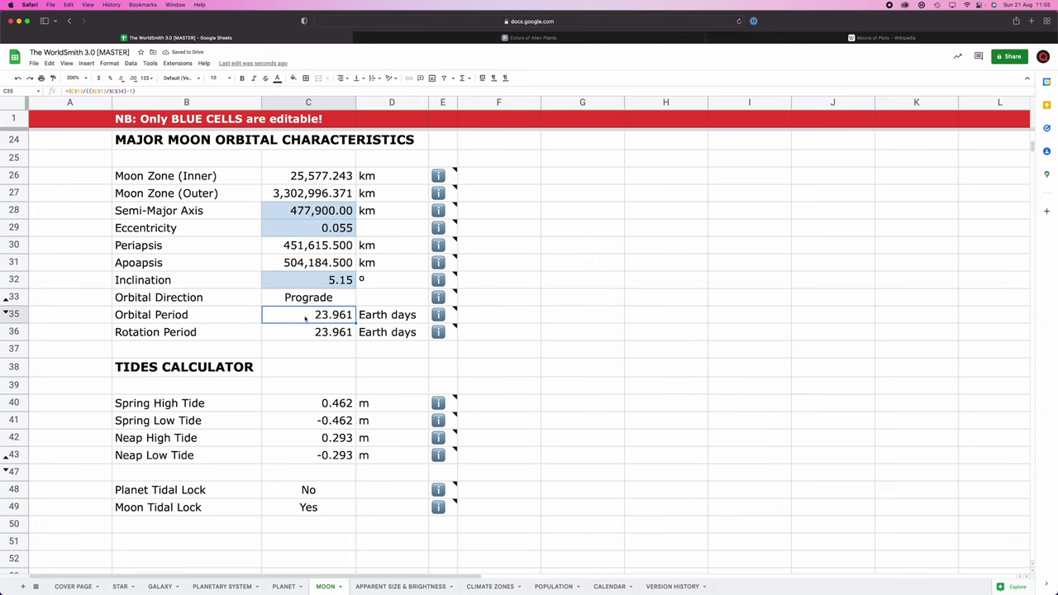
- Set Orbital Period (Moon) to 23.961 Earth days in the CALENDAR sheet and check the month and week values
click(609, 586)
double_click(324, 174)
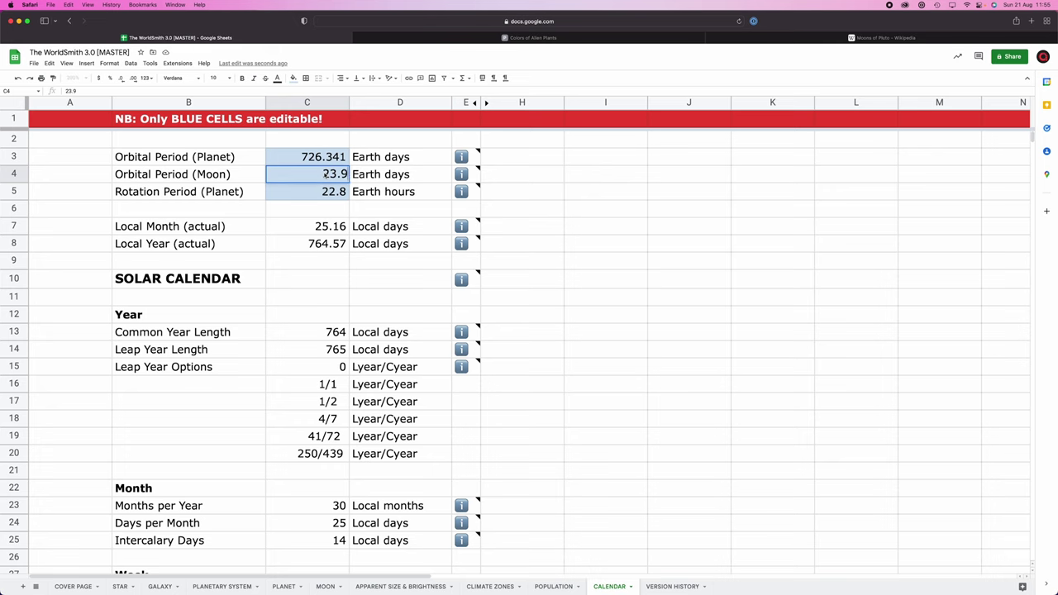
text(61)
key(Return)
scroll(328, 248, down, 10)
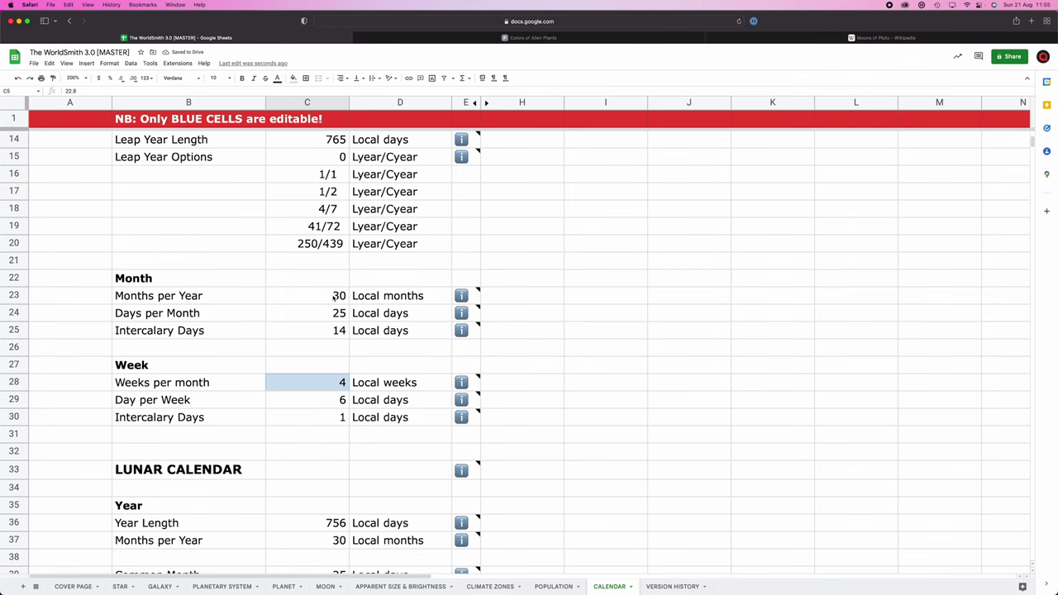
scroll(339, 329, up, 10)
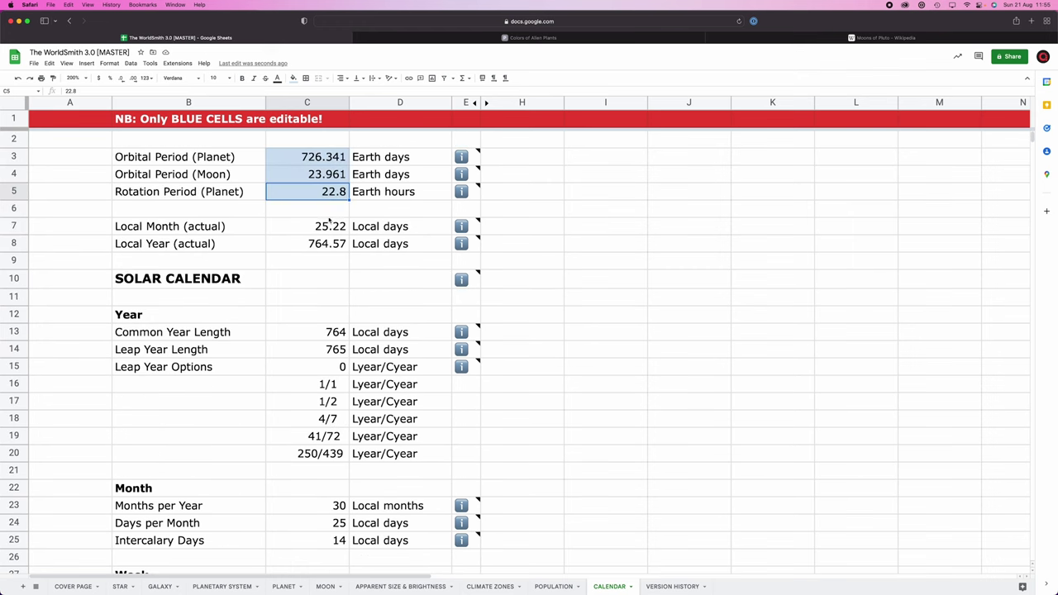
- Try a major moon Mass of 1.1 MMoon in the MOON sheet and compare the tides calculator values
click(325, 586)
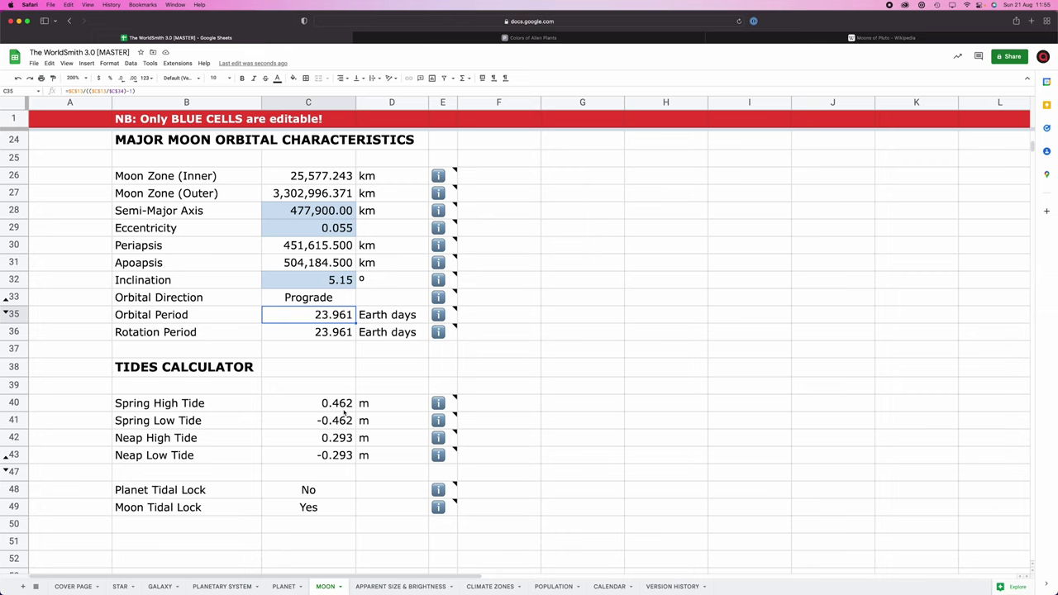
scroll(334, 409, down, 3)
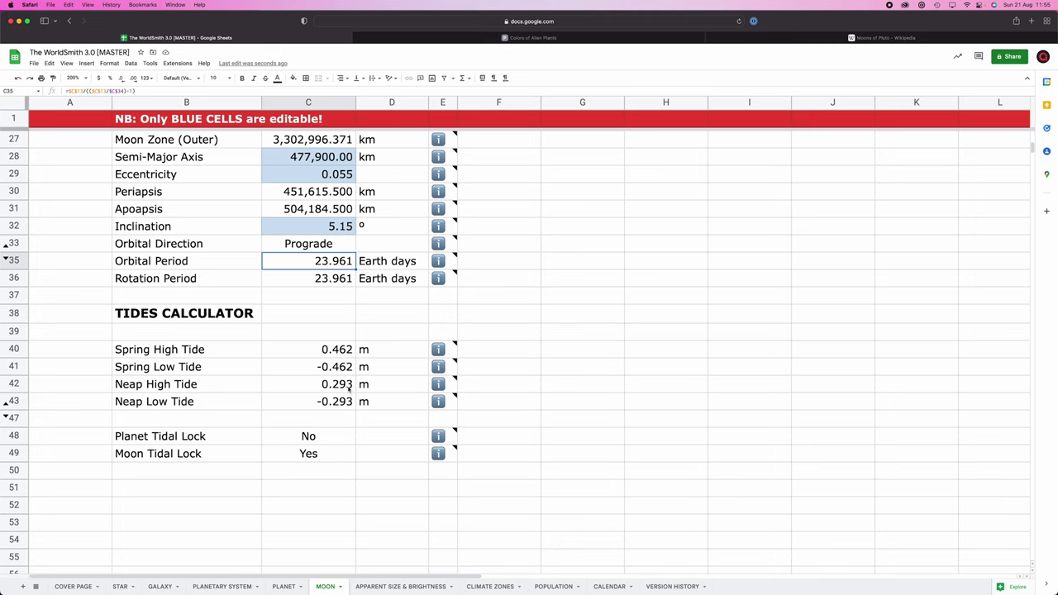
scroll(350, 388, up, 2)
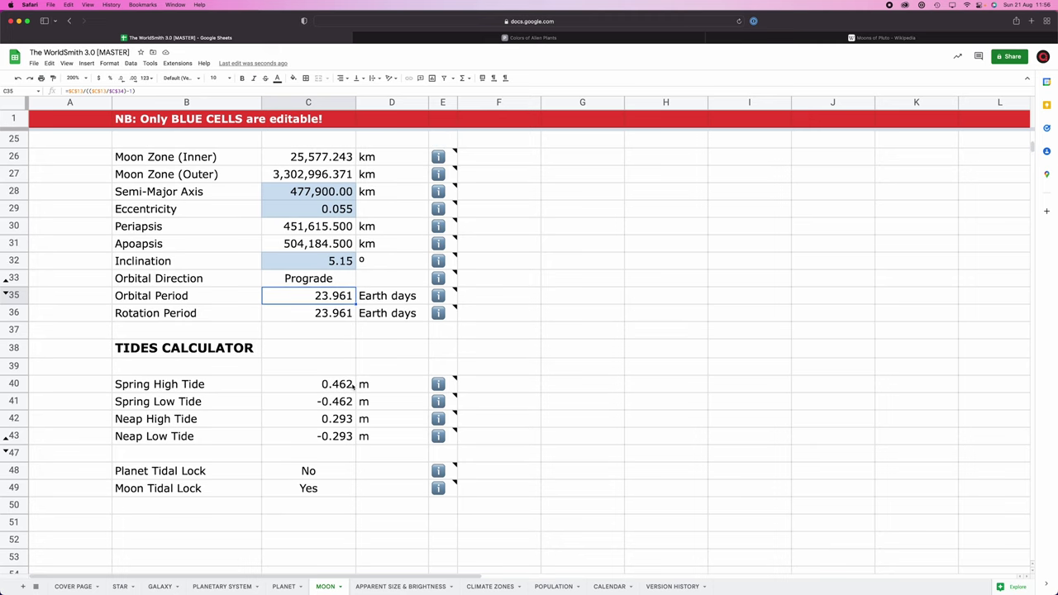
scroll(329, 419, up, 10)
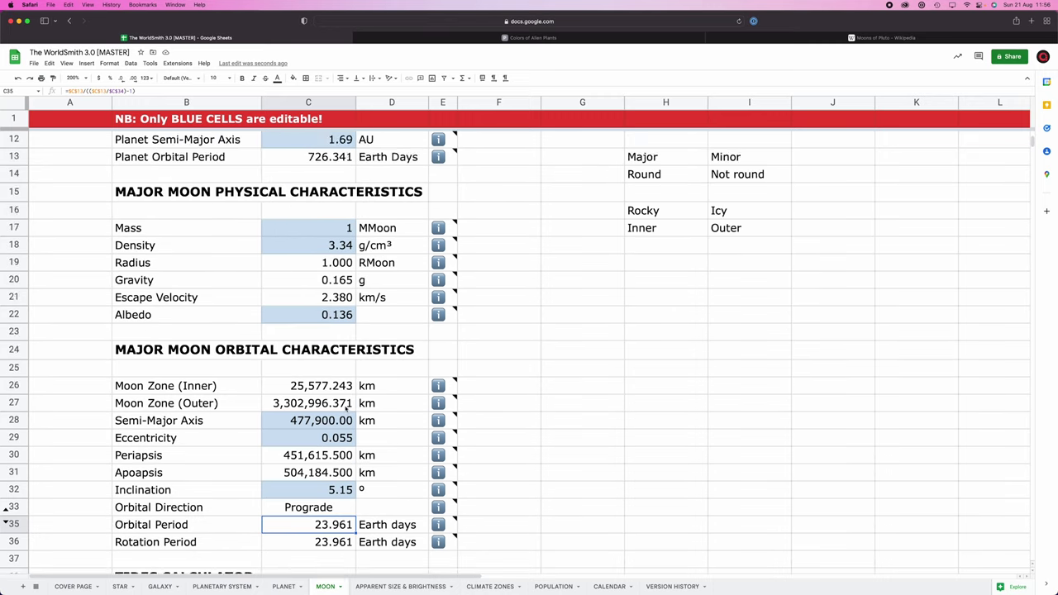
scroll(331, 351, down, 2)
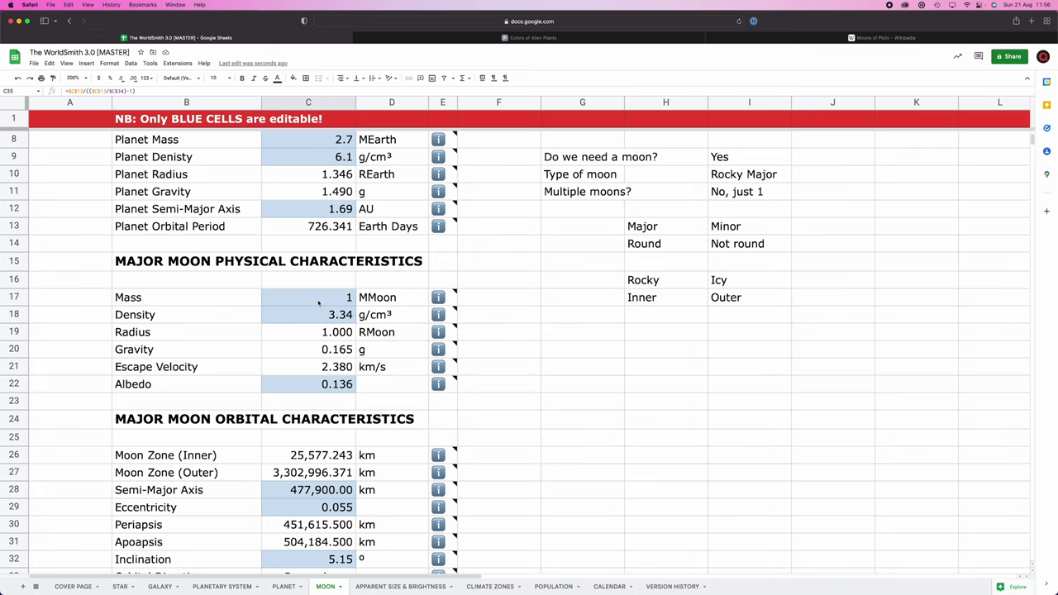
click(318, 302)
text(1.1)
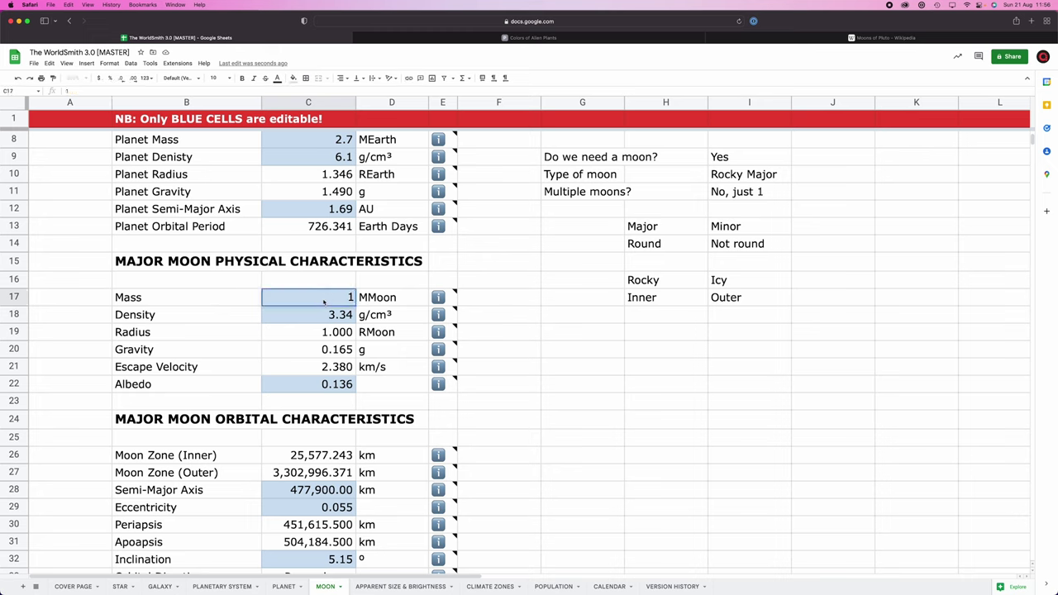
key(Return)
scroll(336, 330, down, 10)
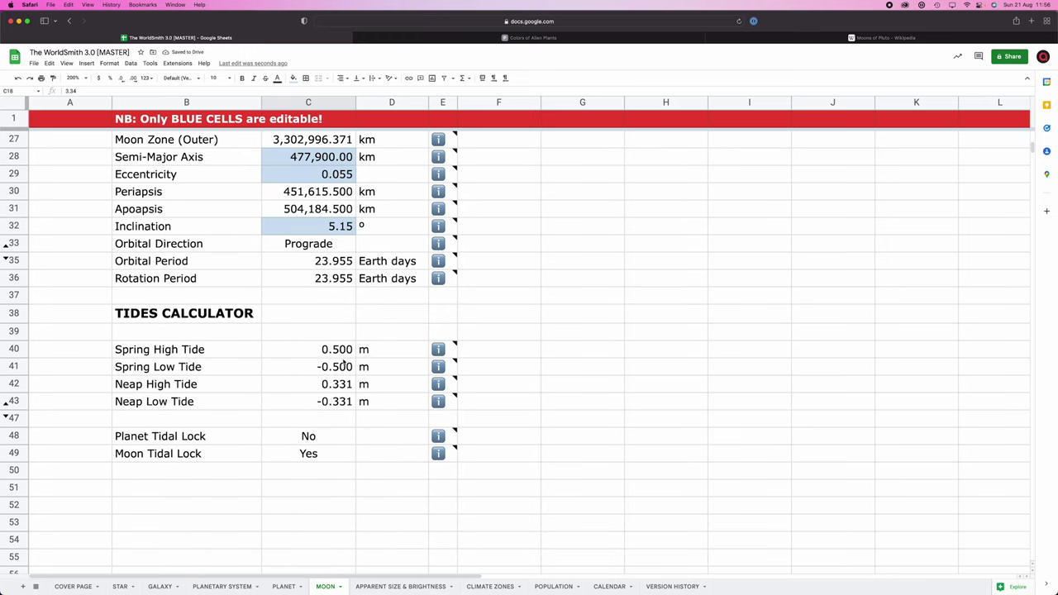
scroll(347, 353, up, 5)
scroll(351, 352, down, 5)
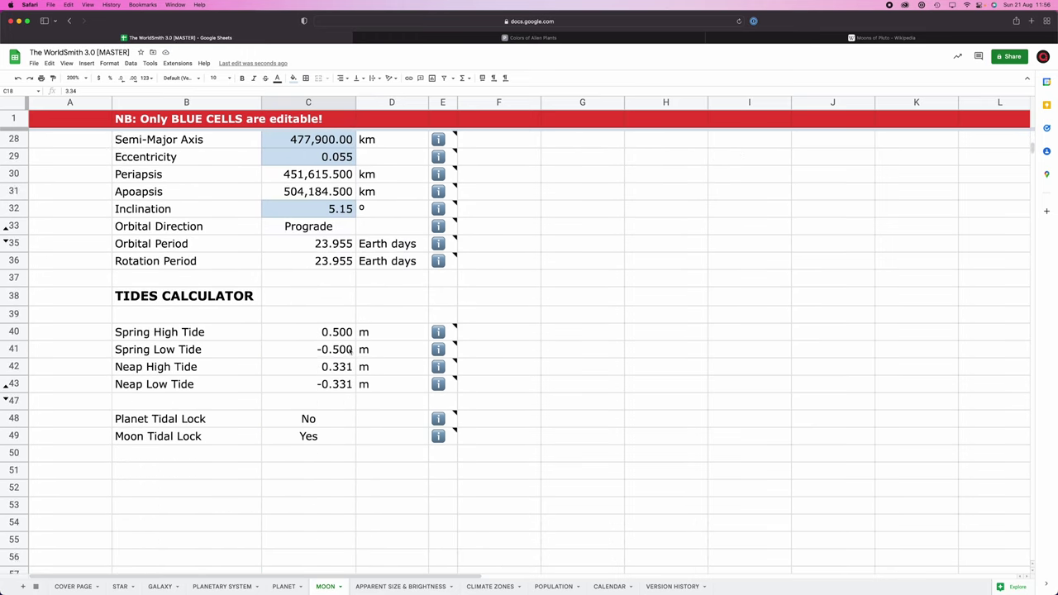
- Try a major moon Mass of 1.2 MMoon and check its Orbital Period and tides
scroll(323, 305, up, 8)
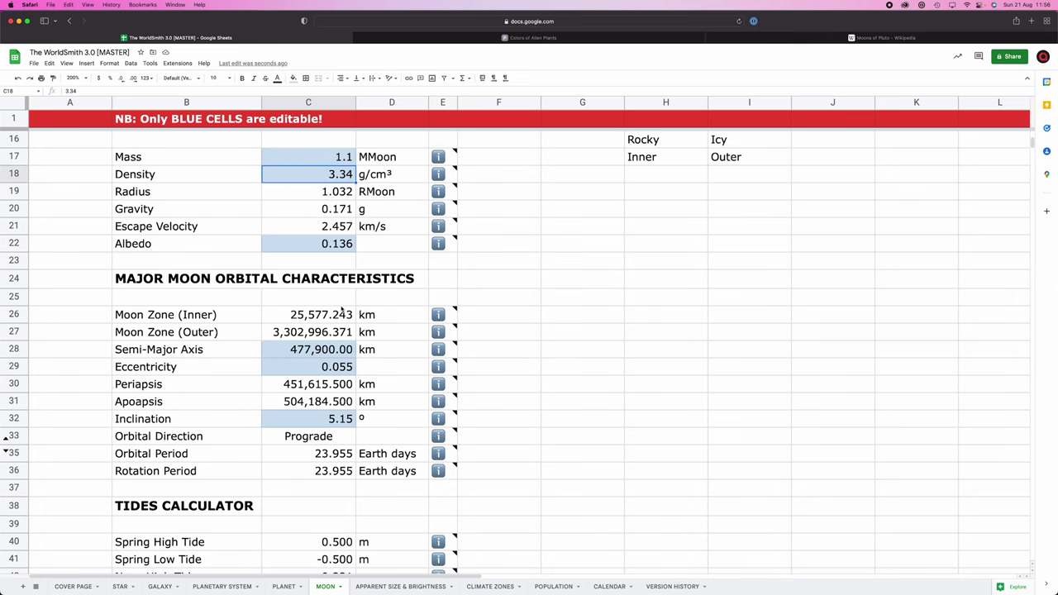
click(332, 319)
text(1.2)
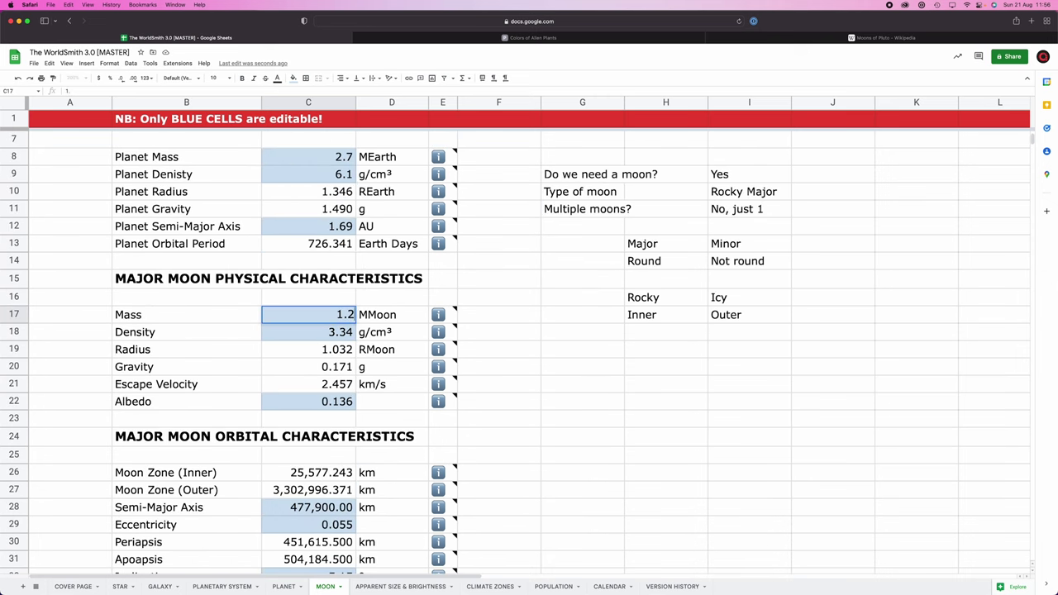
key(Return)
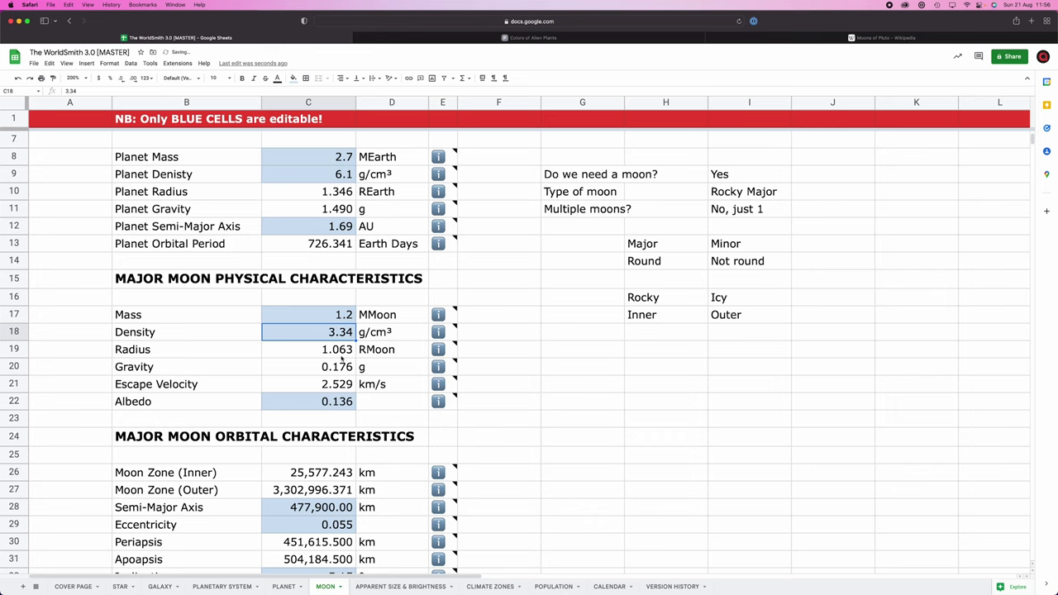
scroll(342, 357, down, 5)
scroll(342, 357, down, 1)
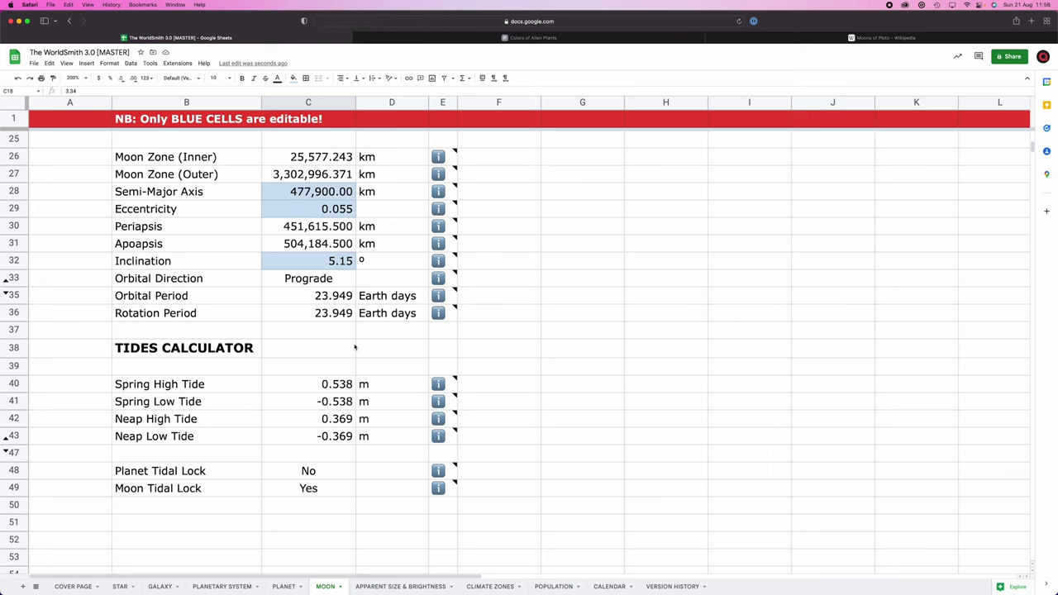
- Try a major moon Mass of 1.3 MMoon and check the resulting spring and neap tides
scroll(354, 348, up, 5)
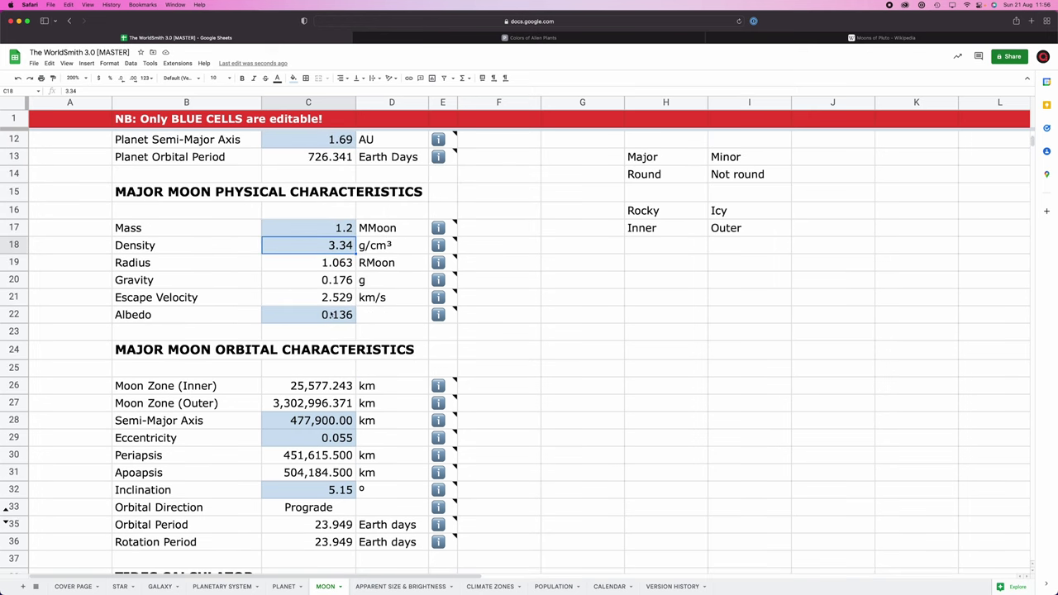
click(332, 228)
text(1.3)
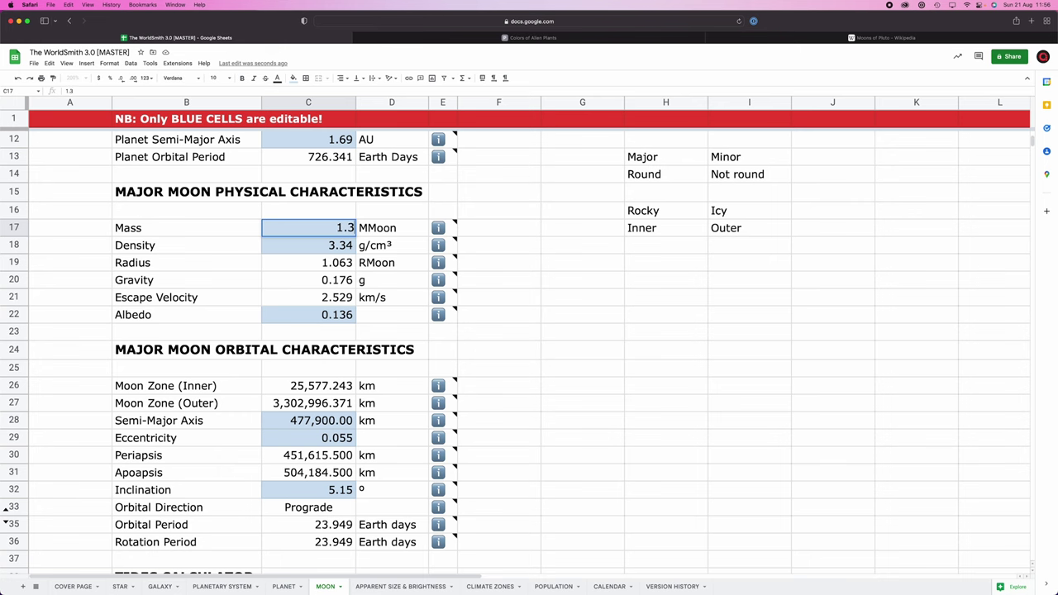
key(Return)
scroll(311, 360, down, 3)
scroll(311, 360, down, 3)
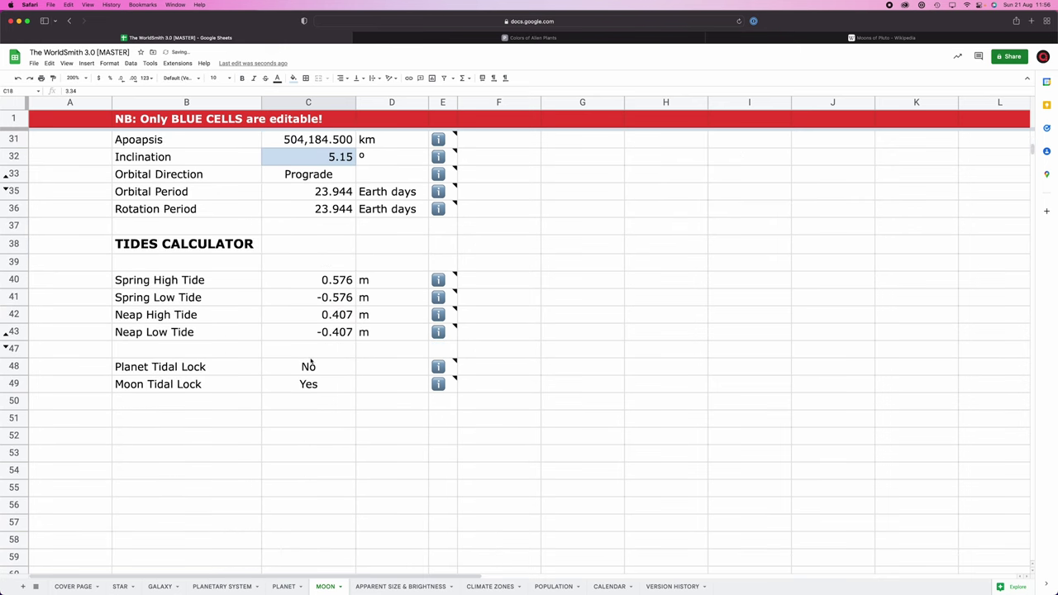
- Try a major moon Mass of 1.309 MMoon and check the tides calculator and Orbital Period
scroll(311, 362, up, 5)
click(336, 197)
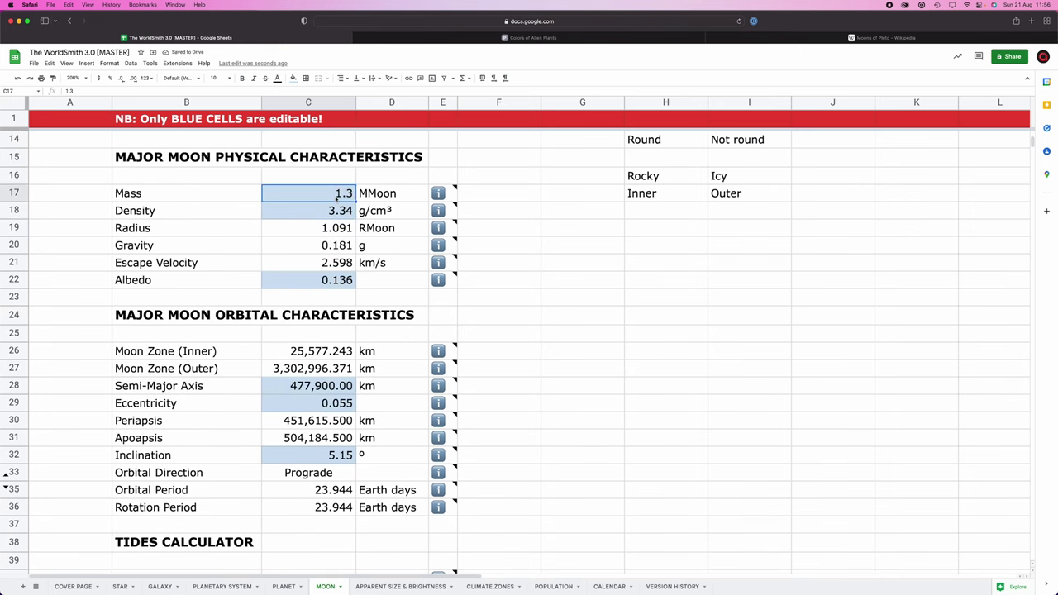
text(1.3)
key(Escape)
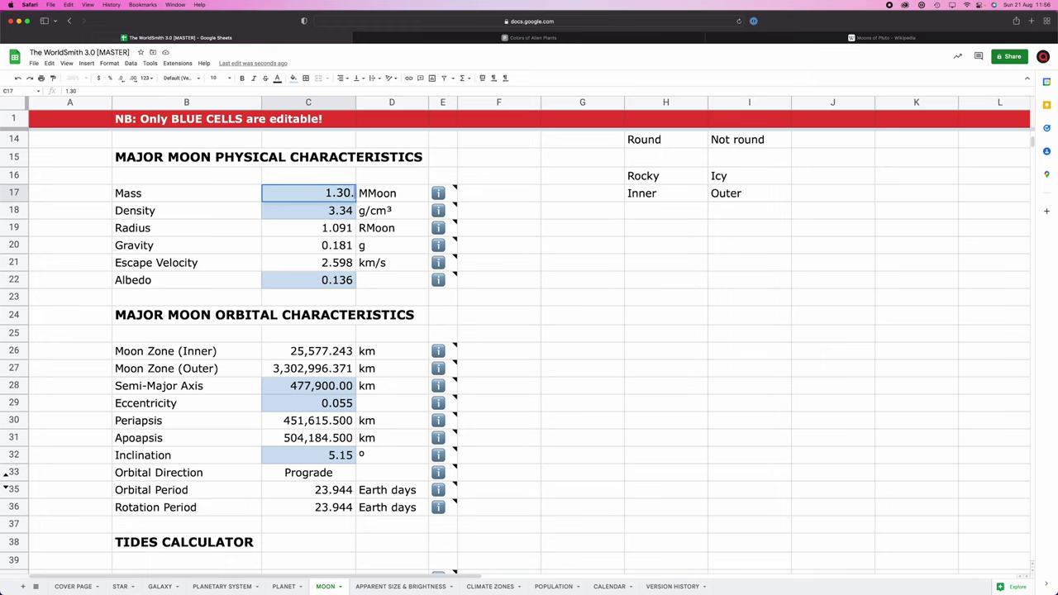
text(9)
key(Return)
scroll(386, 337, down, 4)
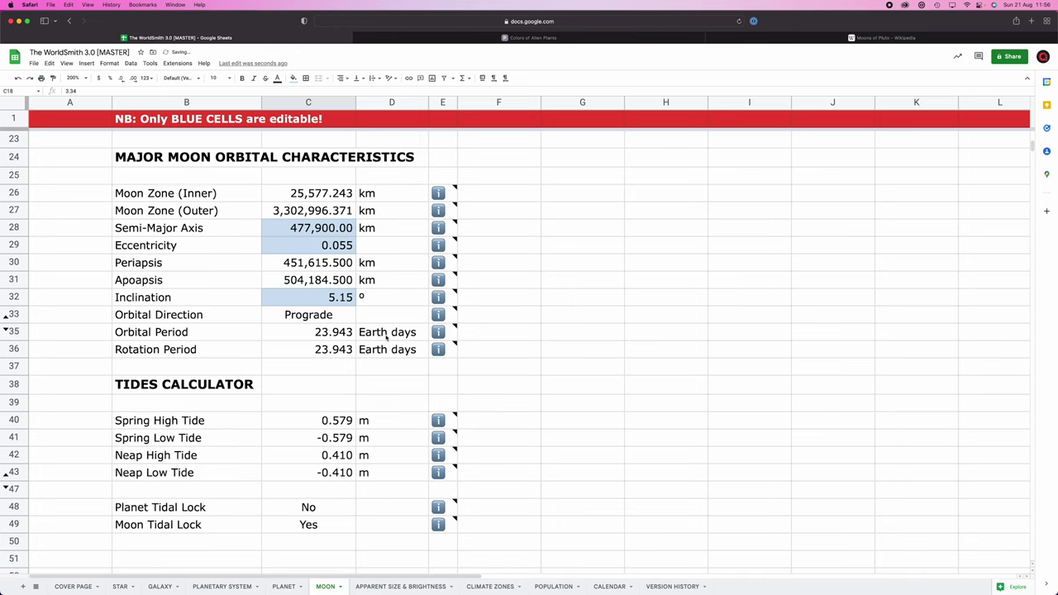
- Set the major moon's Mass to 1.249 MMoon in the MOON sheet
scroll(342, 284, up, 7)
double_click(342, 283)
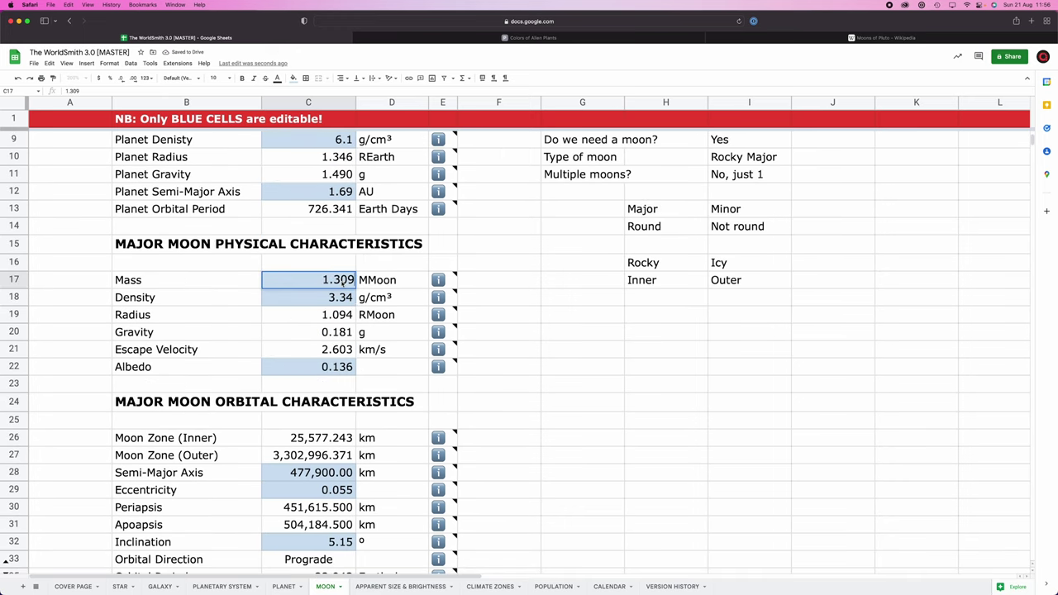
key(BackSpace)
key(BackSpace)
key(BackSpace)
text(249)
key(Return)
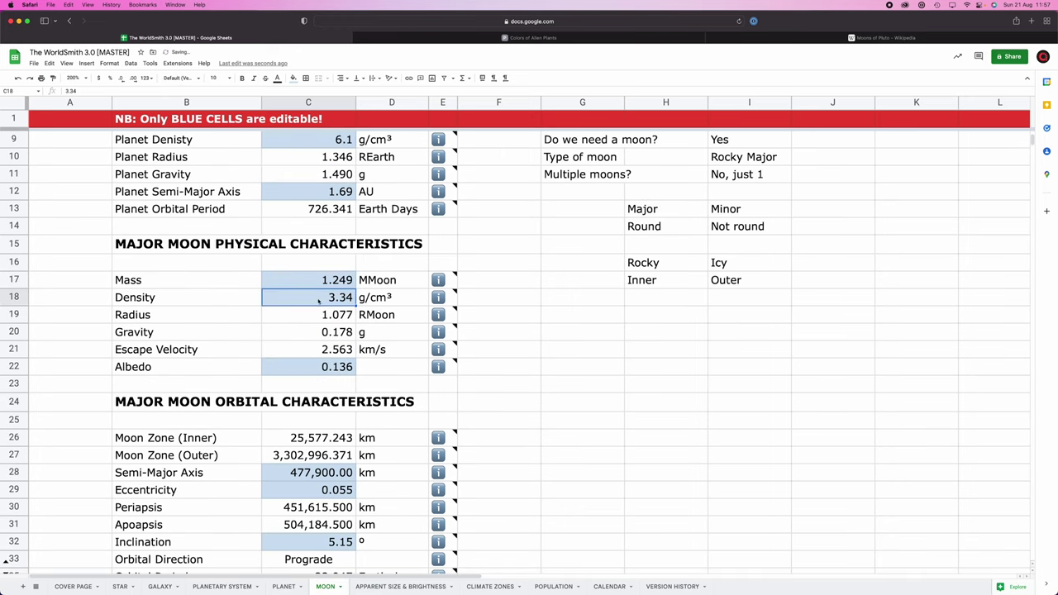
- Check the moon's orbital period and tides, and set the major moon's Density to 3.5 g/cm³
scroll(328, 317, down, 8)
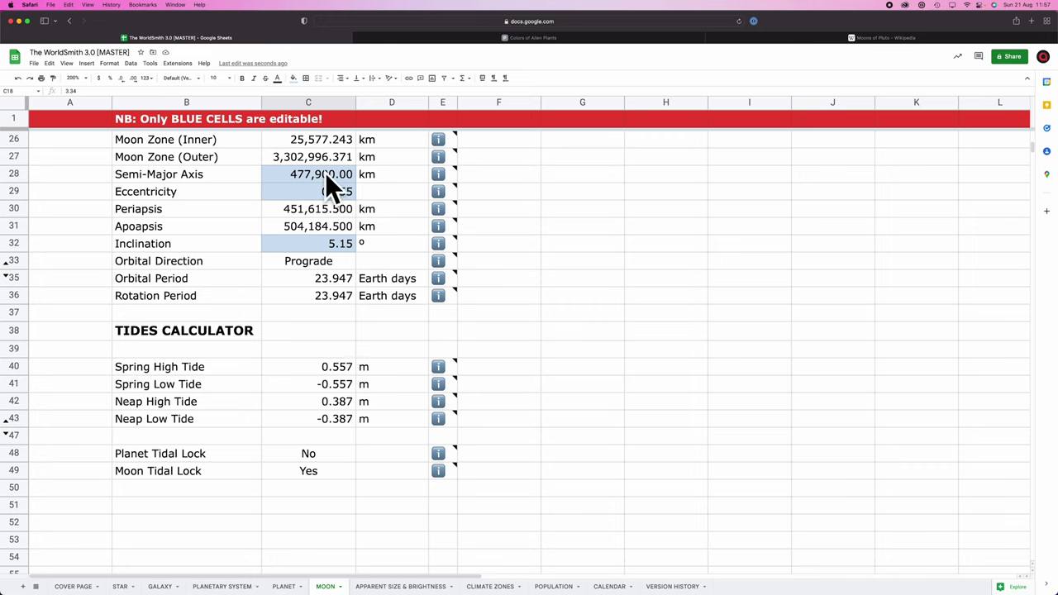
click(315, 175)
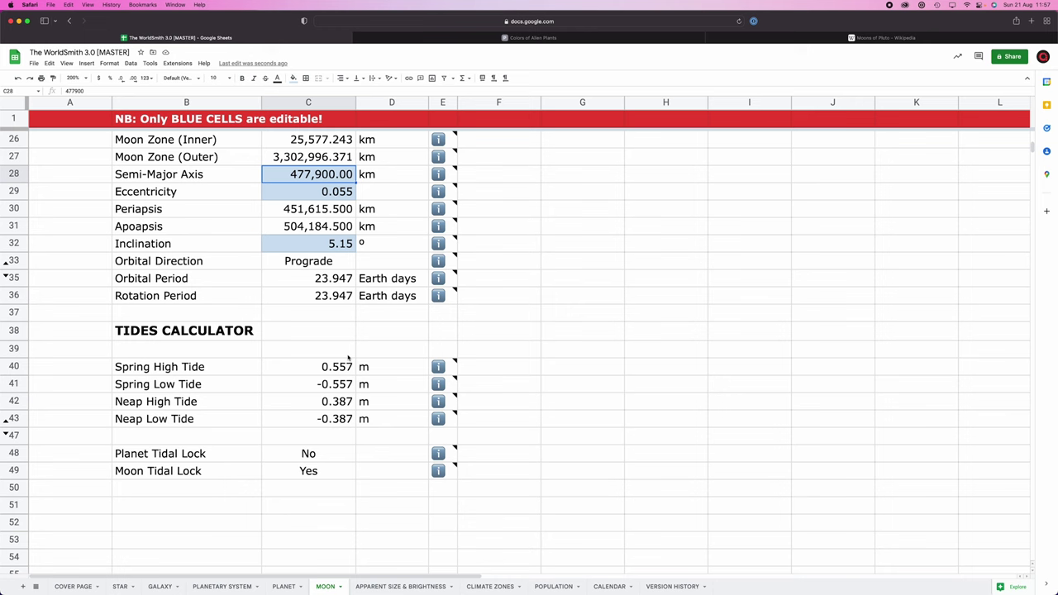
scroll(348, 352, up, 5)
click(311, 215)
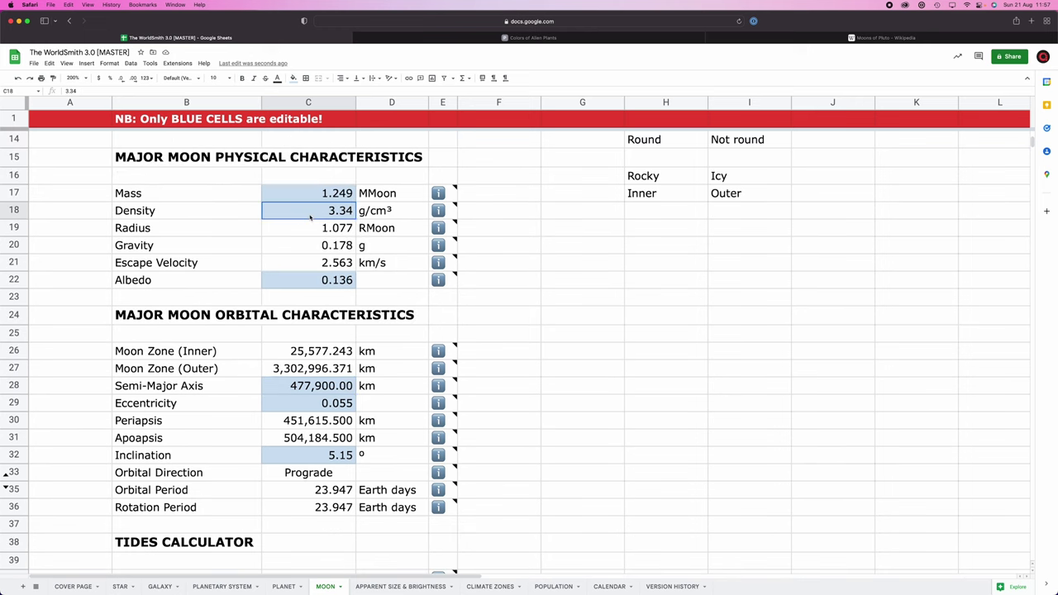
double_click(311, 217)
key(BackSpace)
key(BackSpace)
text(5)
key(Return)
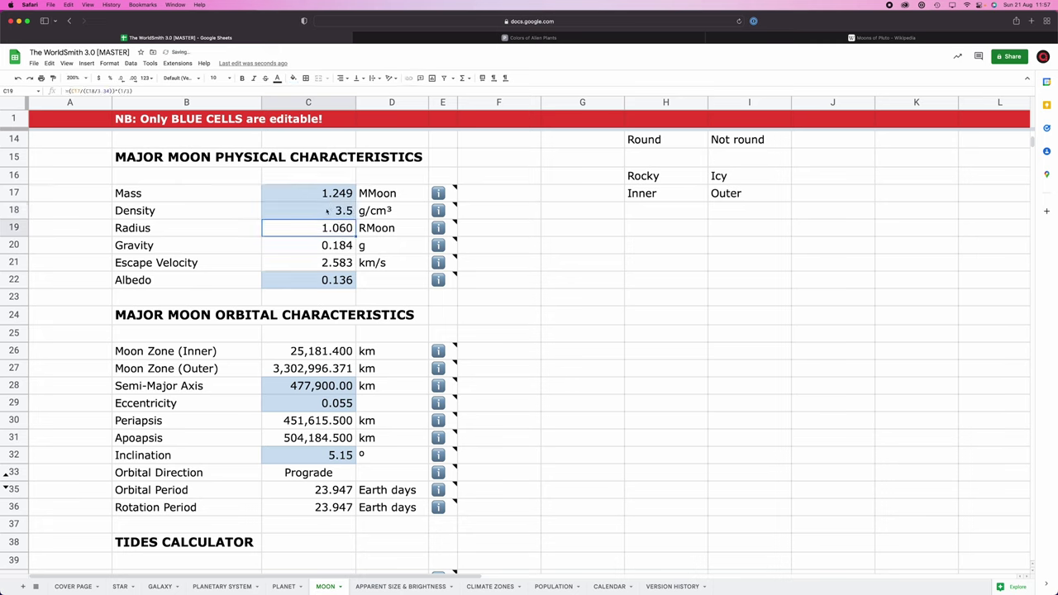
- Review the major moon's Mass, Density, Radius and Gravity under the physical characteristics
click(314, 195)
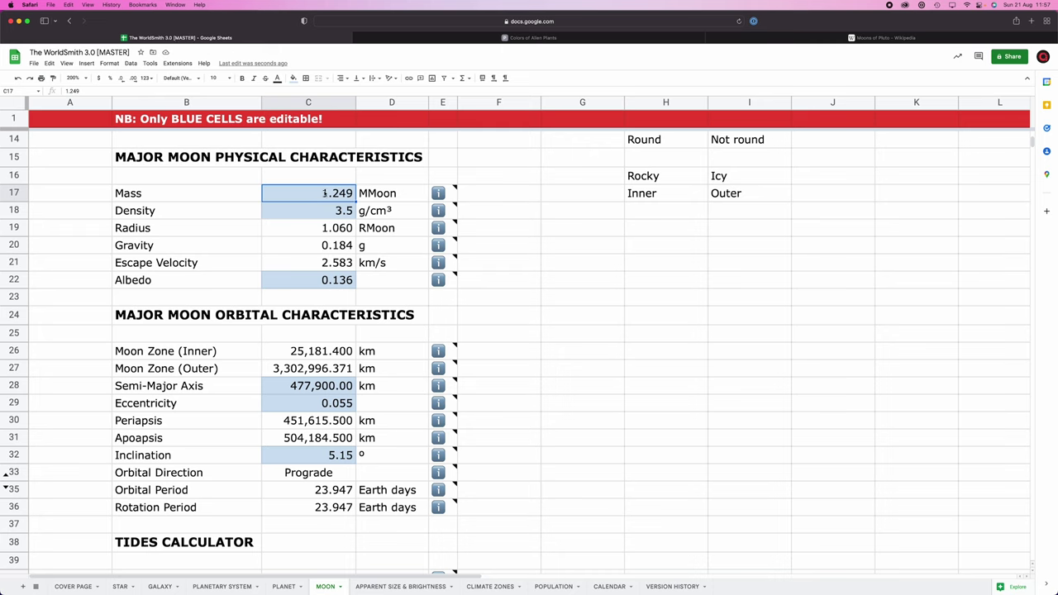
click(303, 214)
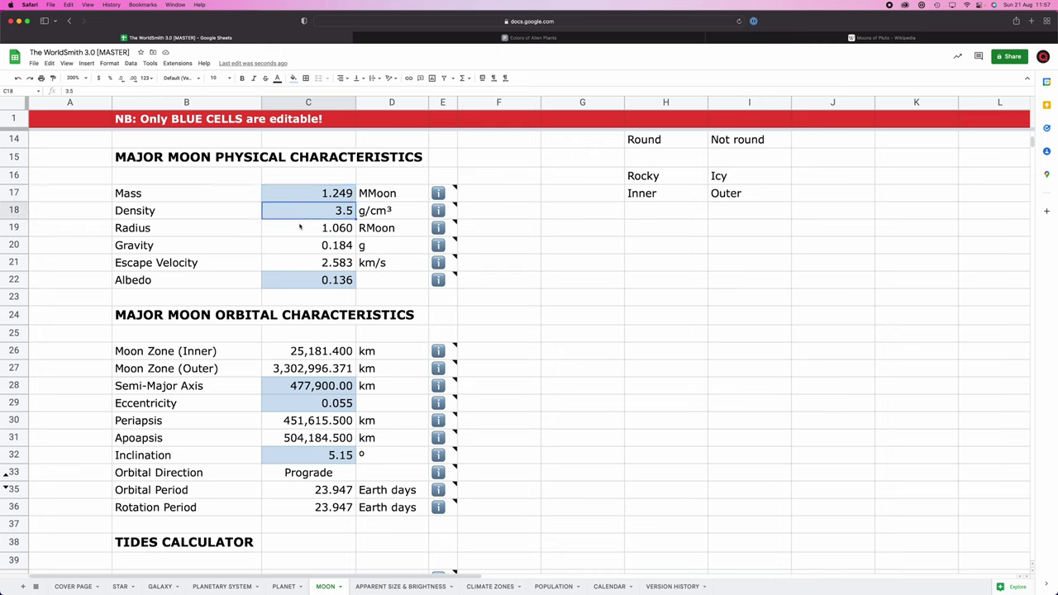
click(298, 229)
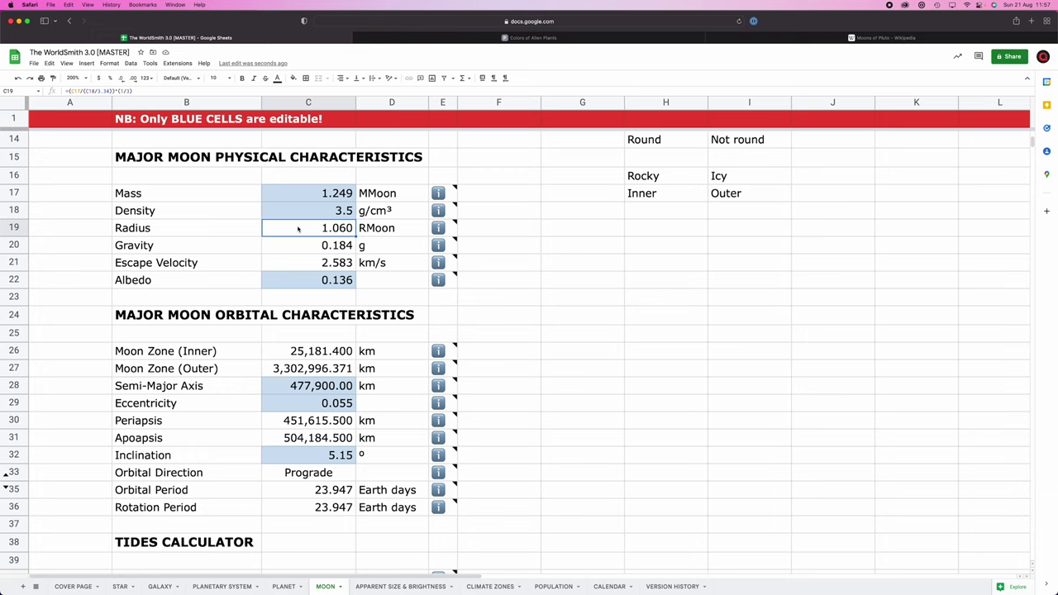
click(294, 250)
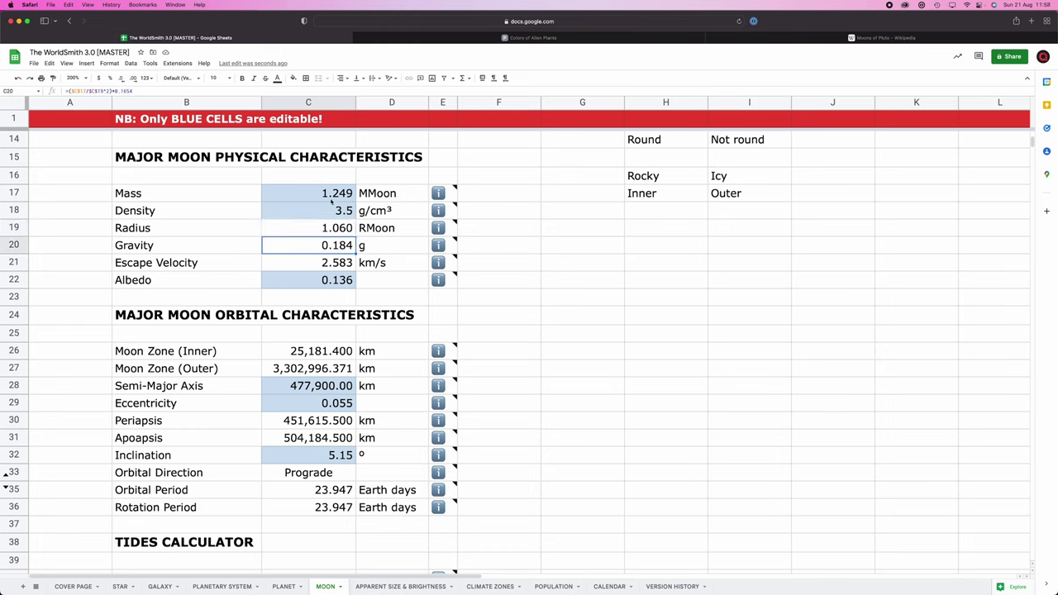
scroll(355, 302, down, 2)
scroll(347, 322, up, 5)
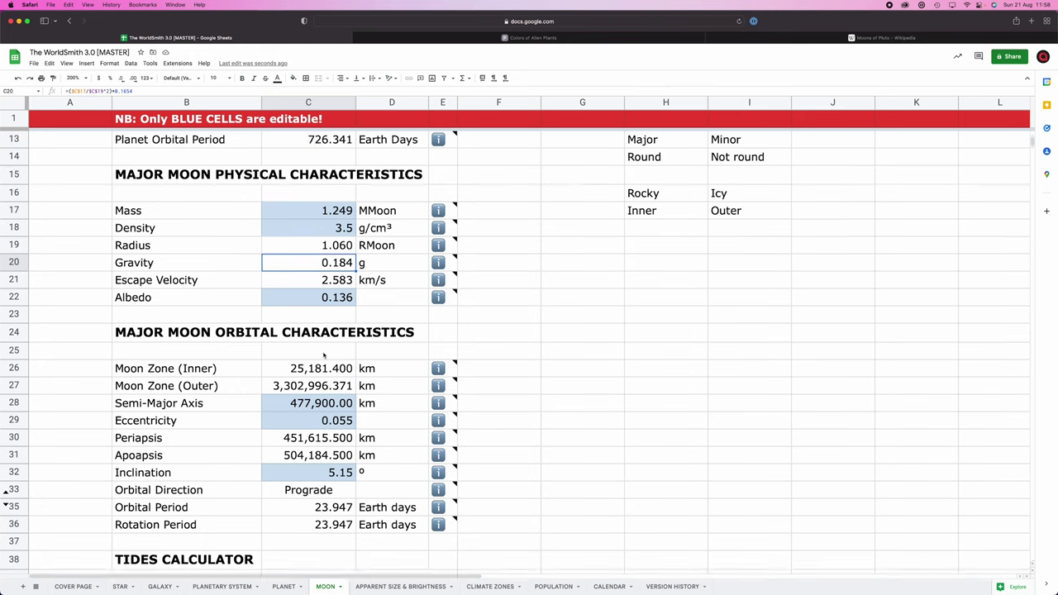
- Set the major moon's orbital Eccentricity to 0.003
scroll(324, 352, down, 5)
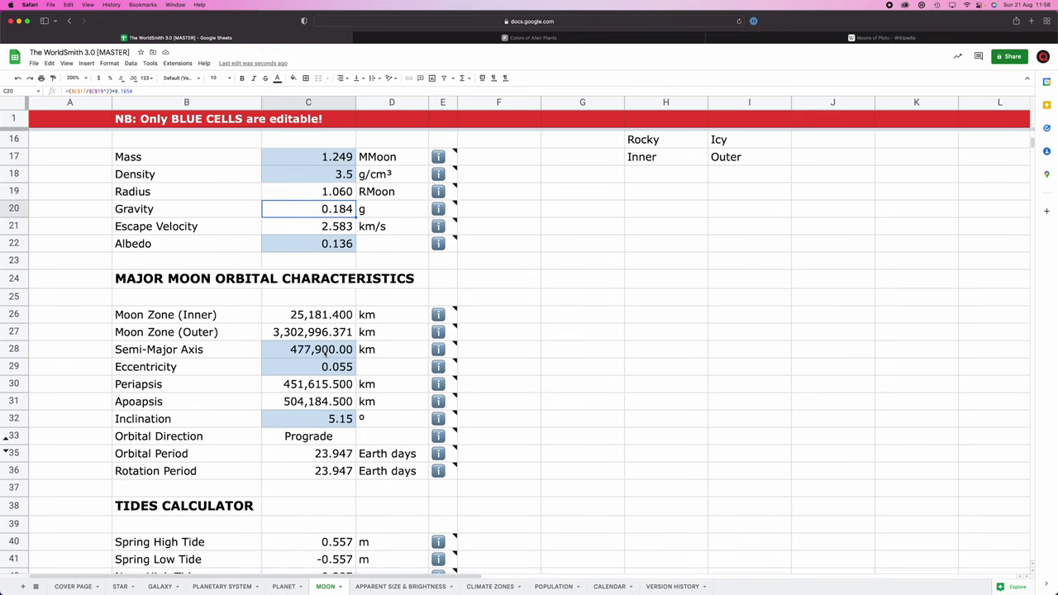
click(308, 353)
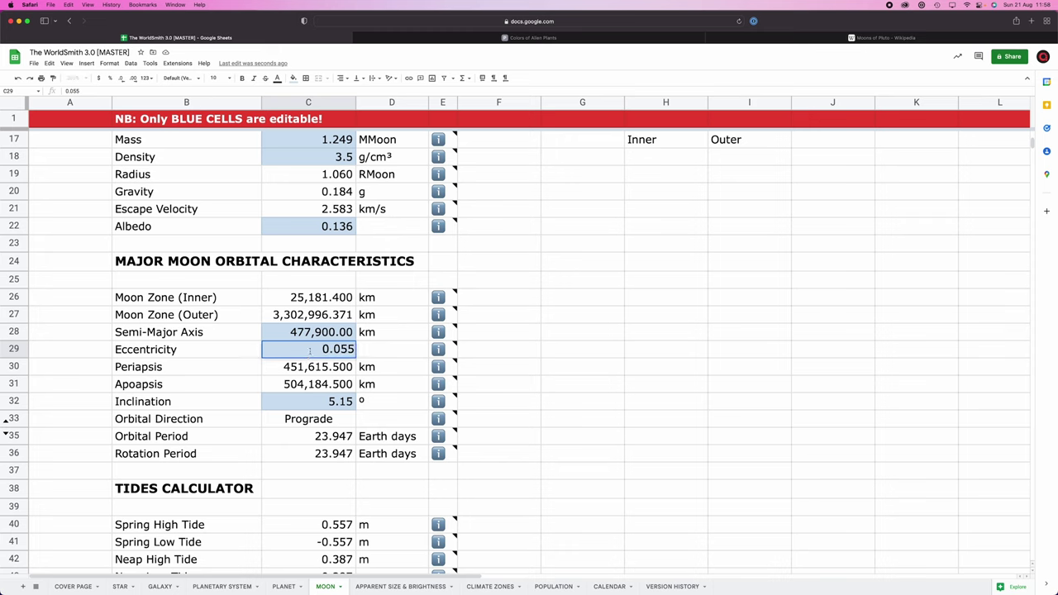
text(0.003)
key(Return)
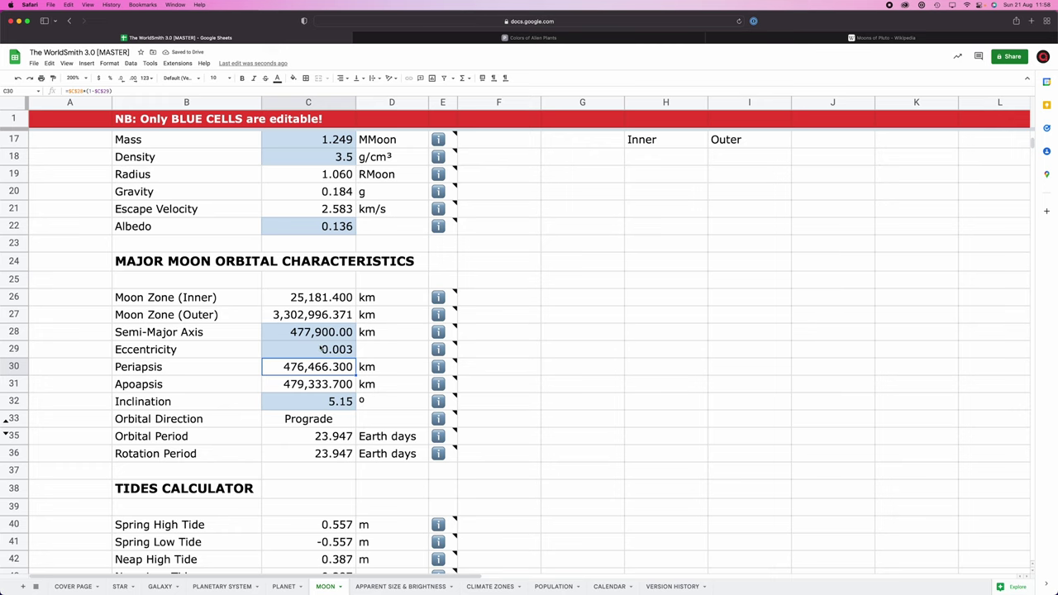
- Set the major moon's orbital Inclination to 4.031°
scroll(322, 357, down, 2)
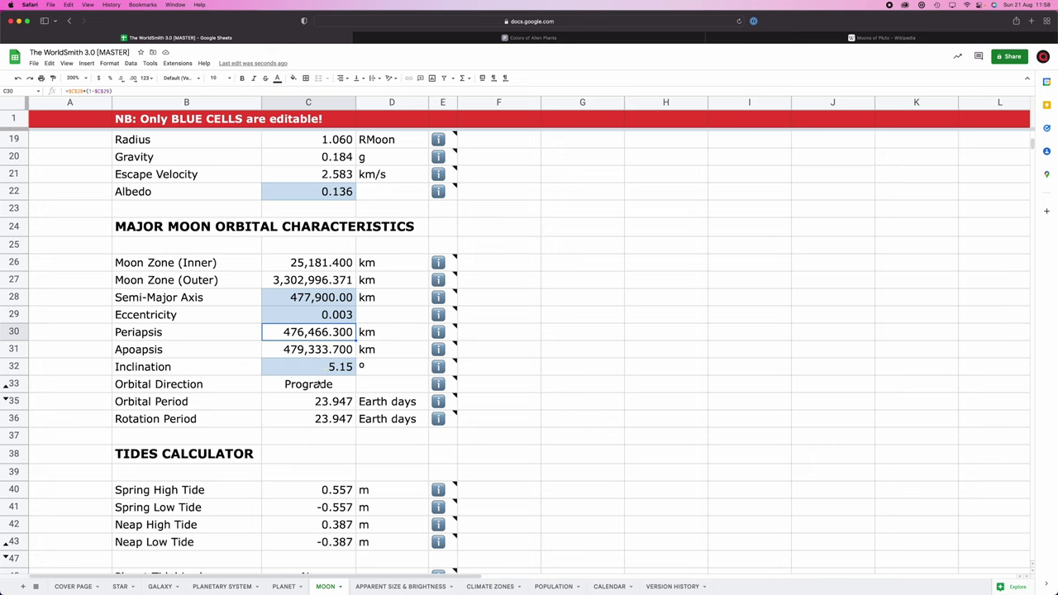
double_click(338, 367)
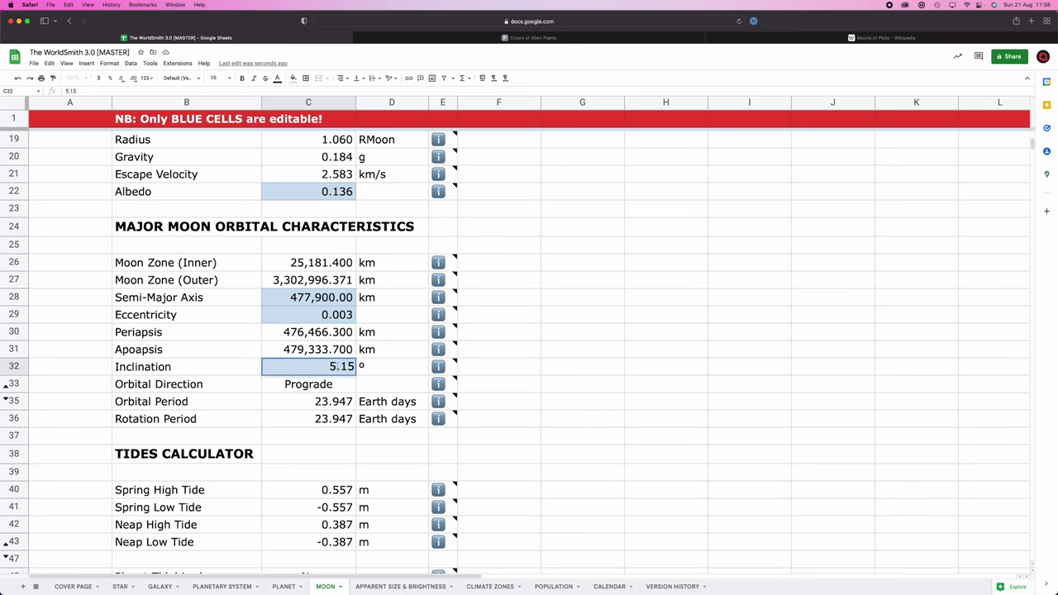
key(BackSpace)
key(BackSpace)
key(BackSpace)
key(BackSpace)
text(4.031)
click(289, 299)
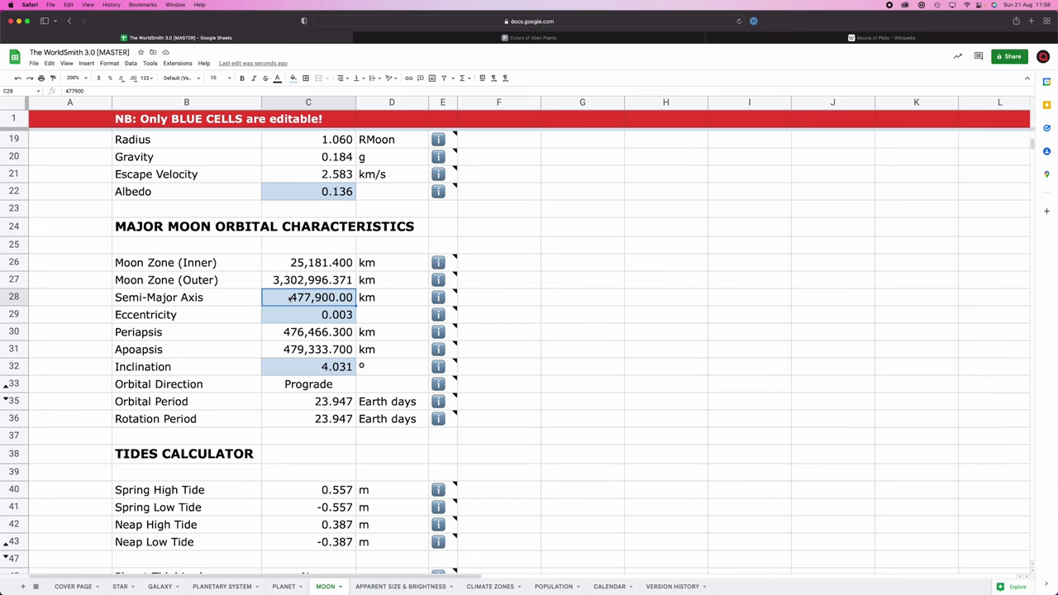
- Check the moon's orbit against the inner and outer Moon Zone limits
click(310, 267)
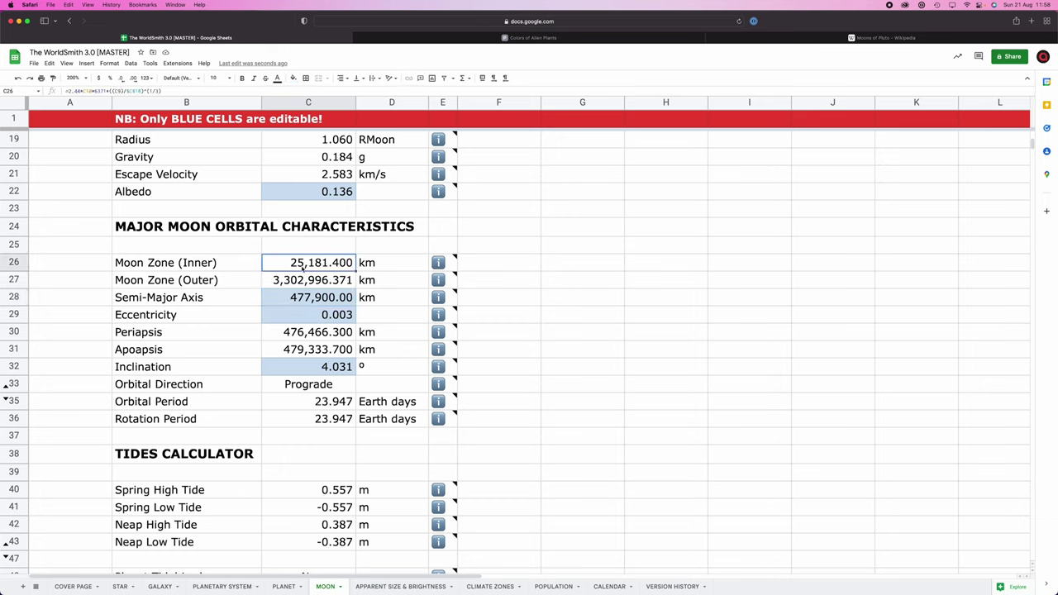
click(289, 286)
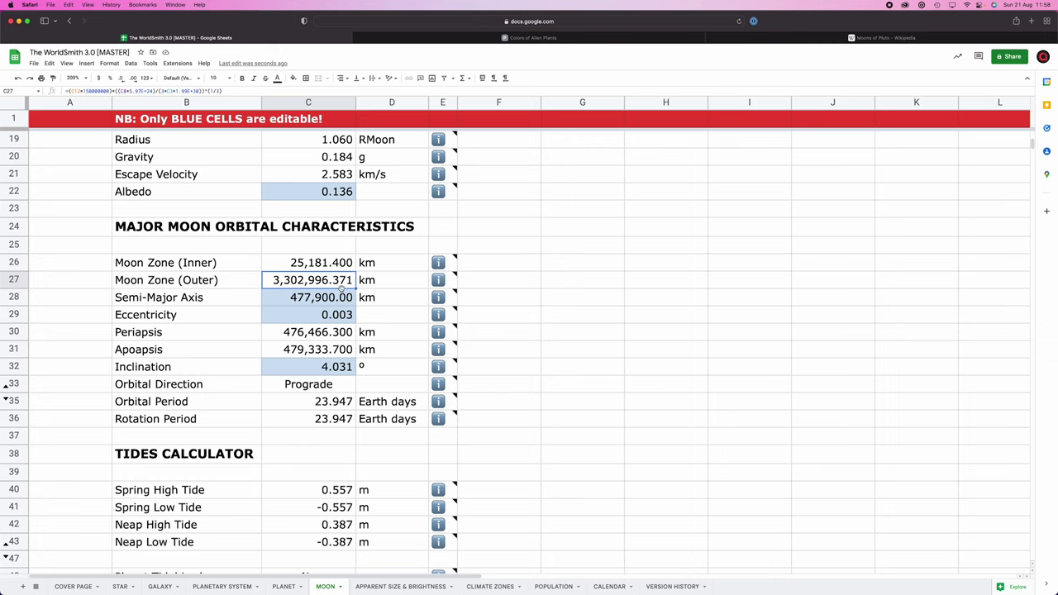
scroll(398, 280, up, 3)
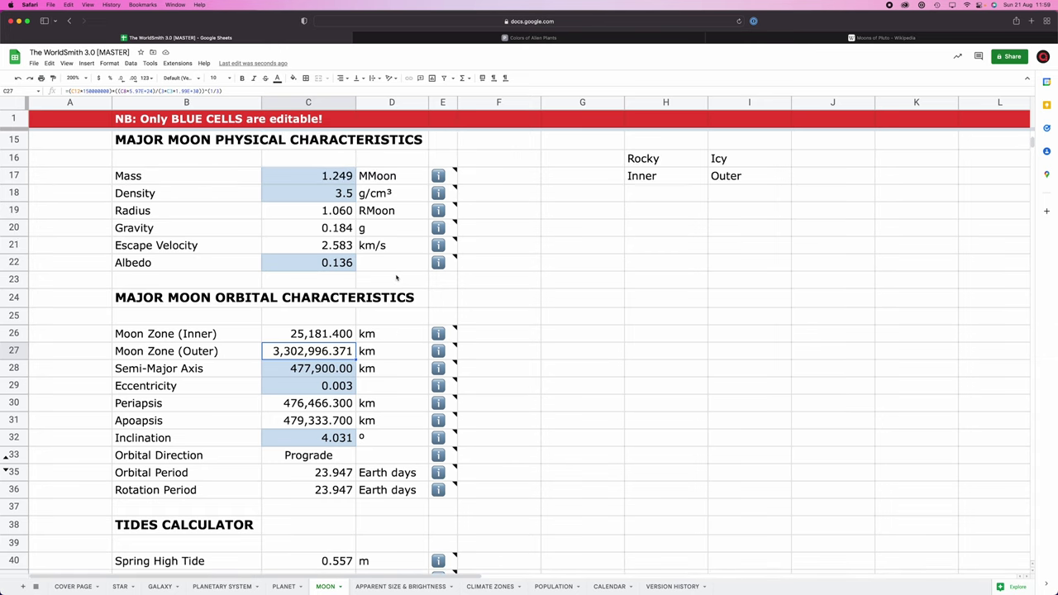
- Set the Star Mass to 1.2206 Msol in the APPARENT SIZE & BRIGHTNESS sheet
click(385, 588)
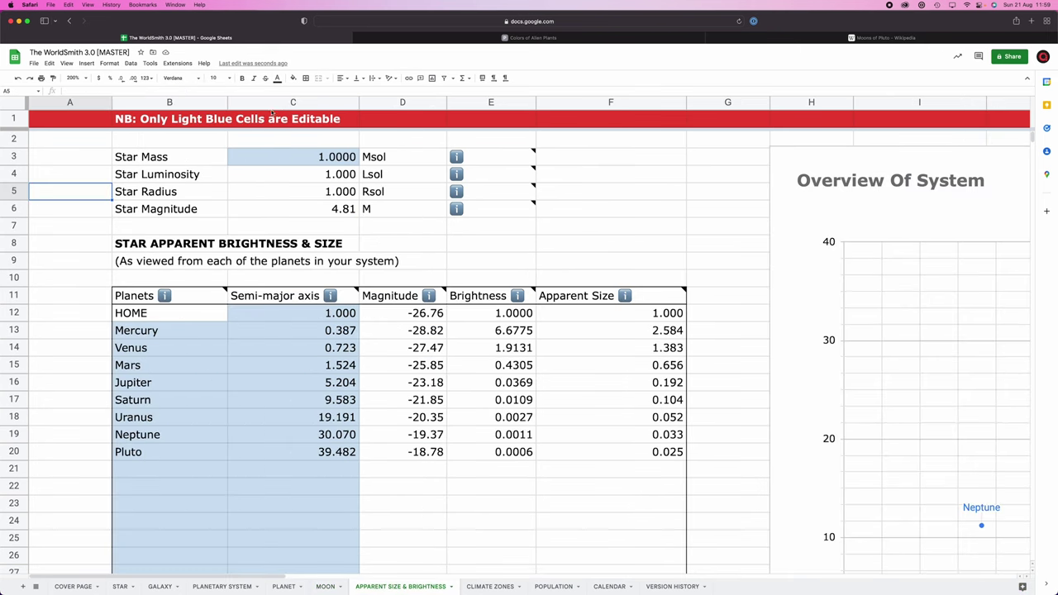
click(289, 157)
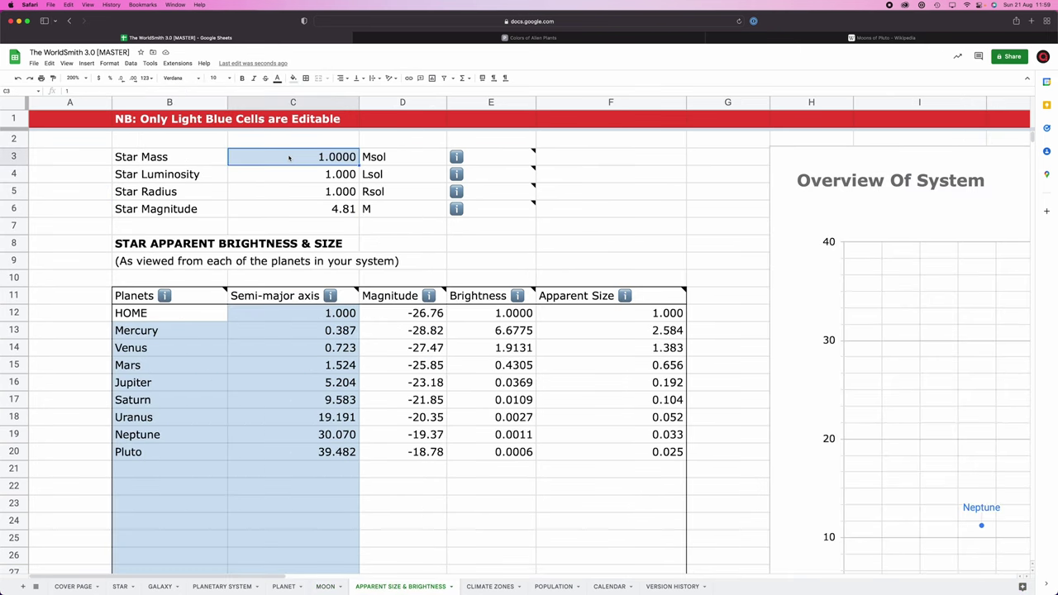
key(BackSpace)
text(1.2206)
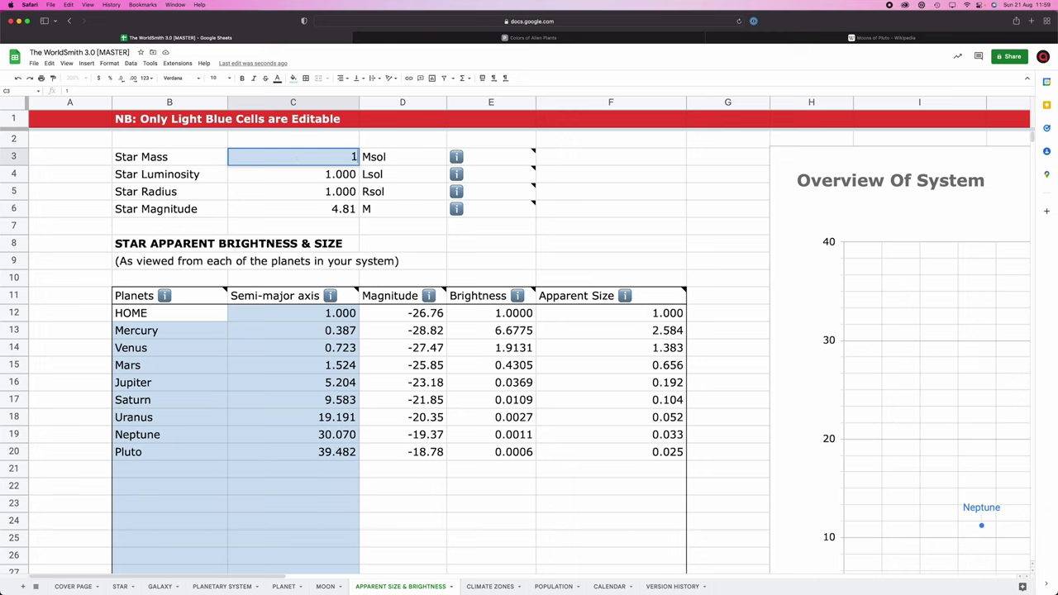
key(Return)
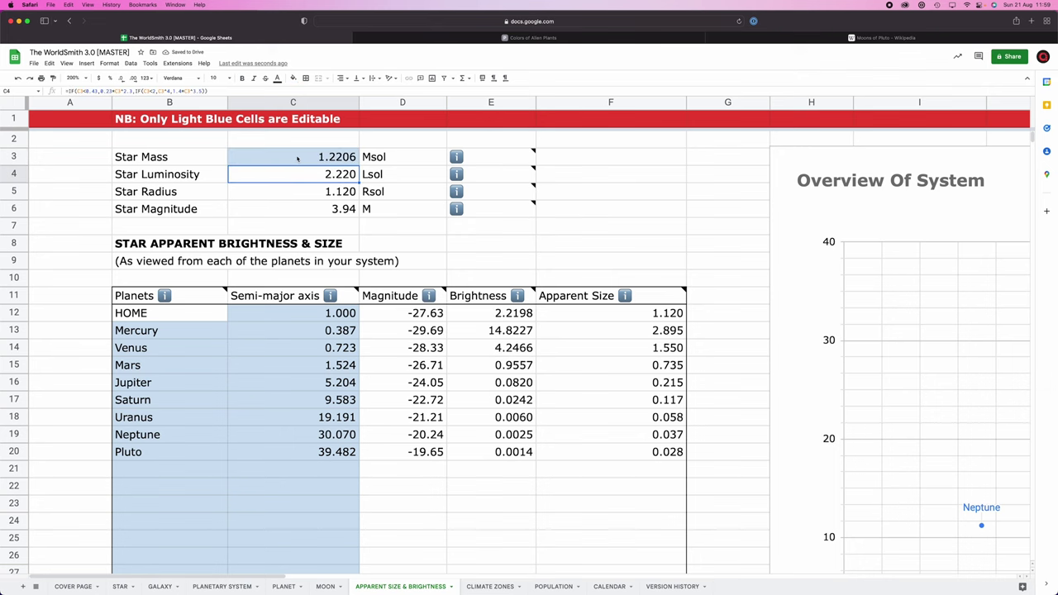
- Set the HOME planet's semi-major axis to 1.69 in the star apparent brightness table and check the star's Apparent Size from there
scroll(132, 312, down, 1)
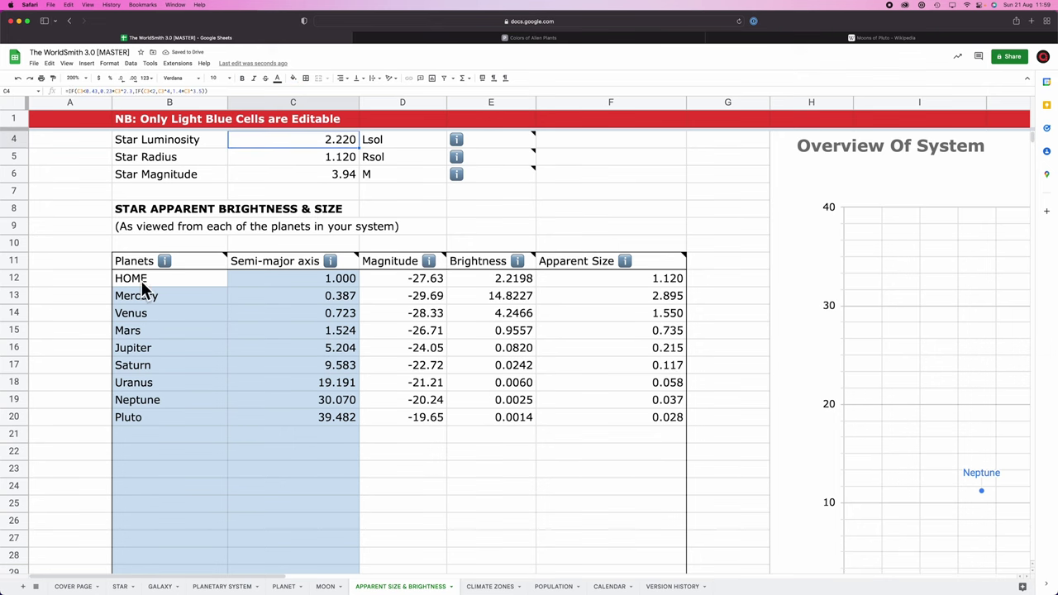
click(302, 283)
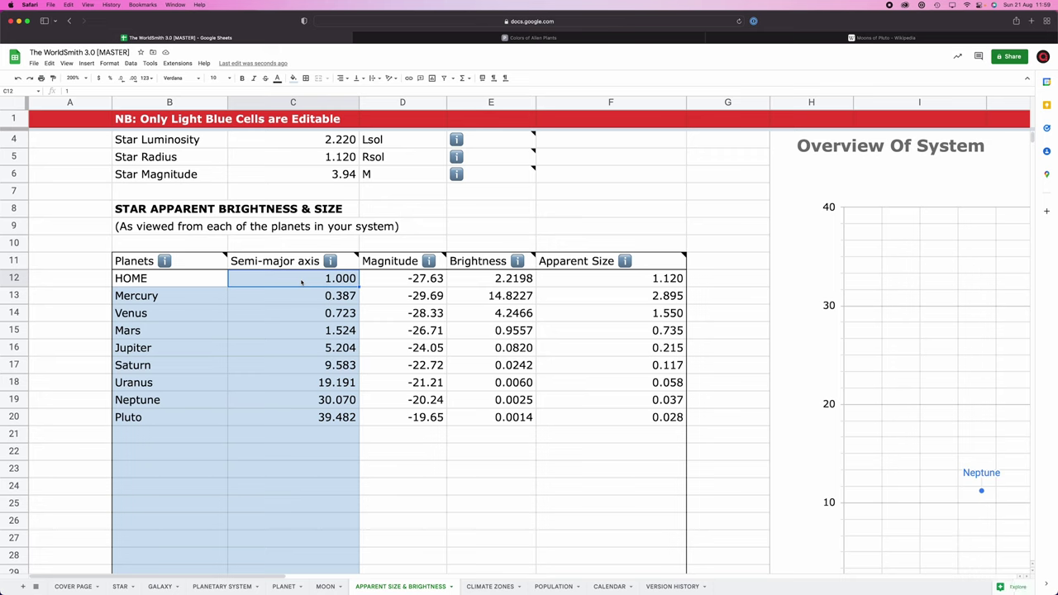
text(1.69)
key(Return)
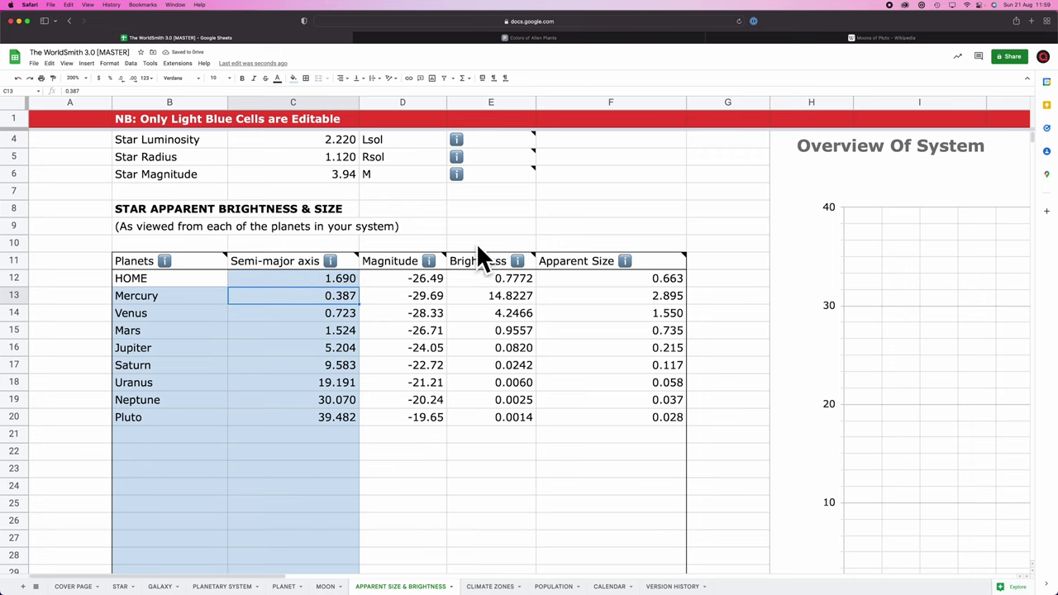
click(590, 285)
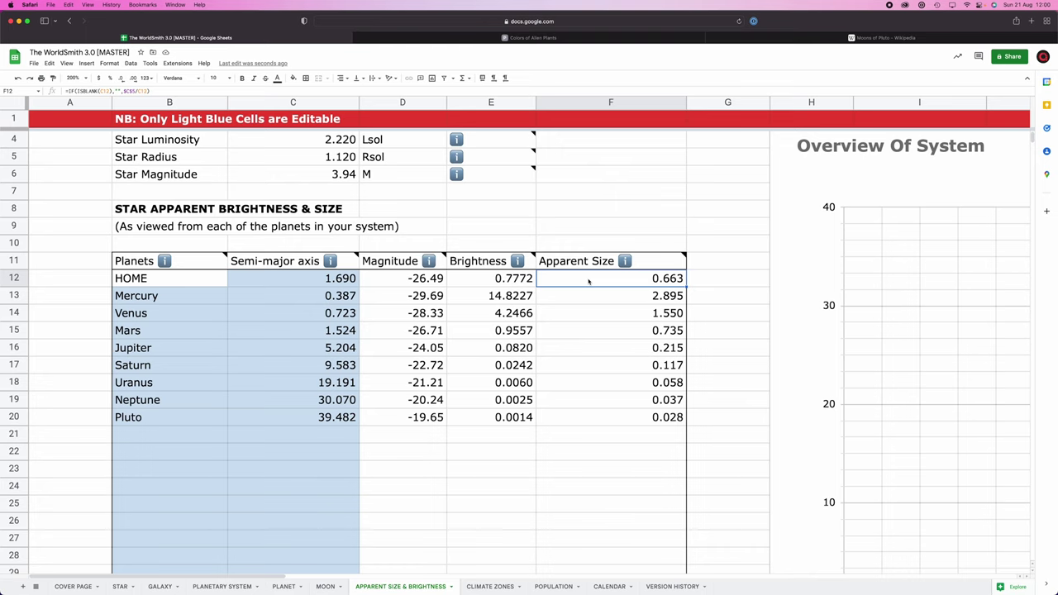
- In the moon apparent size and brightness section, set Semi-Major Axis to 477,900 km and Radius to 1.06 Rmoon
scroll(554, 330, down, 15)
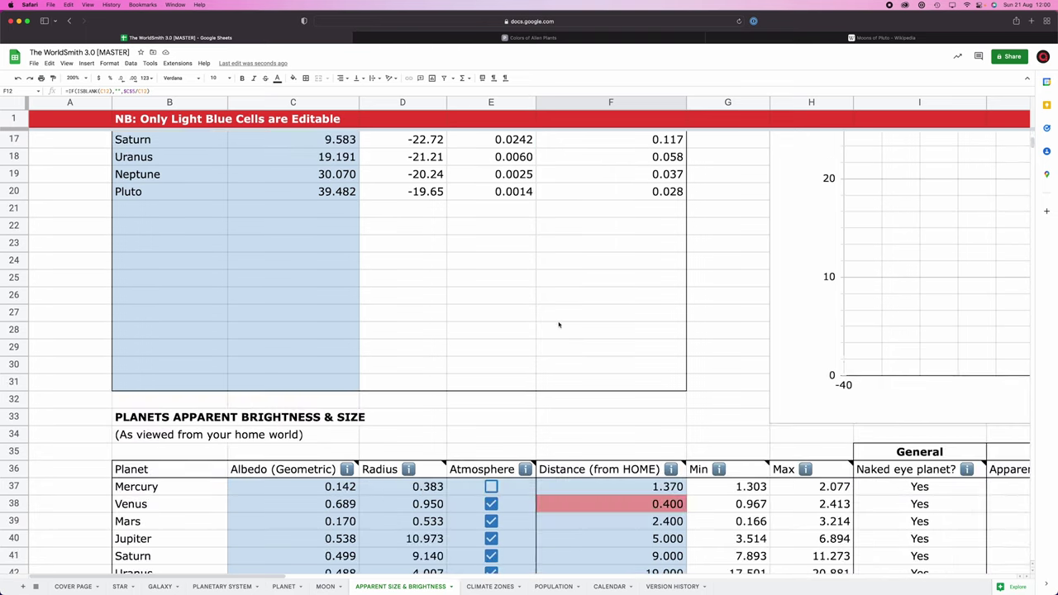
scroll(559, 325, down, 1)
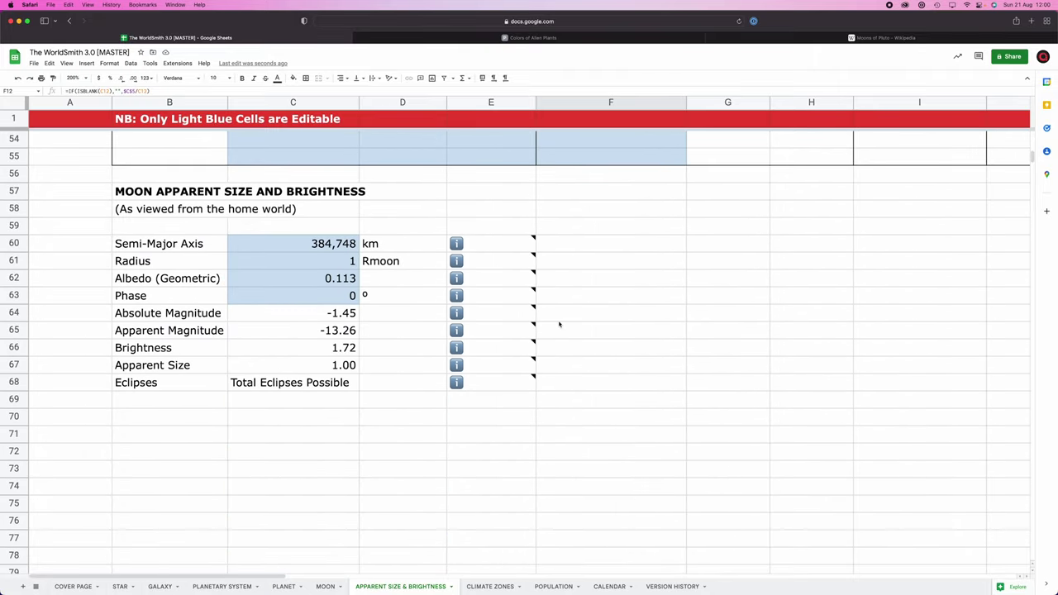
scroll(559, 324, down, 1)
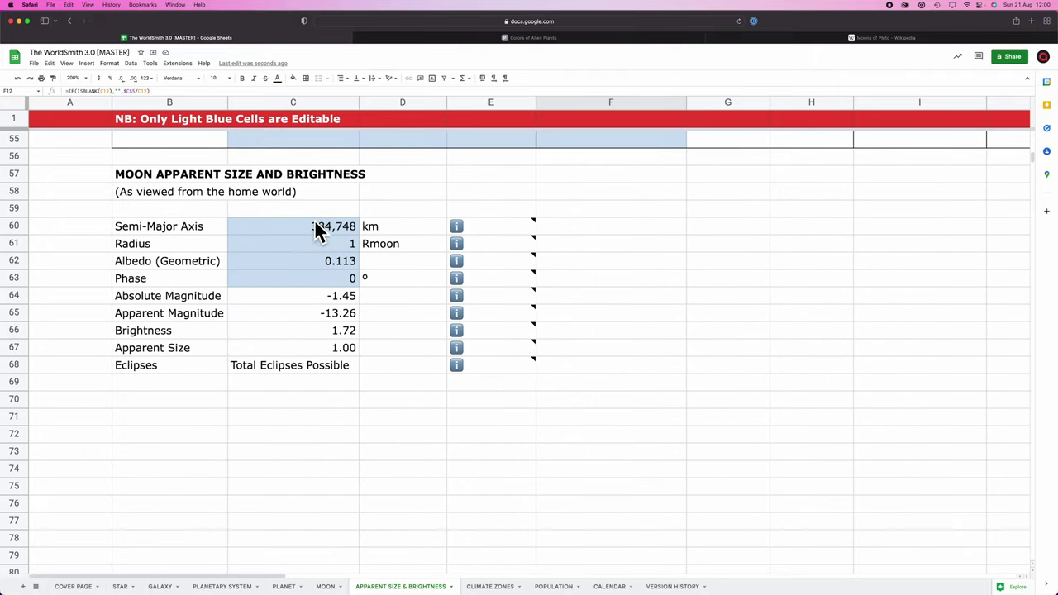
click(320, 225)
key(Delete)
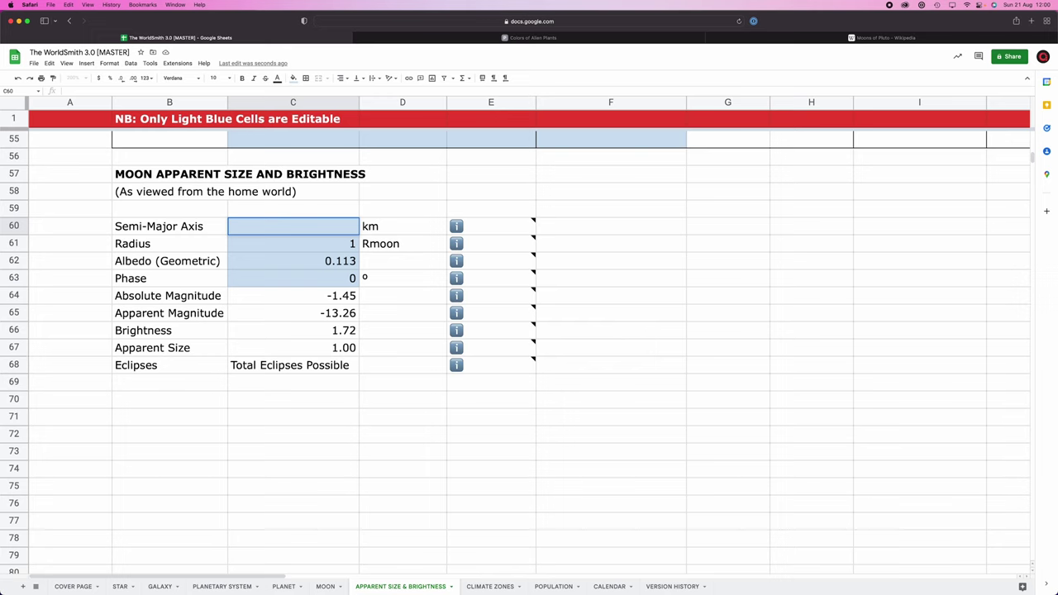
text(477900)
click(336, 243)
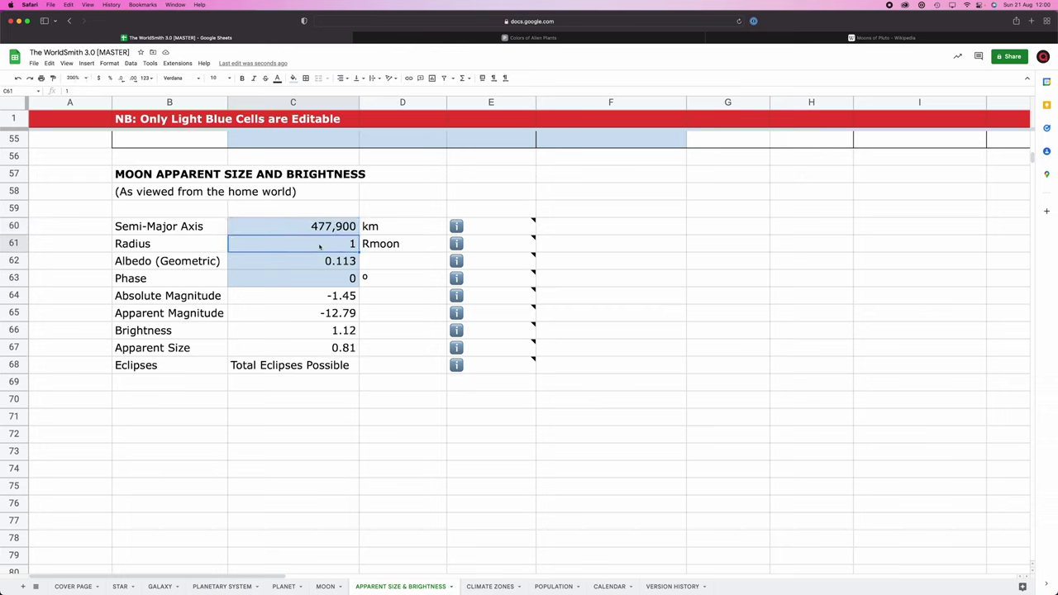
text(1.06)
key(Return)
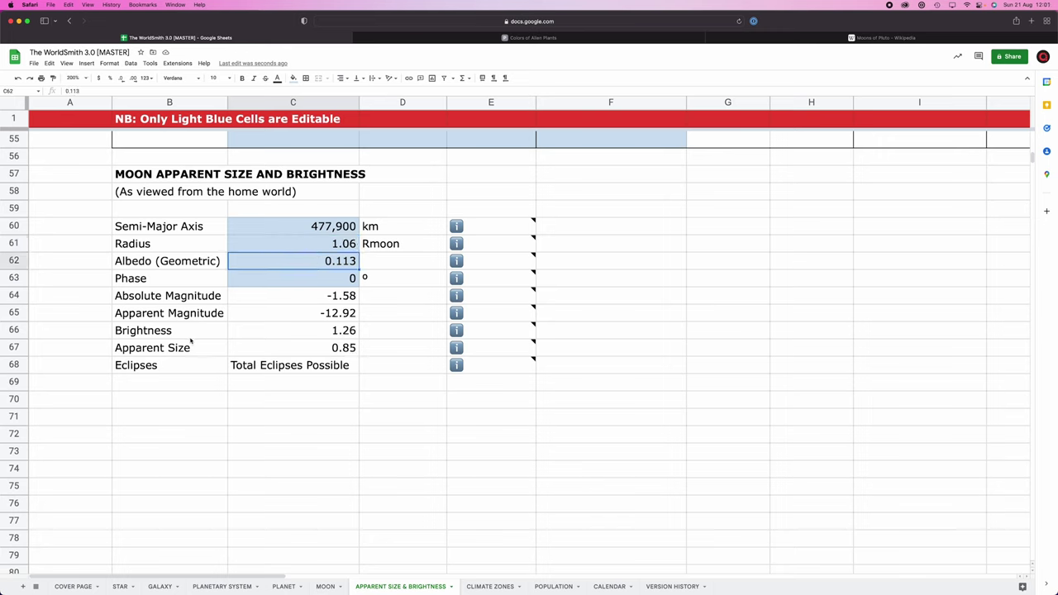
- Examine the moon's Brightness and Apparent Size, and return to the star's apparent size table
click(190, 335)
click(162, 352)
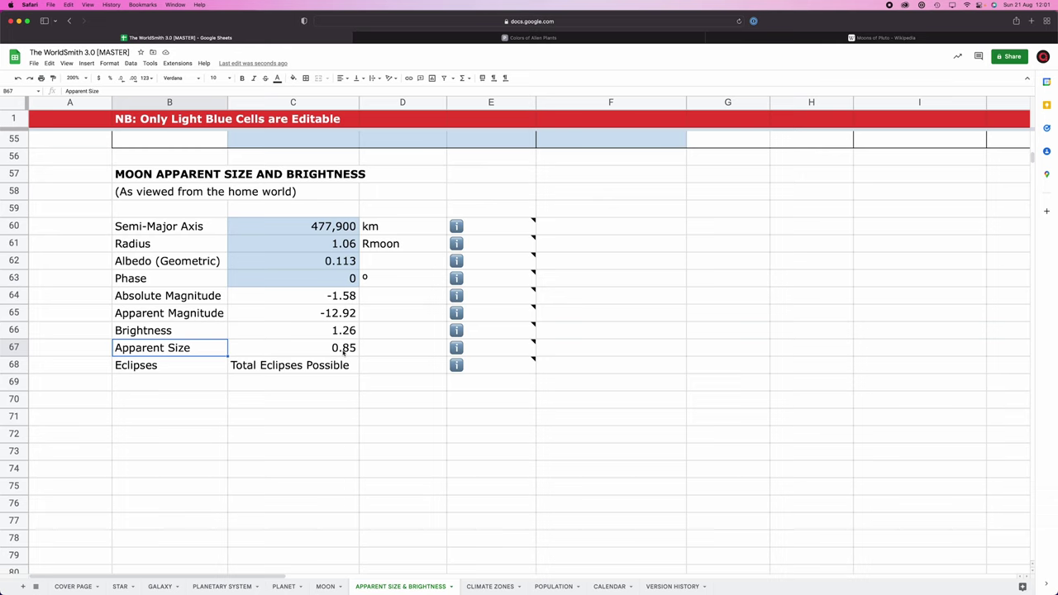
click(310, 351)
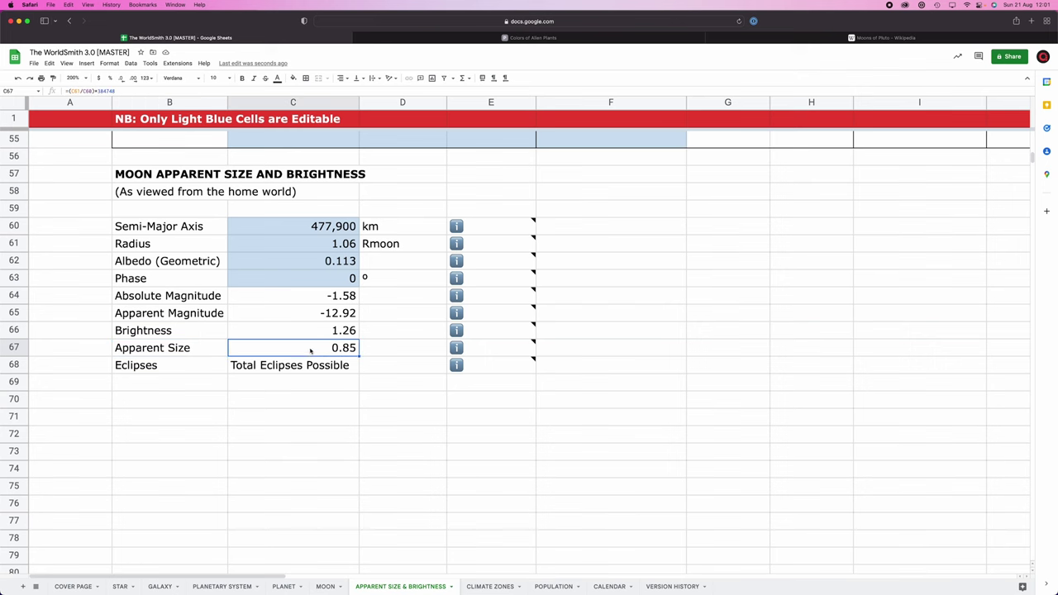
scroll(306, 348, up, 10)
scroll(306, 348, up, 8)
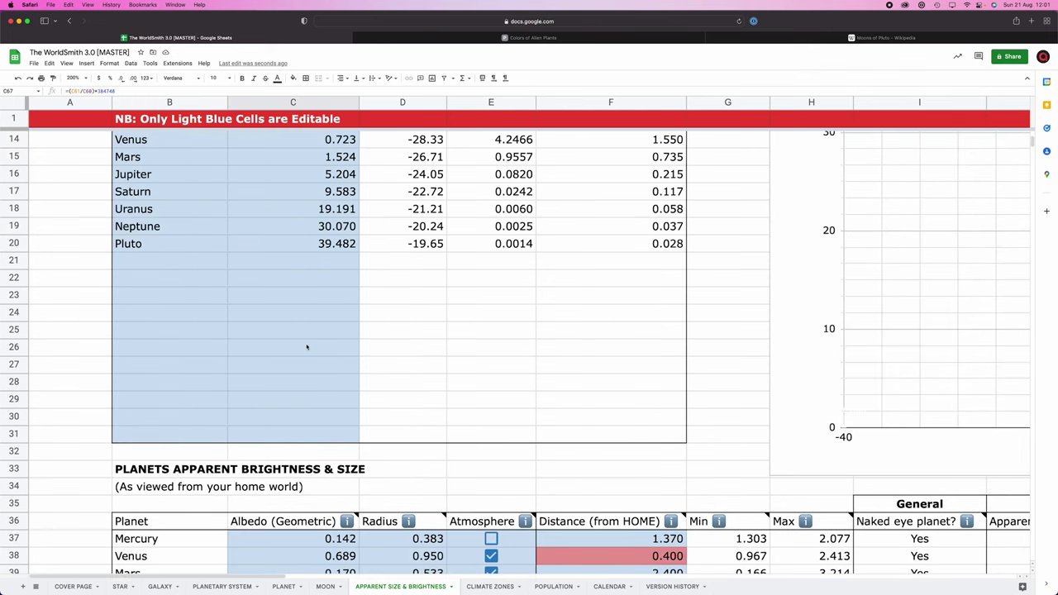
- Compare the star's Apparent Size from HOME with the moon's Apparent Size, and check the moon's Eclipses, Phase and Brightness values
click(660, 228)
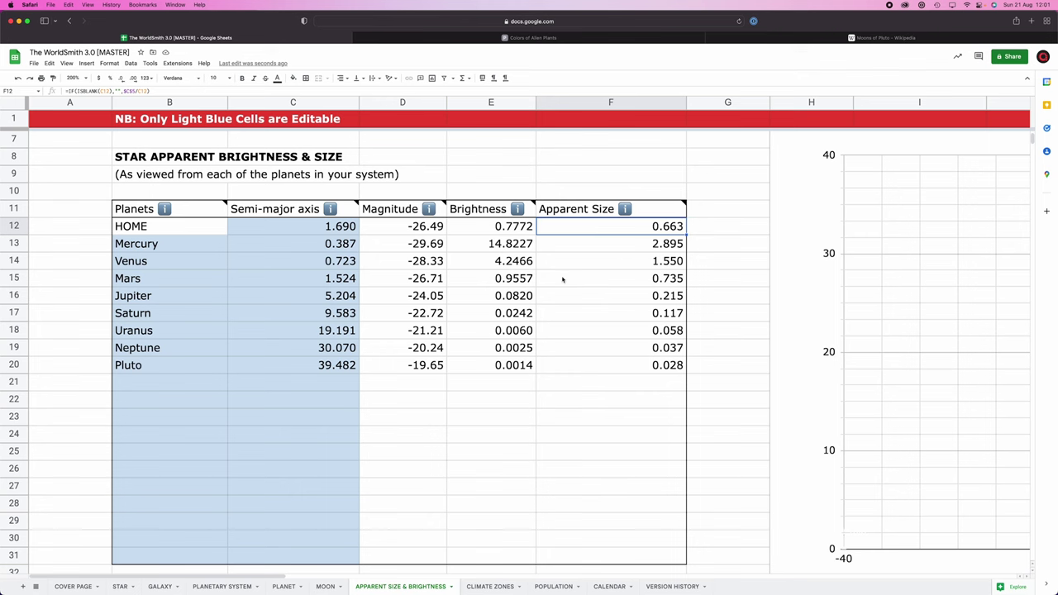
scroll(562, 279, down, 15)
click(304, 334)
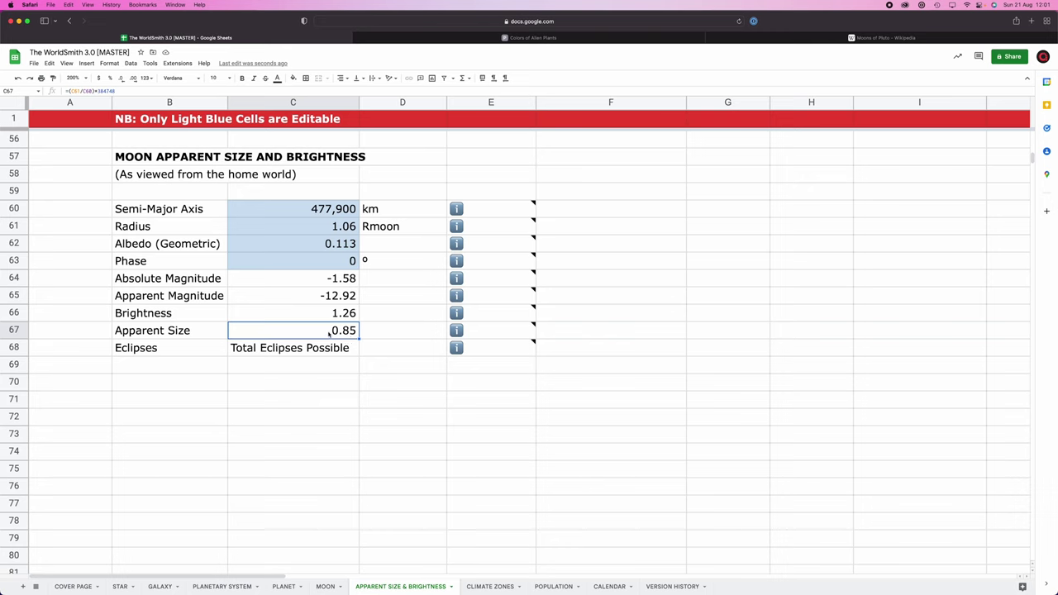
click(301, 348)
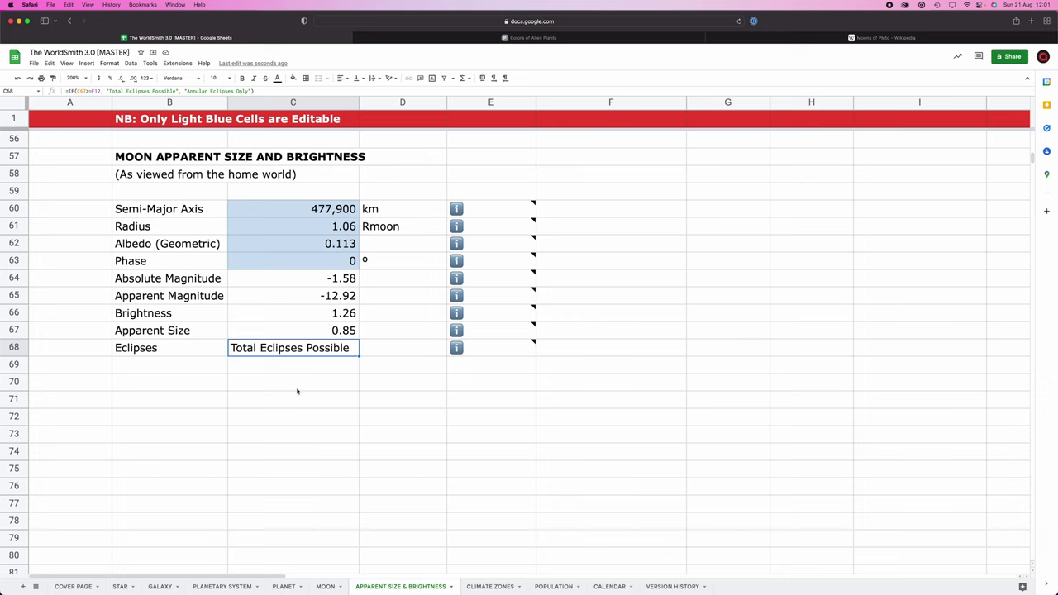
key(Up)
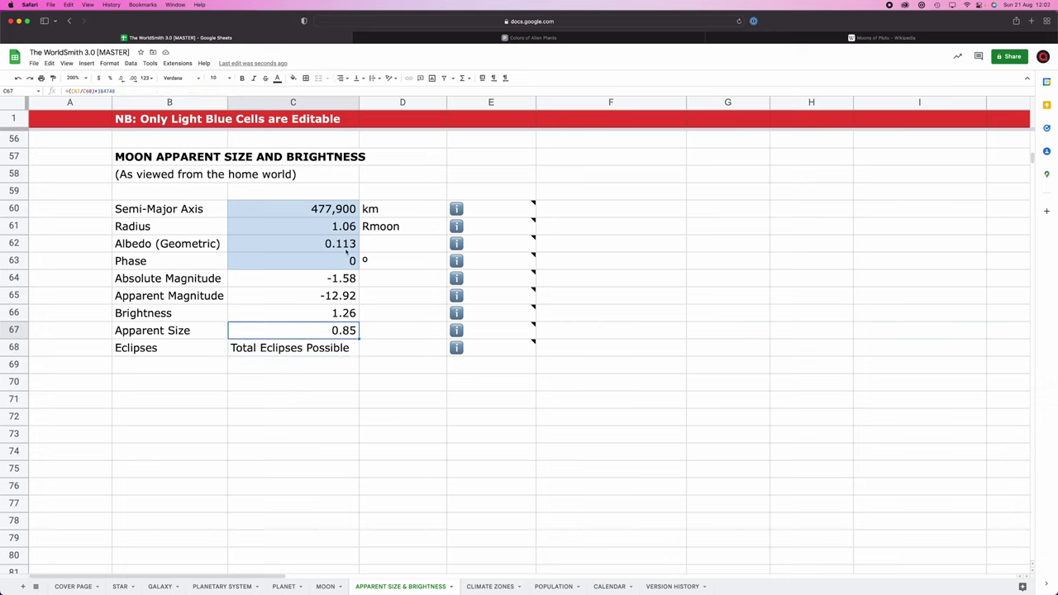
click(293, 262)
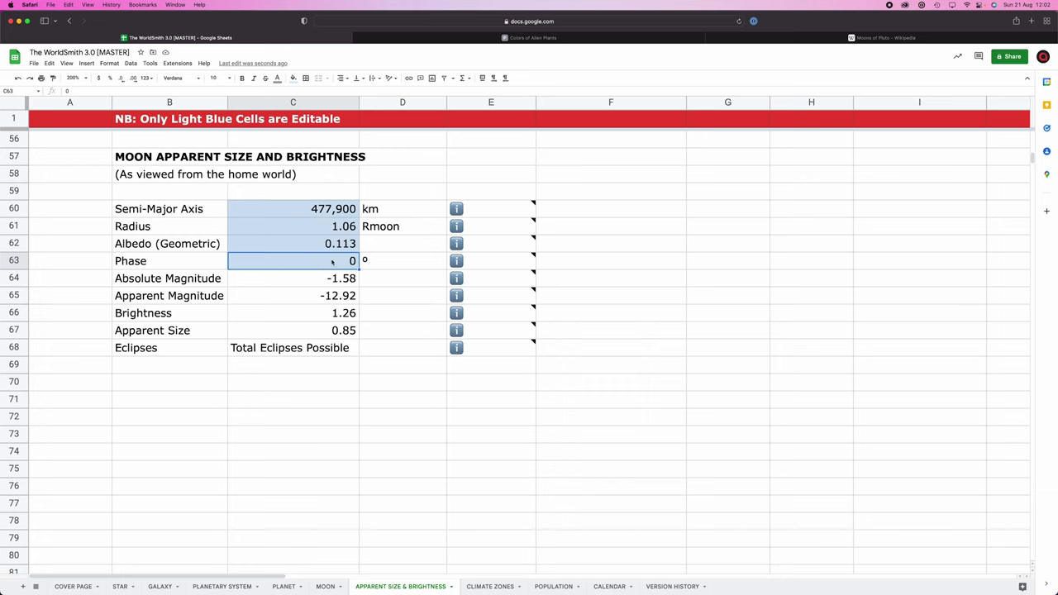
click(304, 318)
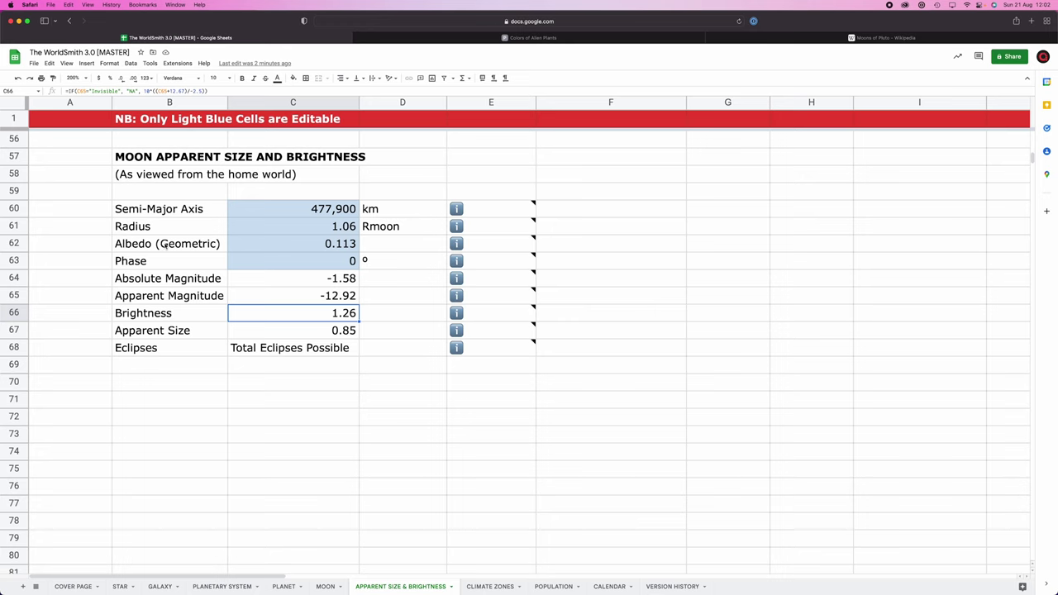
click(328, 243)
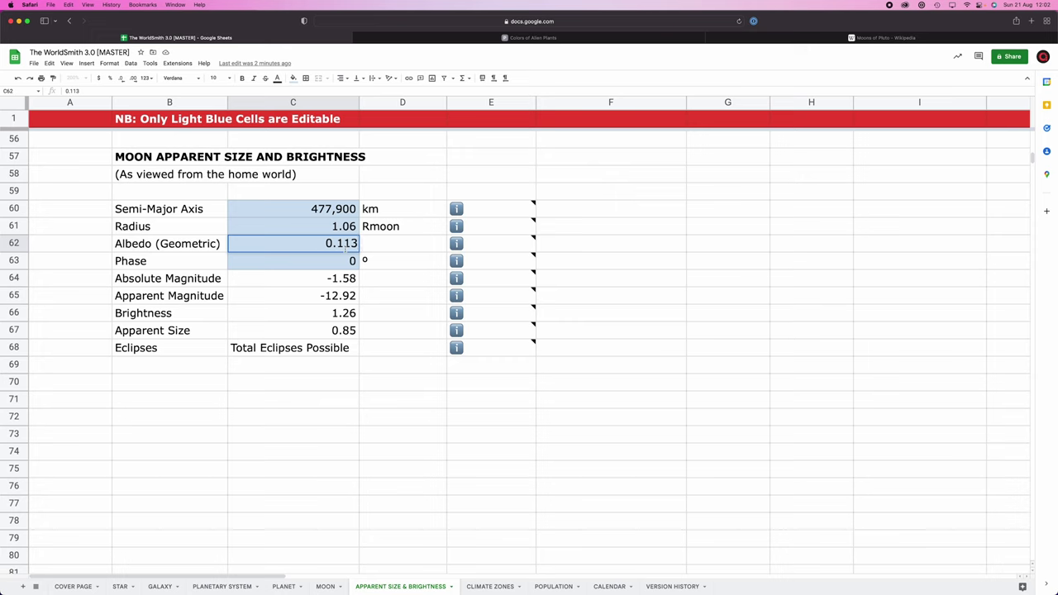
key(BackSpace)
text(3)
key(Return)
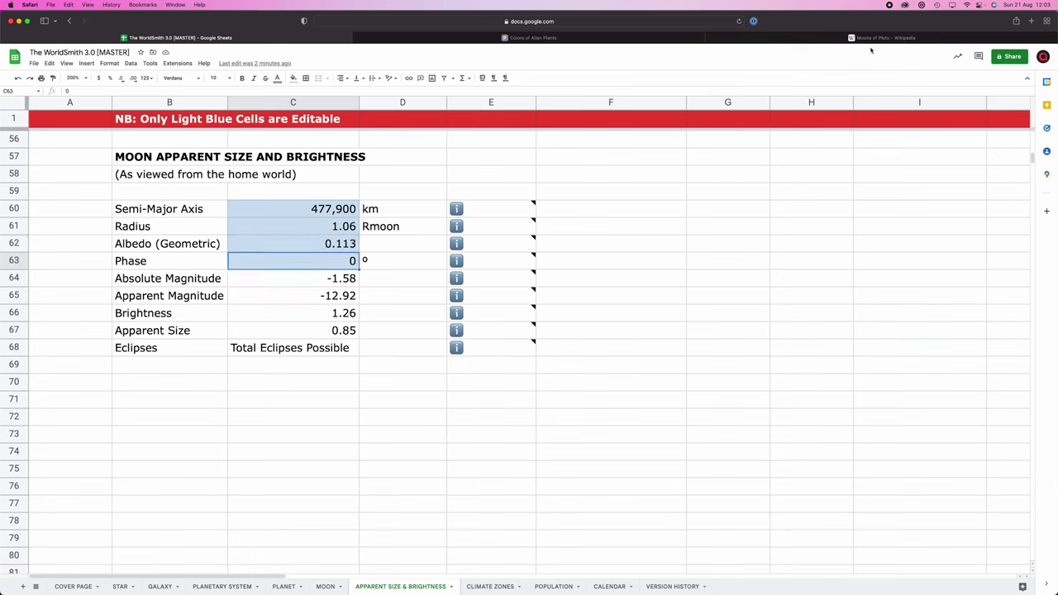
- Switch to the Wikipedia page, search for Mercury and open the Mercury (planet) article
click(877, 37)
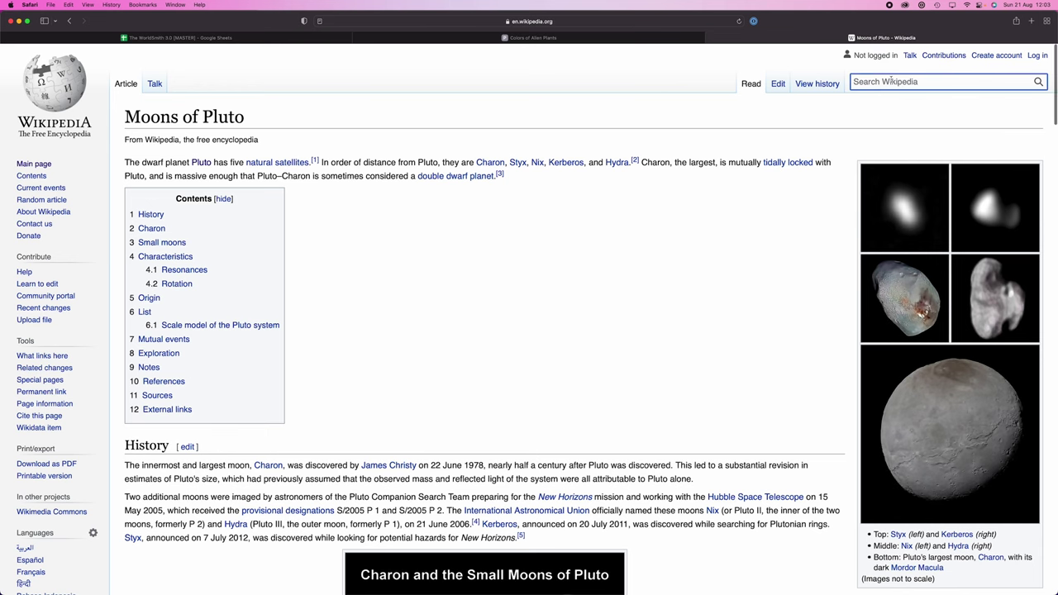
text(Mercury)
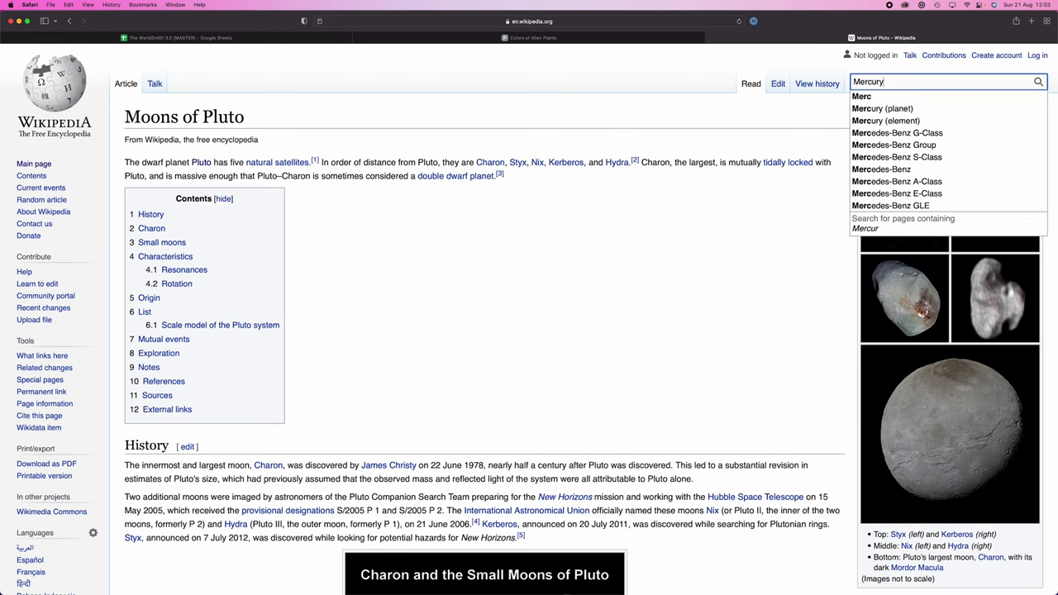
key(Return)
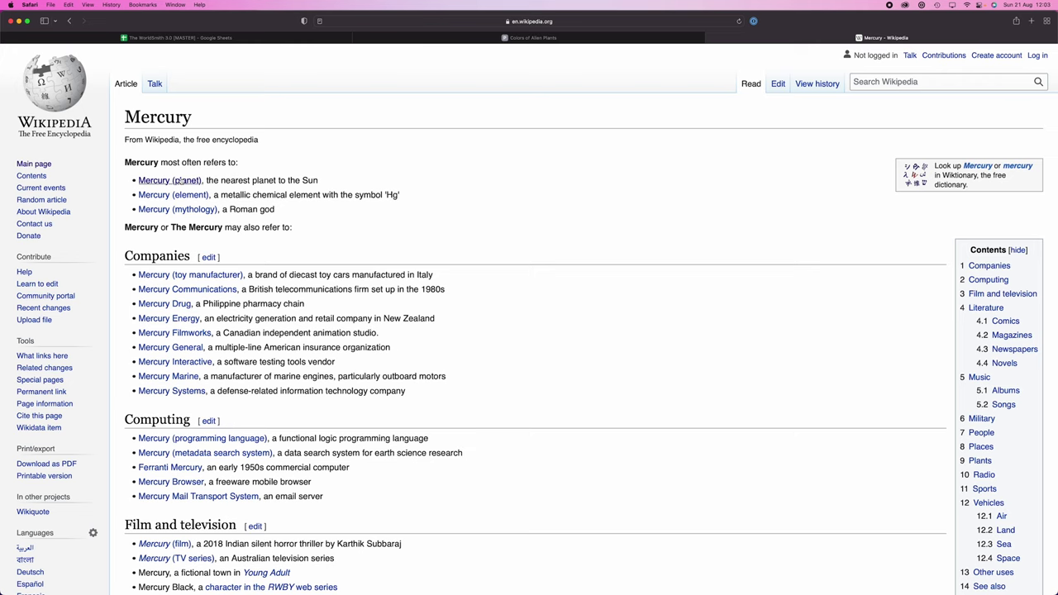
click(178, 181)
- Find Mercury's geometric albedo in the article's physical characteristics and compare it with the moon's Albedo (Geometric) in the spreadsheet
scroll(634, 269, down, 1)
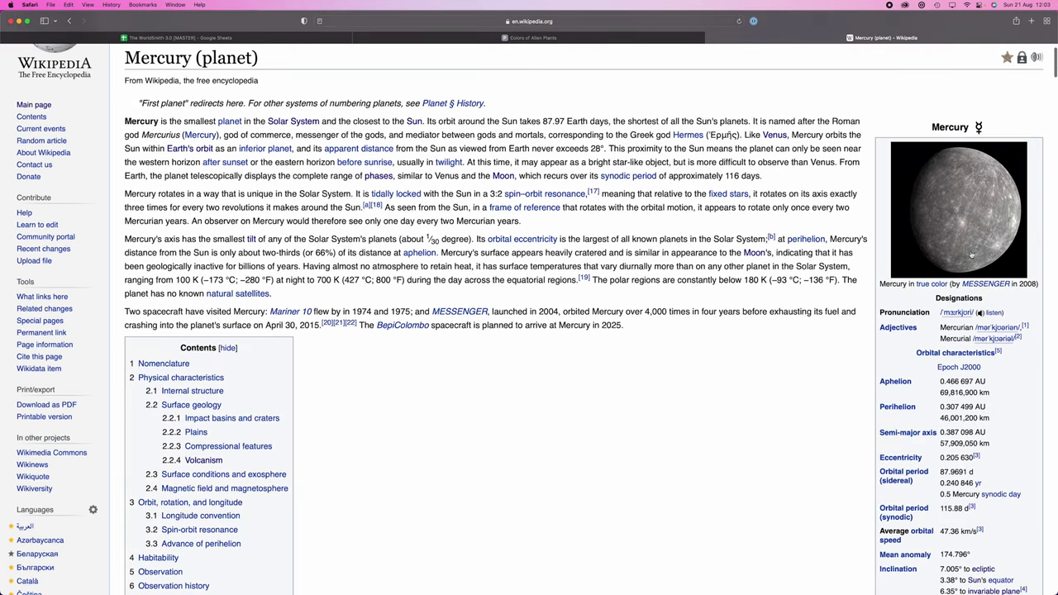
scroll(678, 310, down, 5)
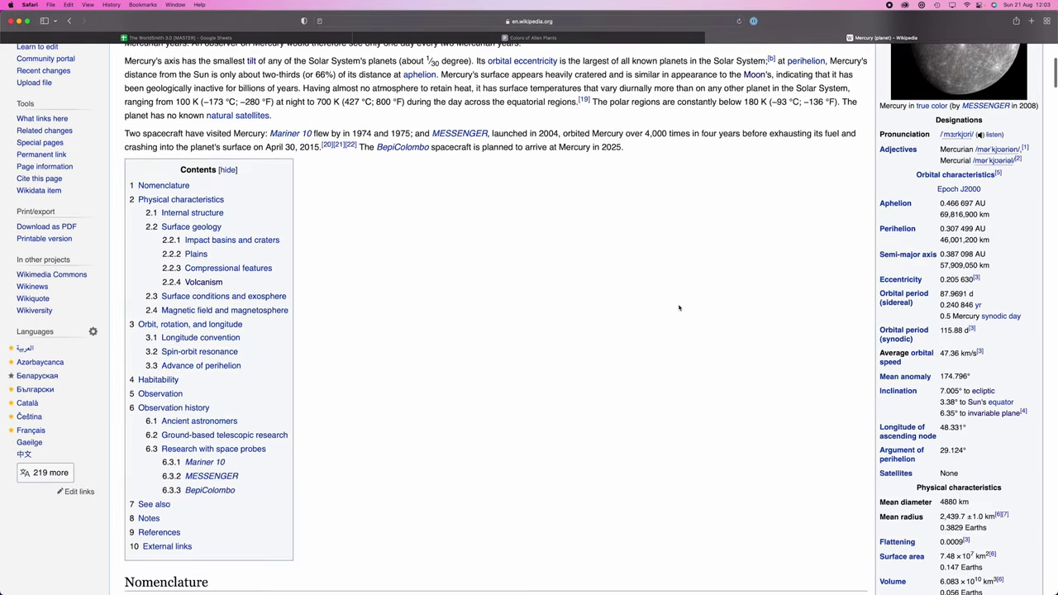
scroll(685, 307, up, 1)
key(super+equal)
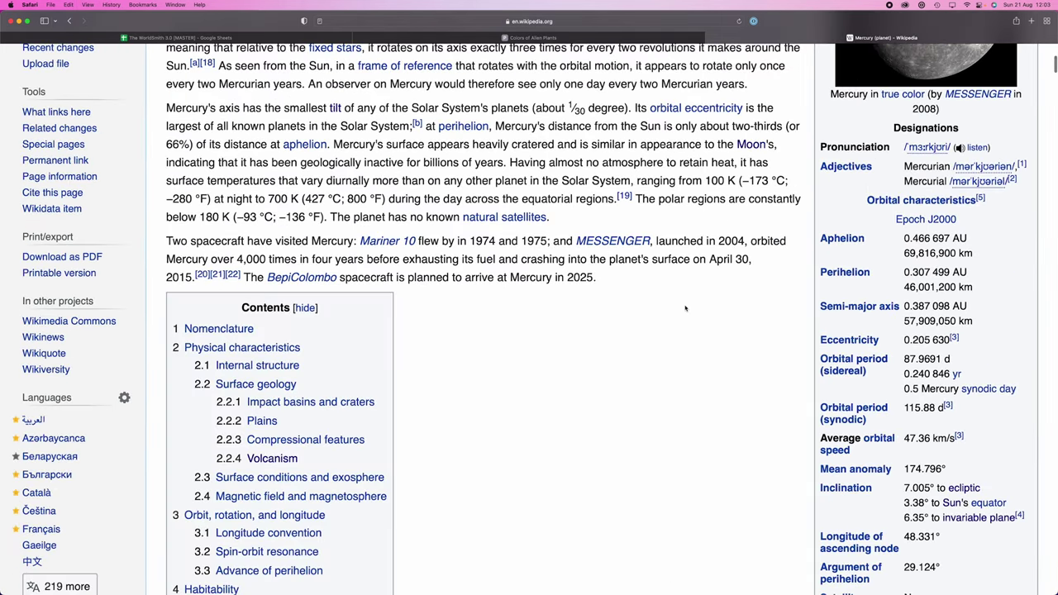
scroll(685, 309, down, 12)
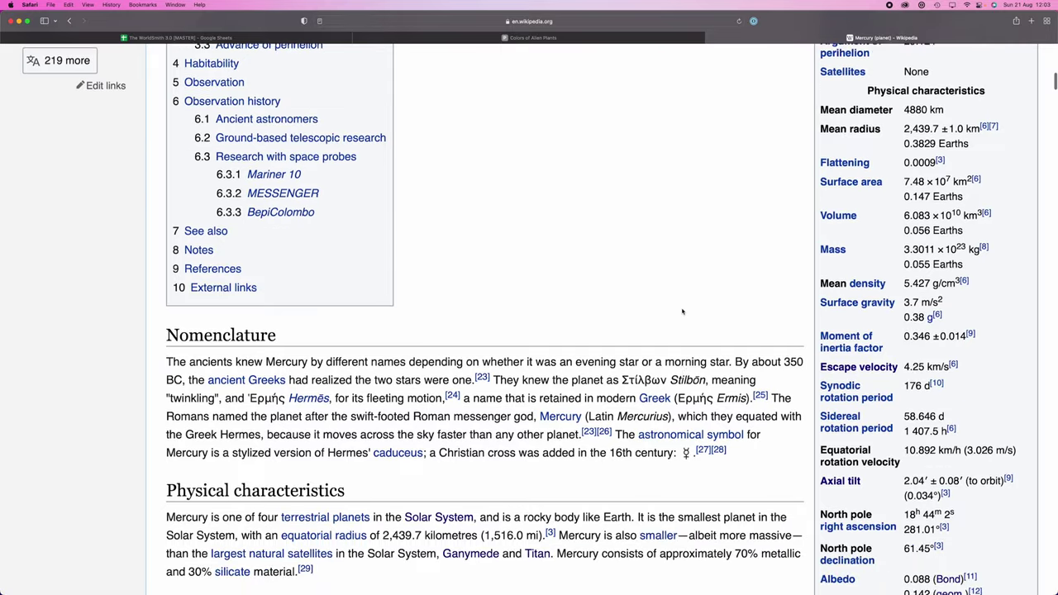
scroll(683, 311, down, 10)
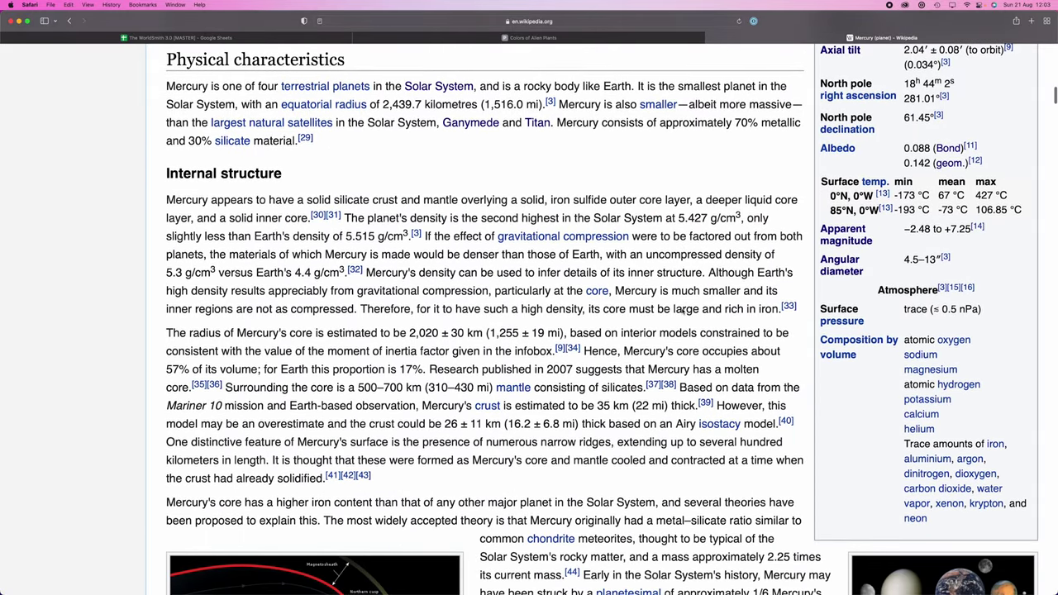
scroll(682, 309, up, 2)
mouse_move(935, 250)
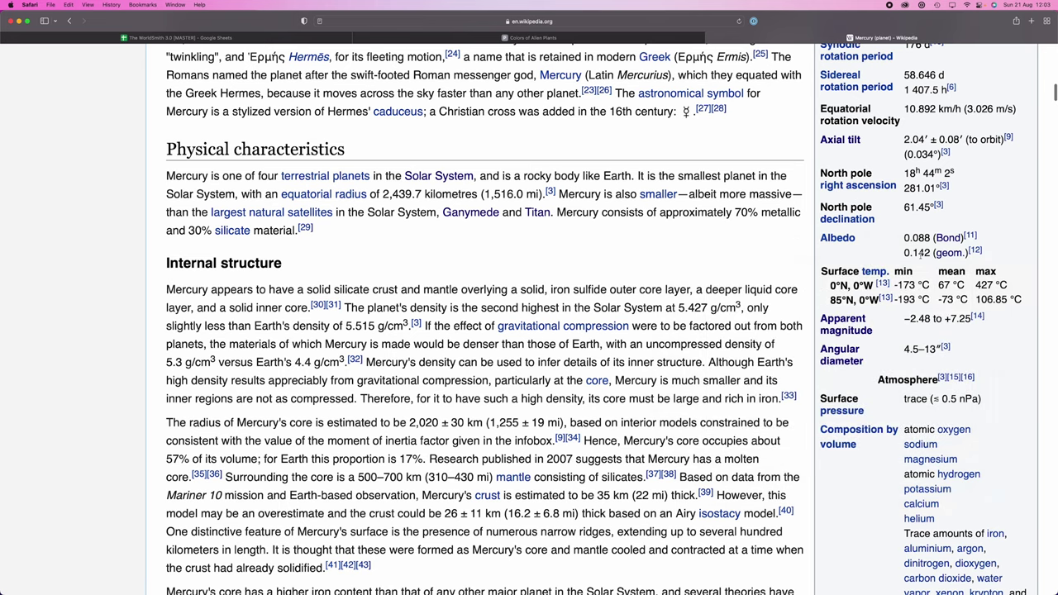
key(ctrl+Tab)
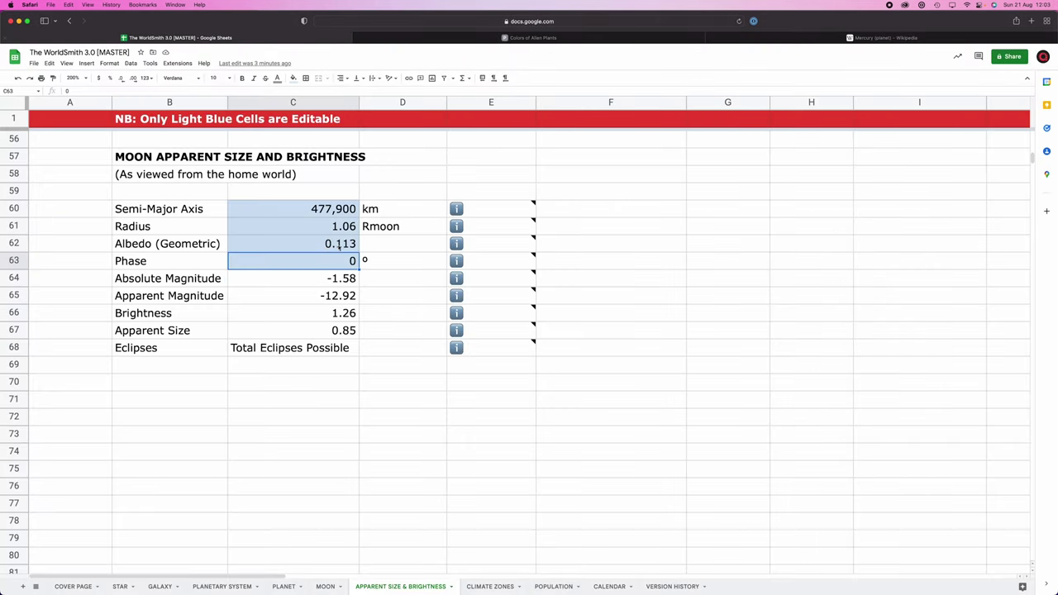
click(882, 37)
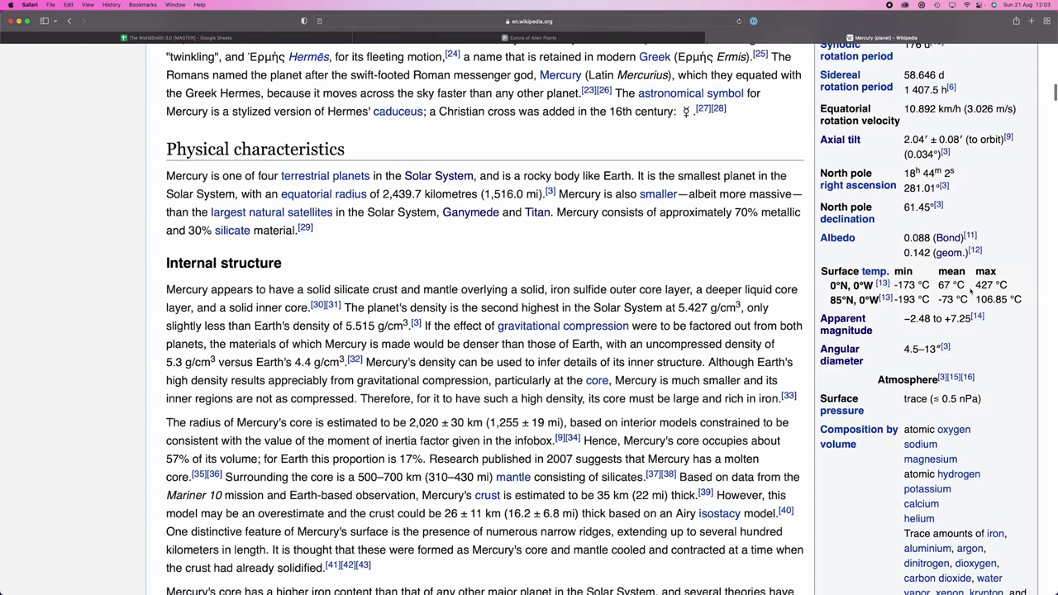
- Back in the WorldSmith spreadsheet, set the moon's Albedo (Geometric) to 0.124
click(178, 38)
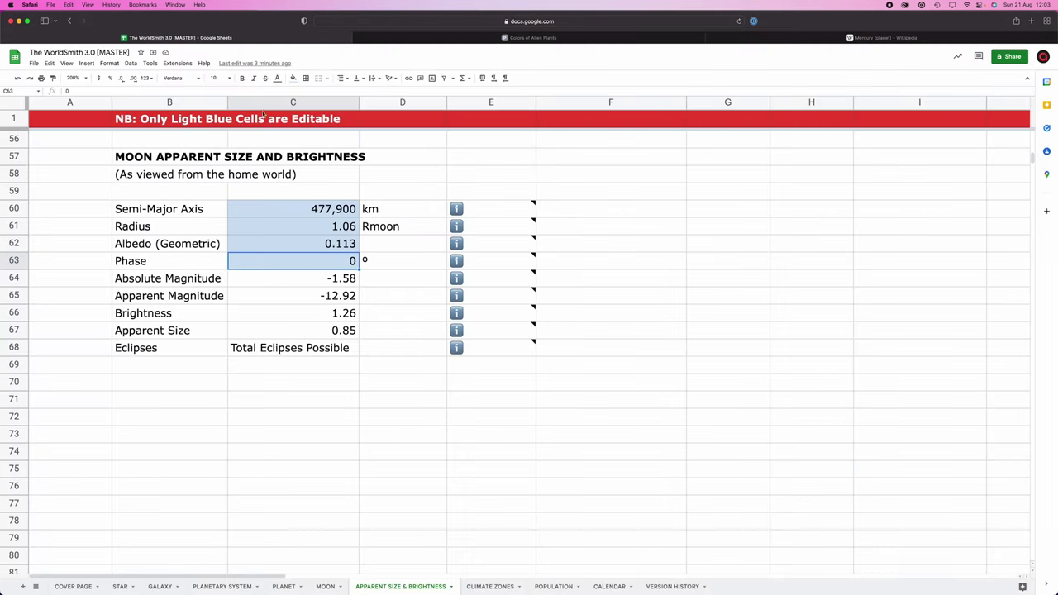
click(339, 244)
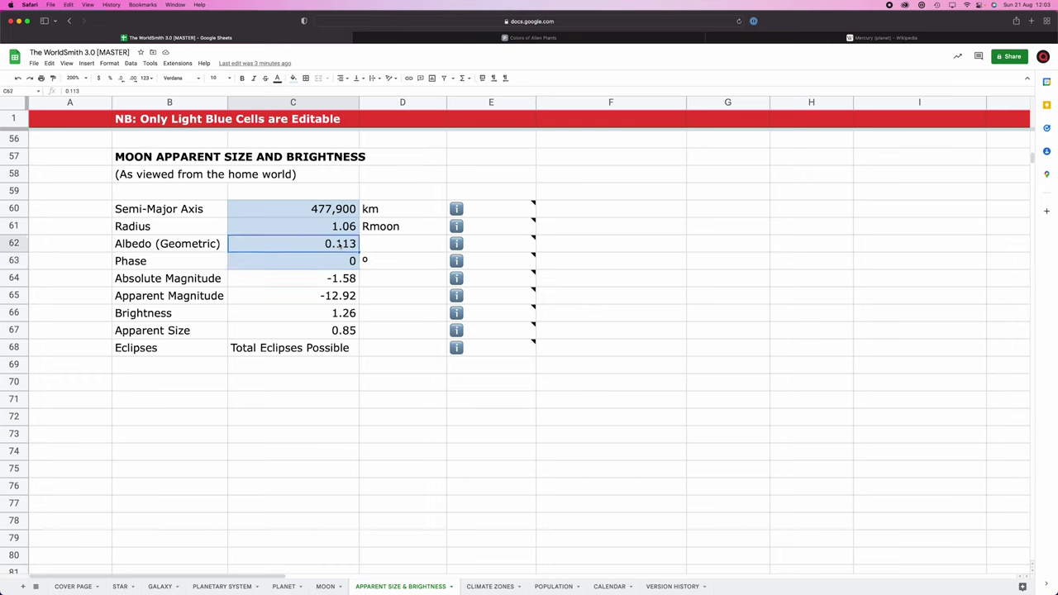
text(0.125)
key(BackSpace)
text(4)
key(Return)
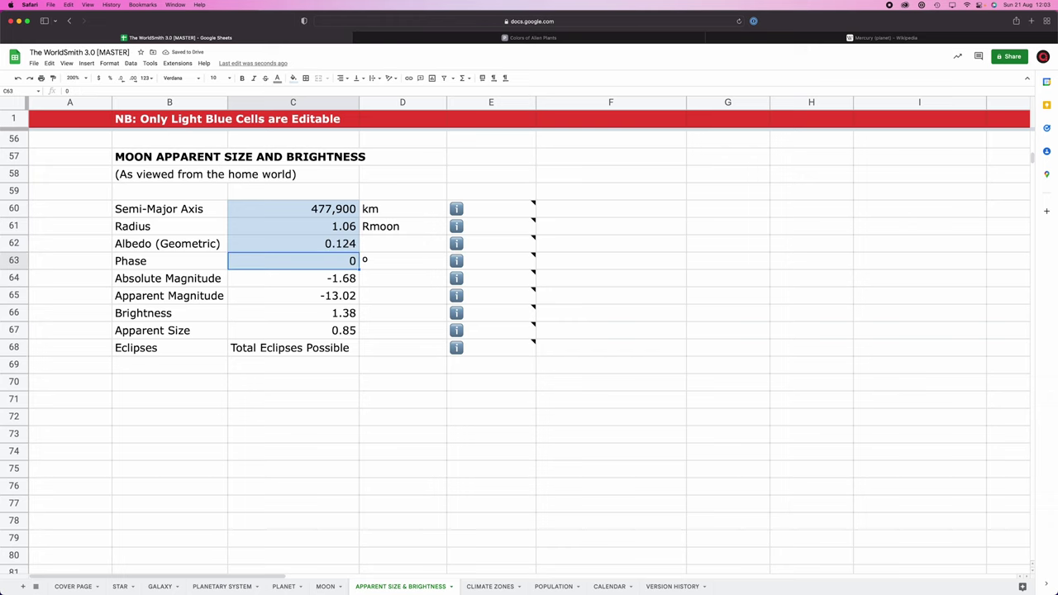
- Compare the photo in Wikipedia's Mercury (planet) article with the one in the Moon article
click(837, 39)
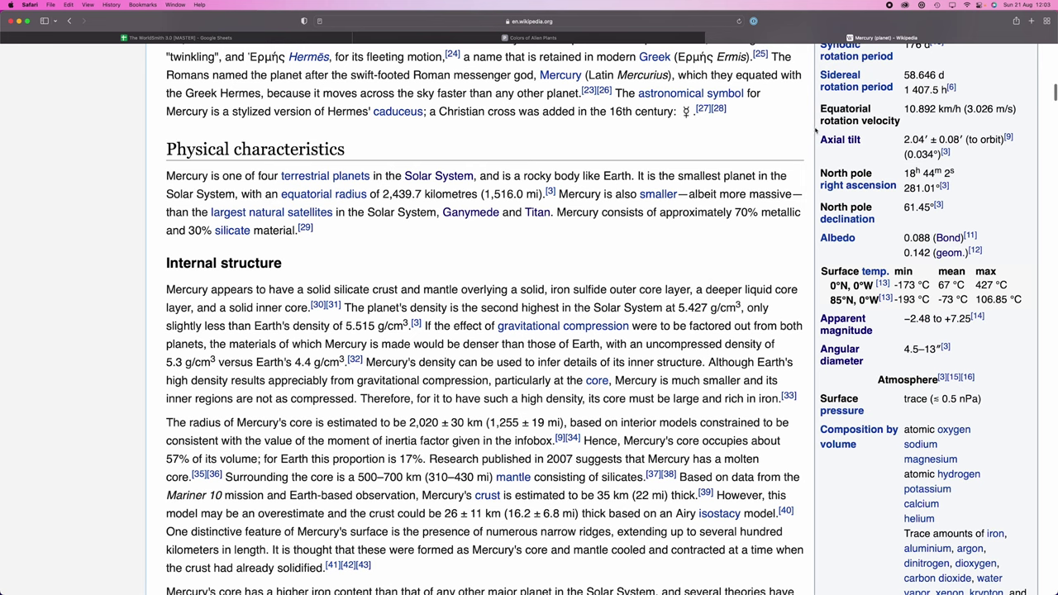
scroll(821, 144, up, 15)
scroll(821, 145, up, 3)
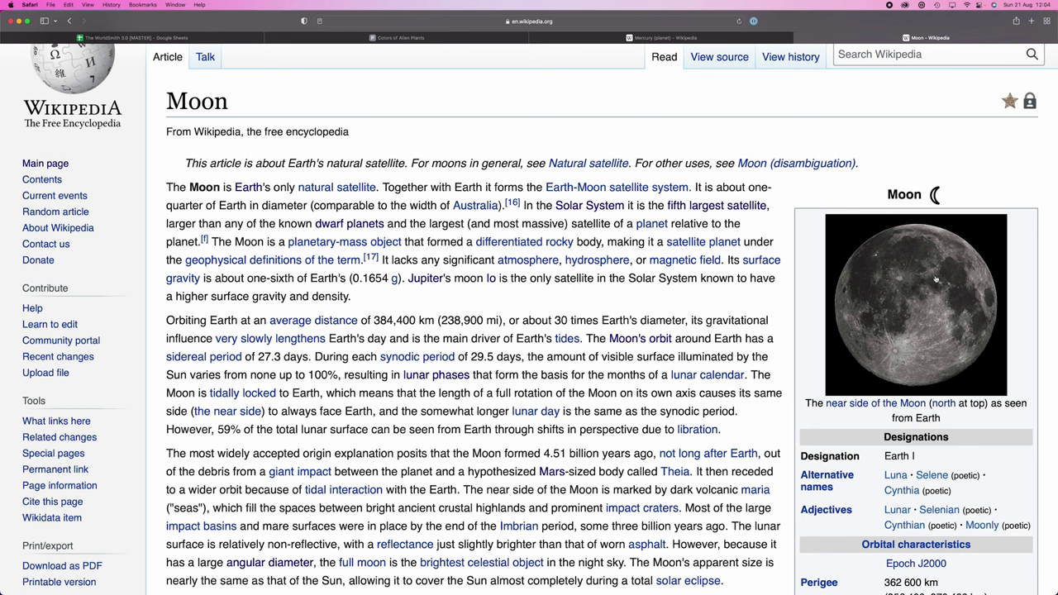
key(ctrl+shift+Tab)
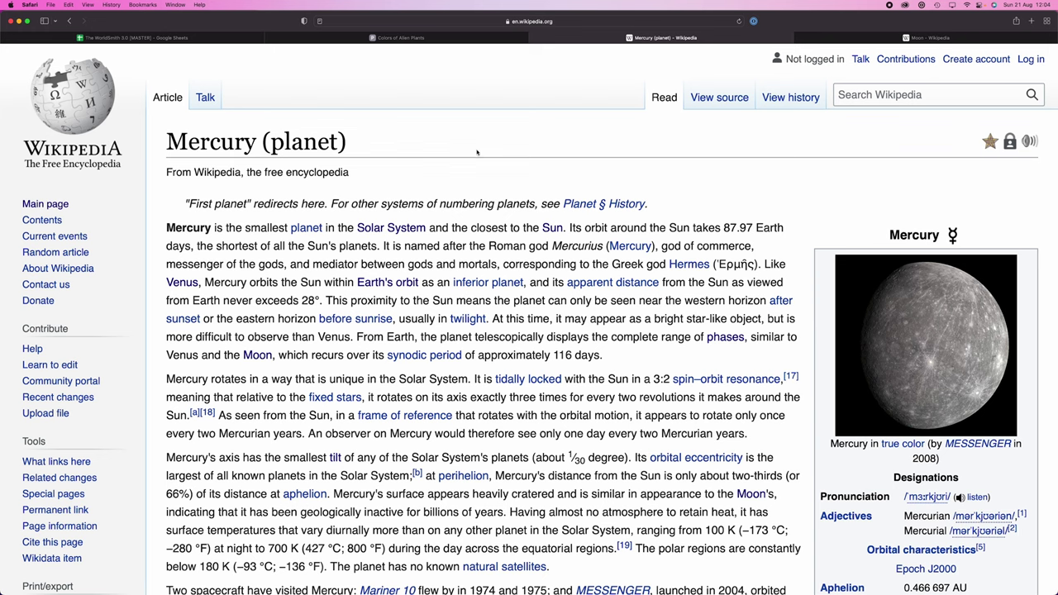
- Return to the WorldSmith spreadsheet, review the moon's albedo and Brightness, and read the note explaining the star's Brightness column
click(232, 41)
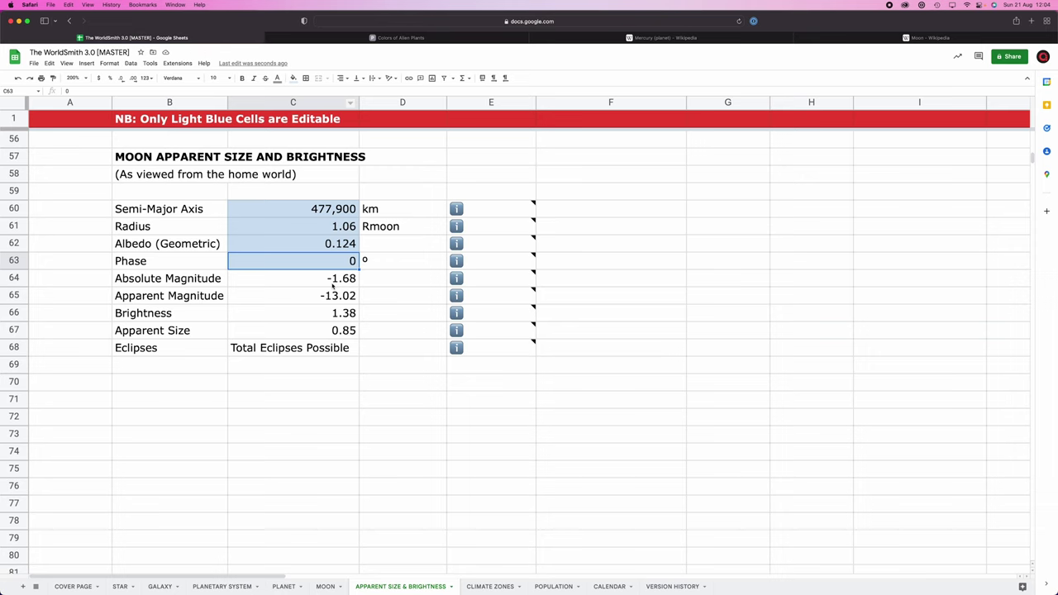
click(328, 244)
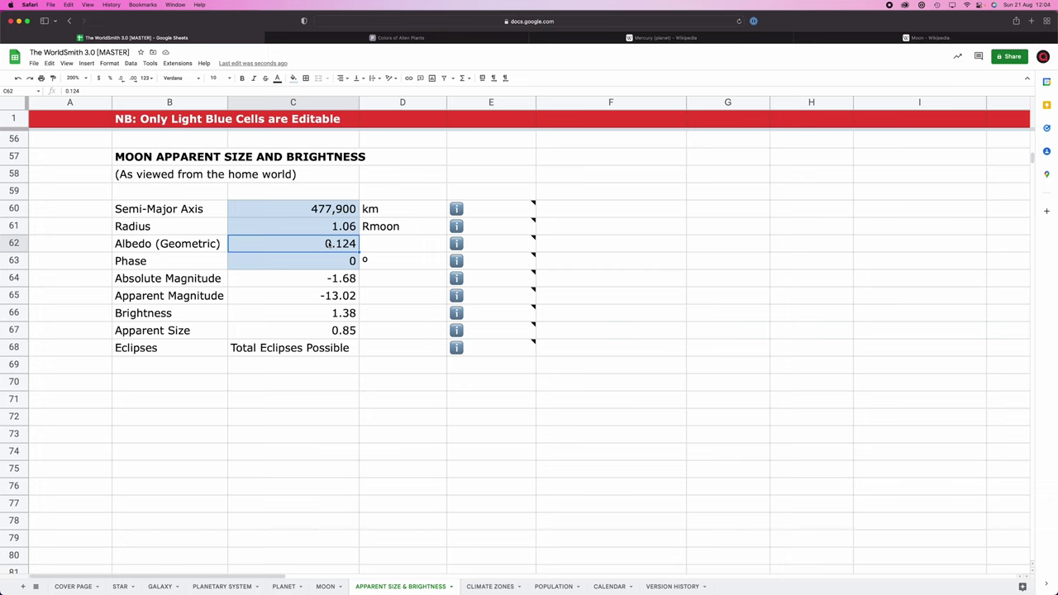
click(325, 318)
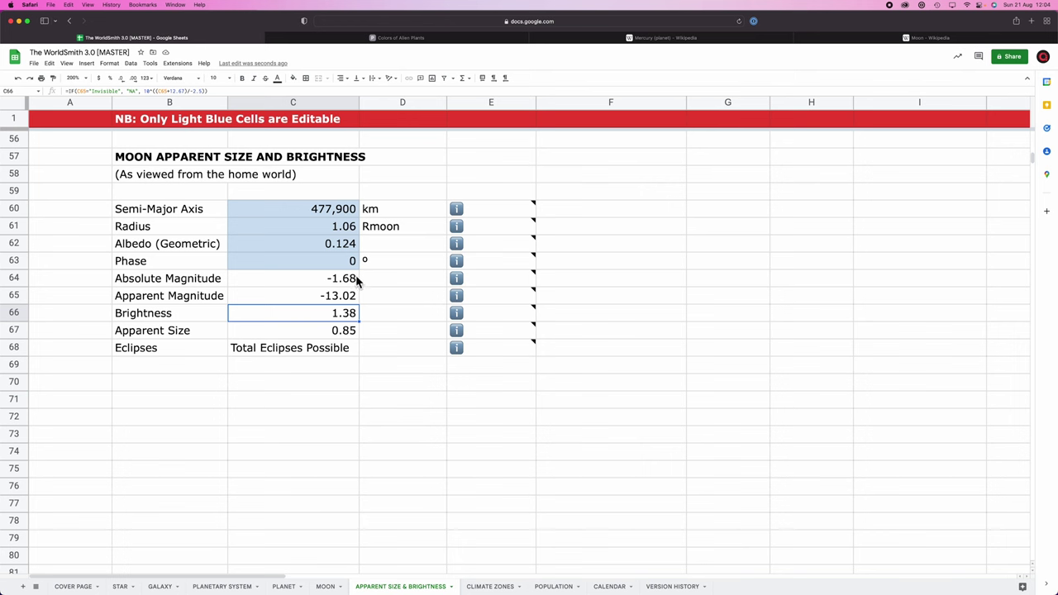
scroll(360, 279, up, 10)
scroll(586, 389, up, 6)
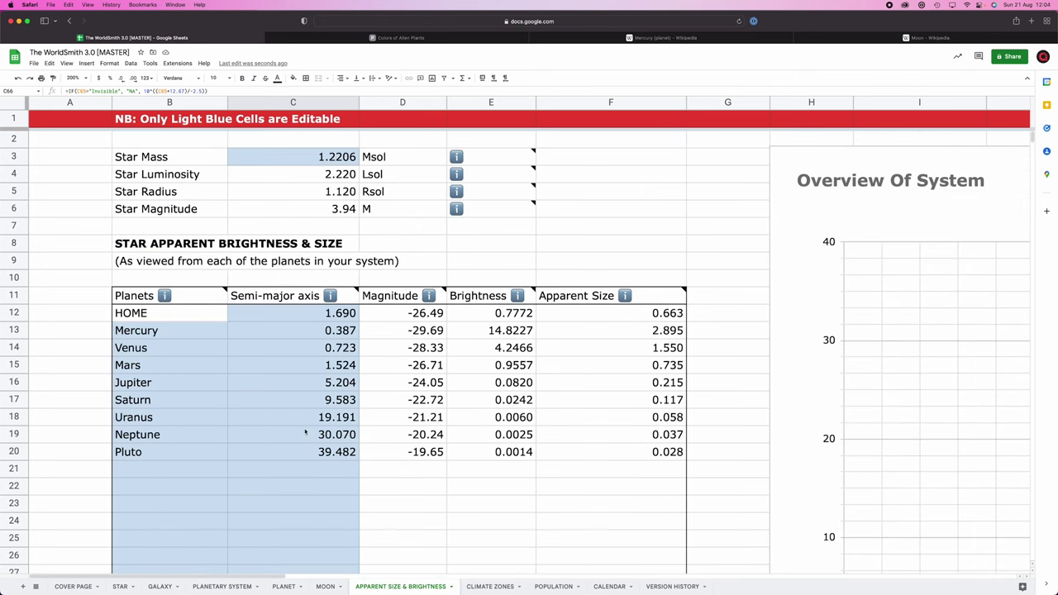
mouse_move(465, 294)
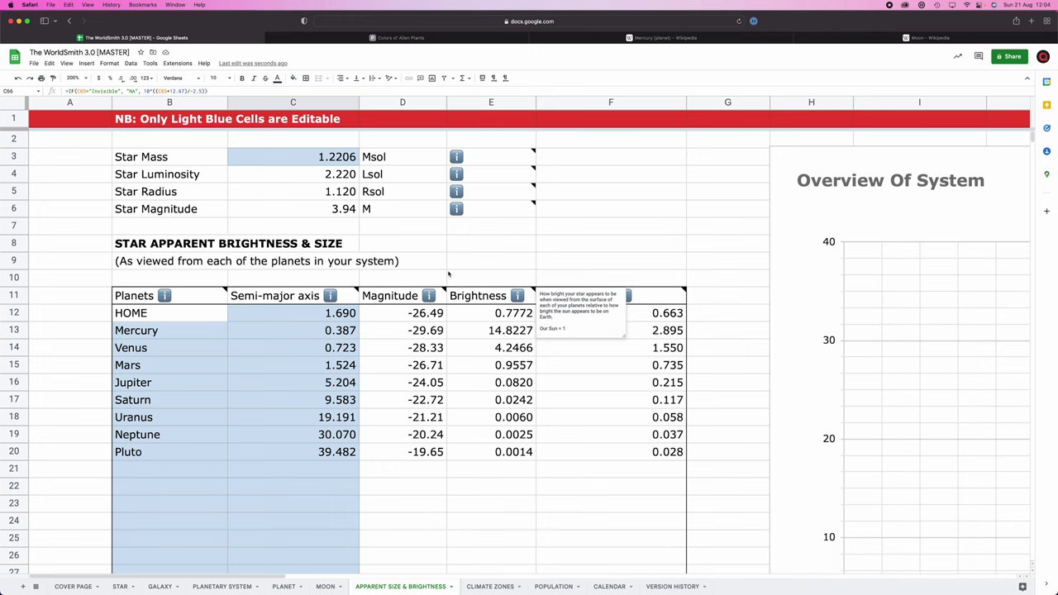
- Review the MOON sheet's physical and orbital characteristics, tide heights, and the Planet and Moon Tidal Lock results
click(324, 587)
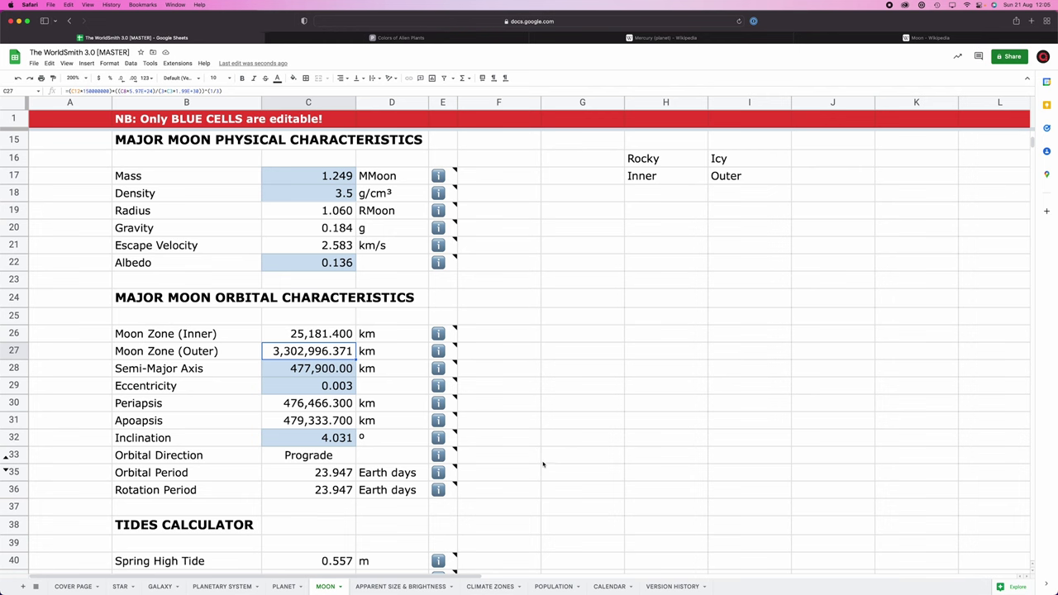
scroll(544, 467, up, 5)
scroll(544, 467, down, 3)
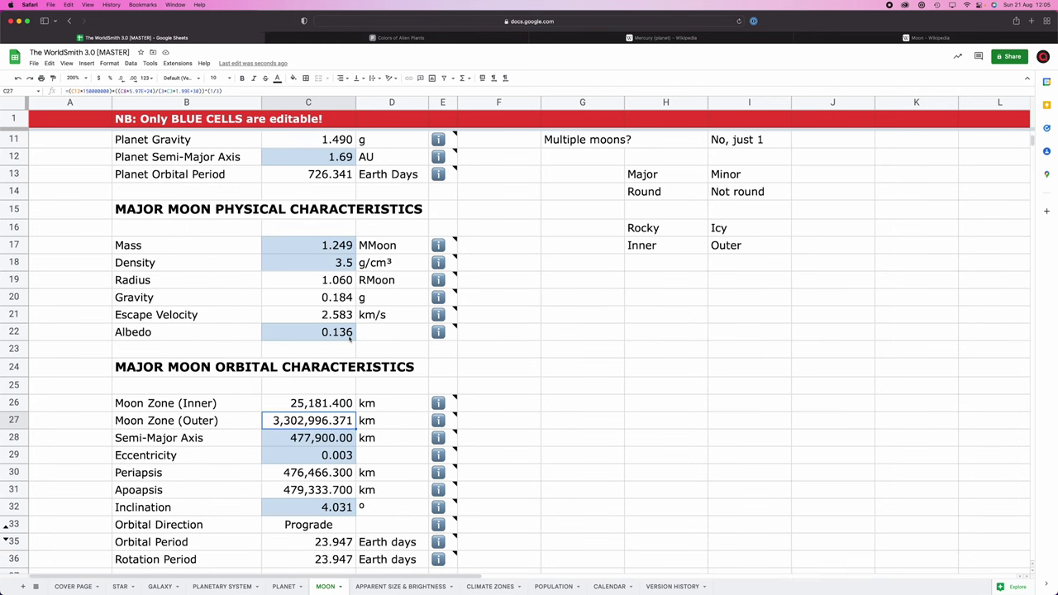
scroll(624, 390, down, 4)
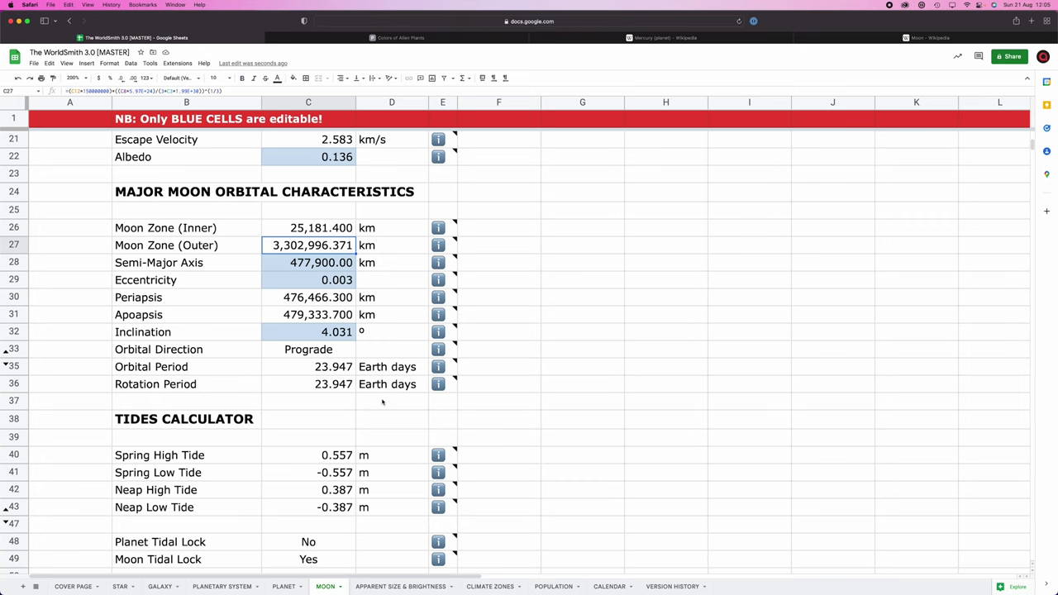
scroll(385, 390, down, 3)
click(330, 396)
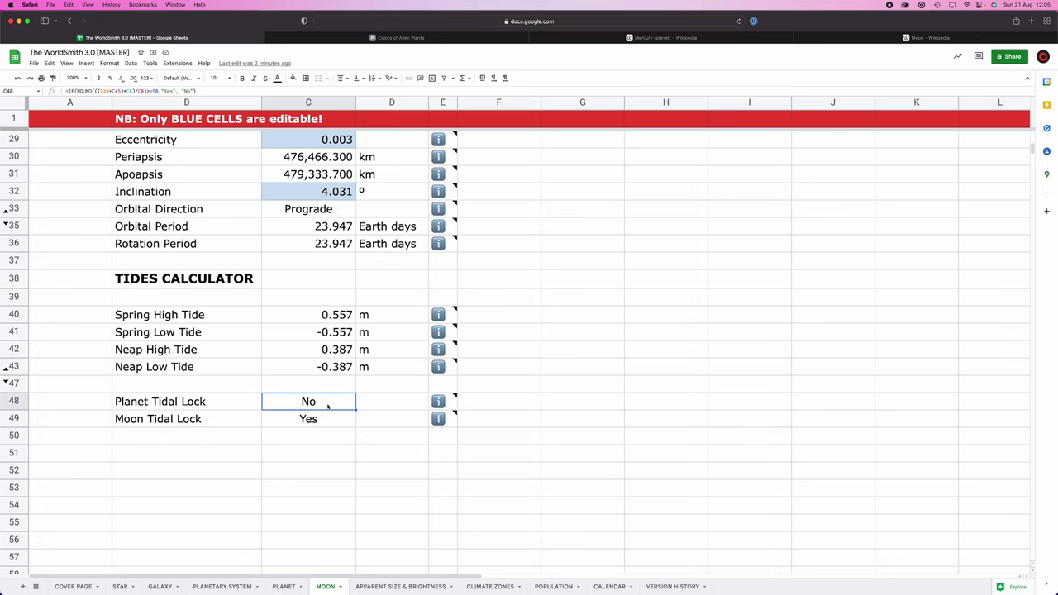
click(335, 424)
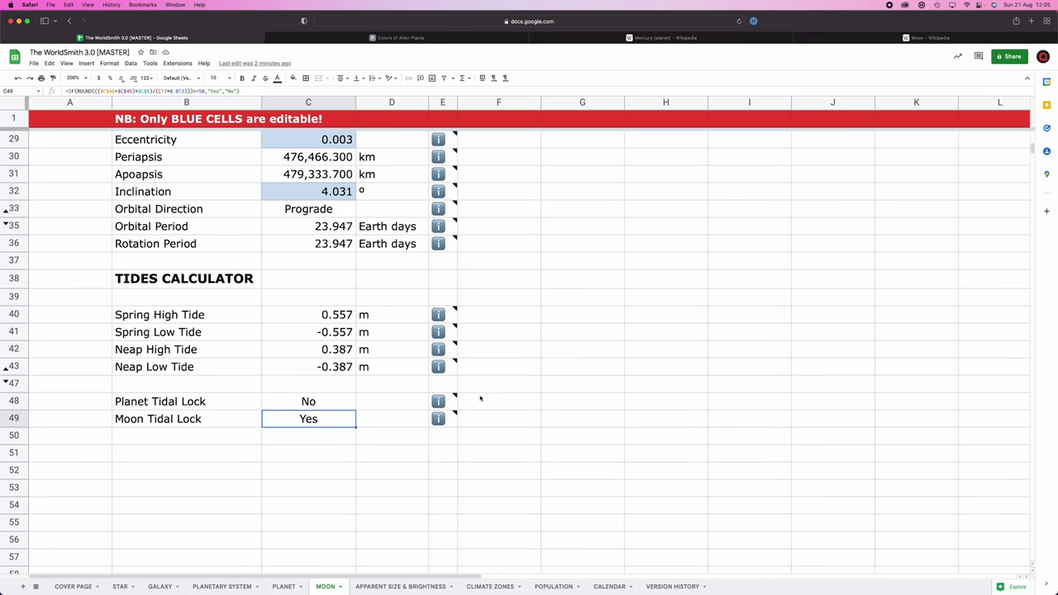
scroll(494, 397, up, 1)
- Look over the solar and lunar calendars in the CALENDAR sheet, and return to the moon apparent size and brightness section
click(609, 586)
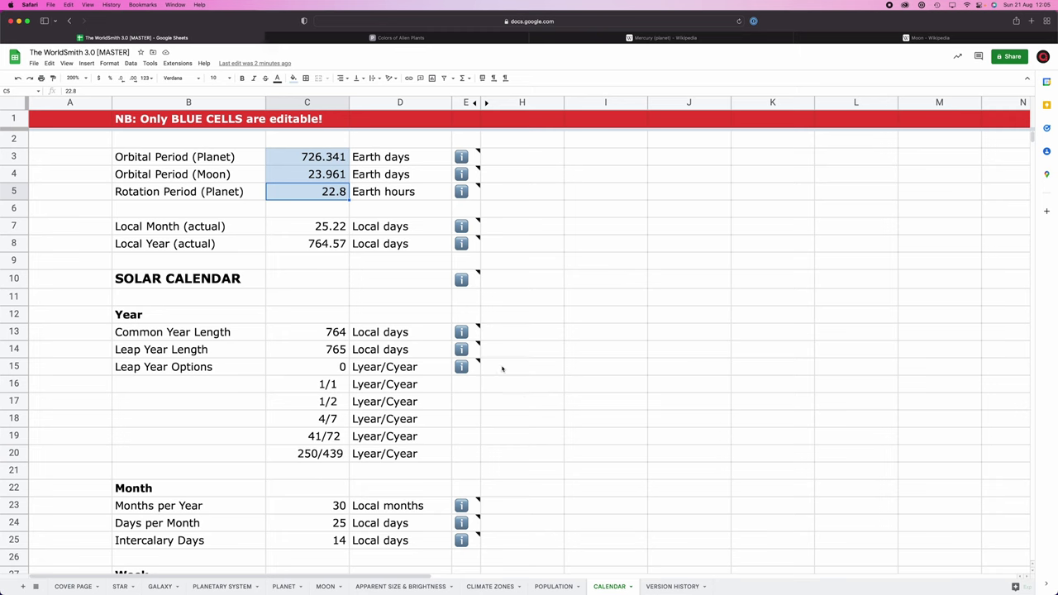
scroll(337, 417, down, 5)
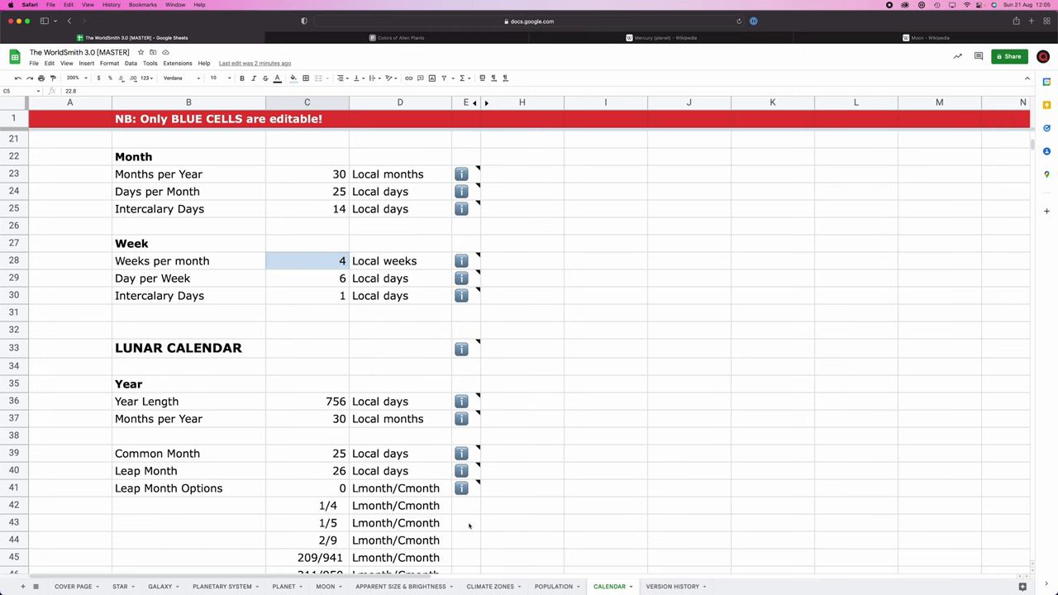
click(400, 586)
scroll(439, 472, down, 12)
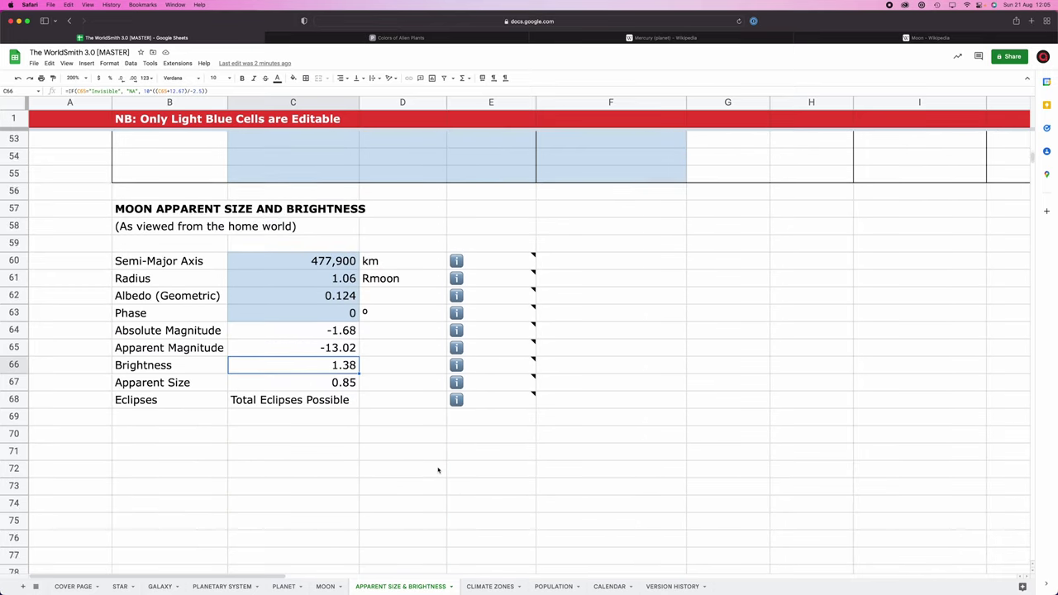
scroll(438, 470, down, 2)
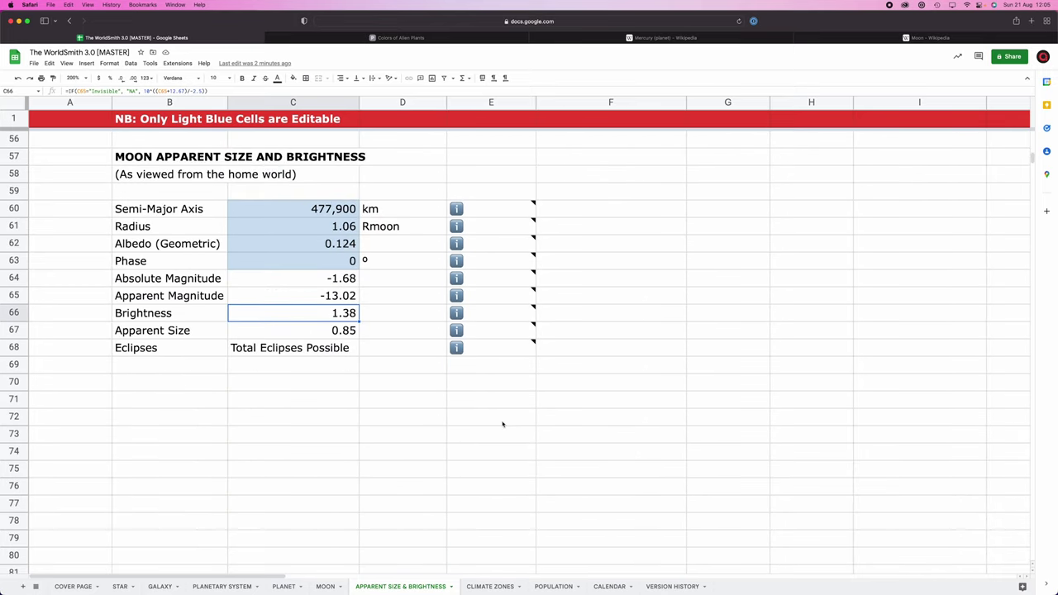